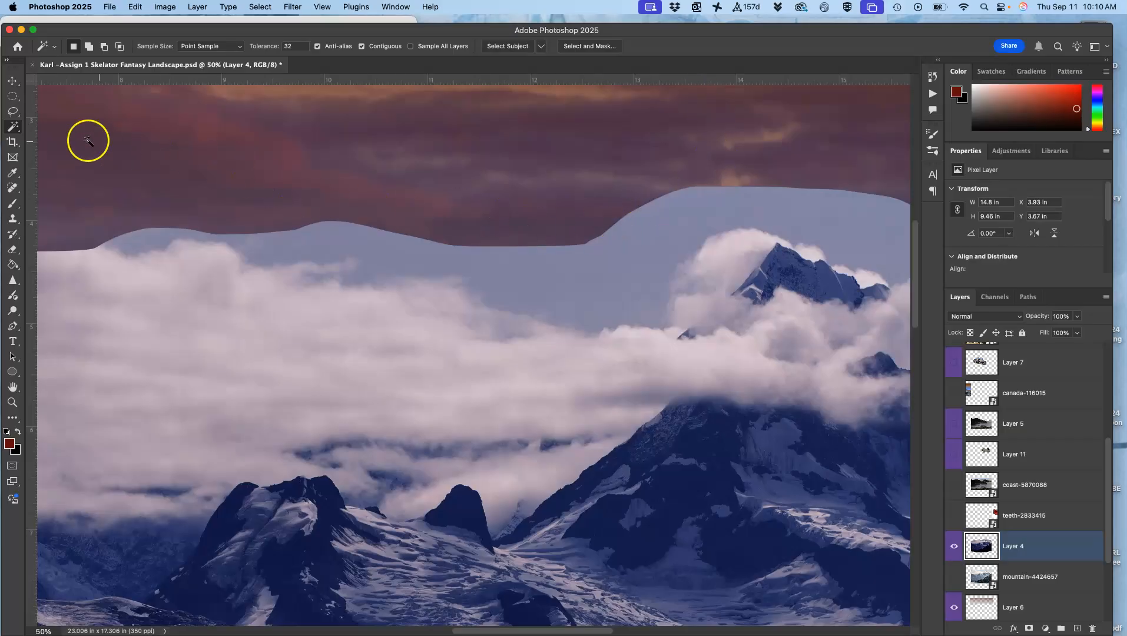
- Lasso an unfeathered area about 2.3 by 1.2 in across the blue sky's upper edge on Layer 4, delete it and deselect
click(11, 114)
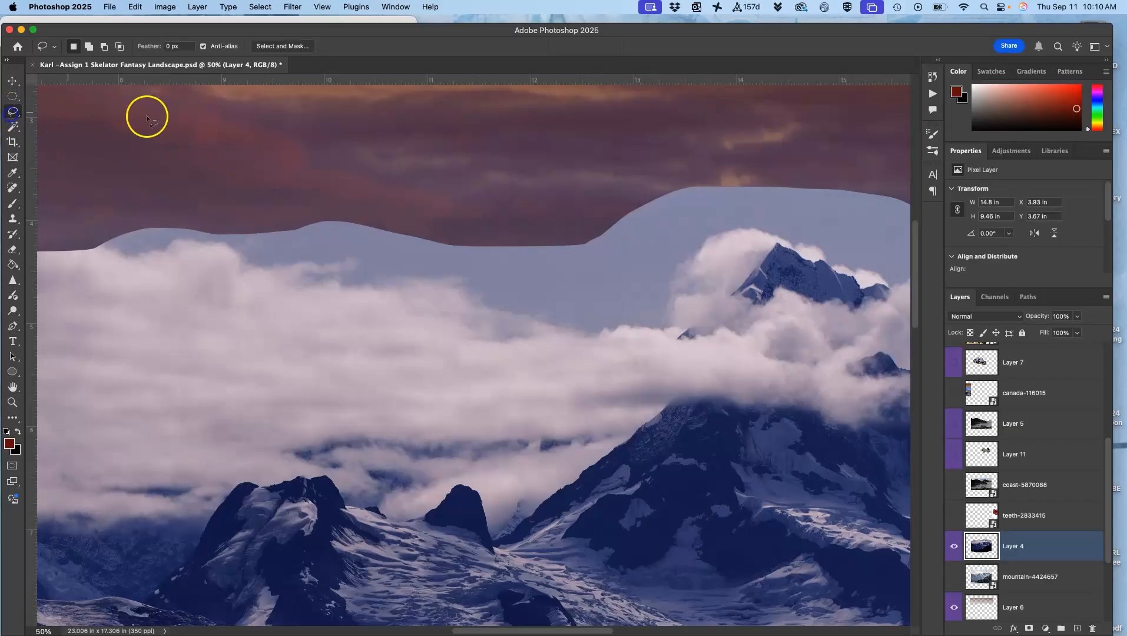
drag(730, 171, 710, 194)
mouse_move(636, 271)
mouse_down()
mouse_move(506, 181)
mouse_move(583, 160)
mouse_up()
key(Delete)
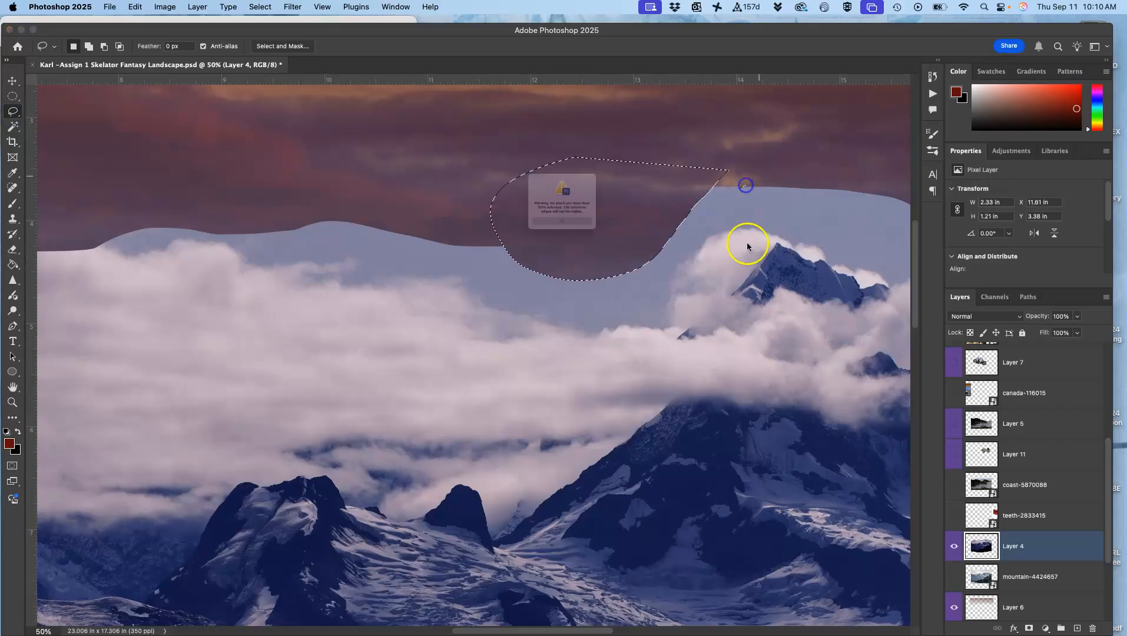
click(602, 245)
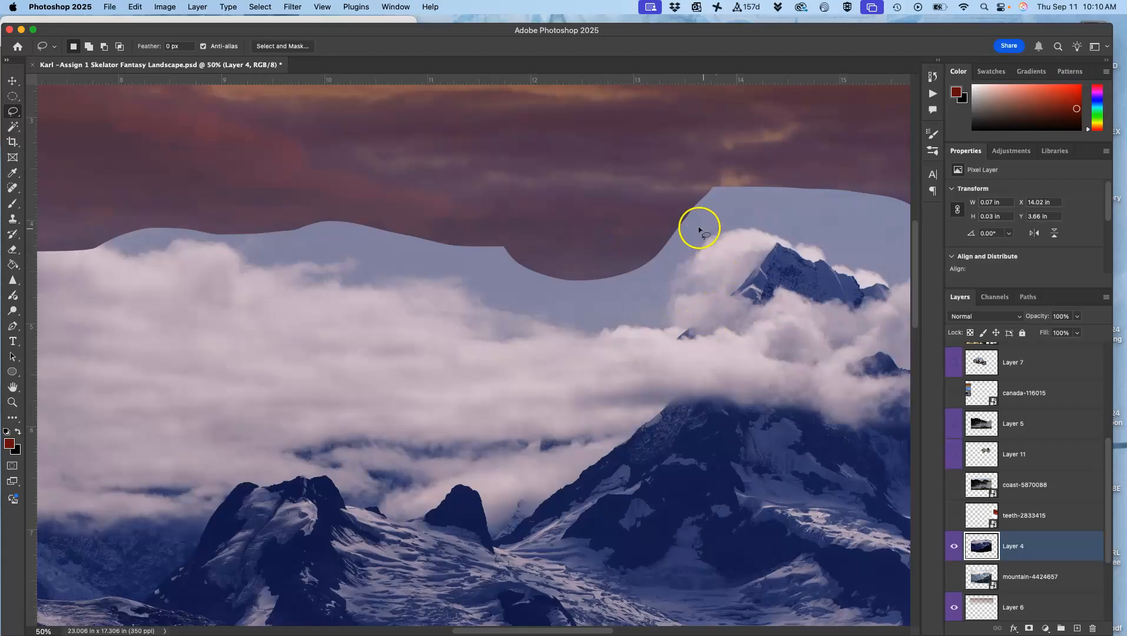
- Set the Lasso feather to 4 px, delete a small oval across the corner of the cut sky edge, and deselect
key(super+equal)
key(super+equal)
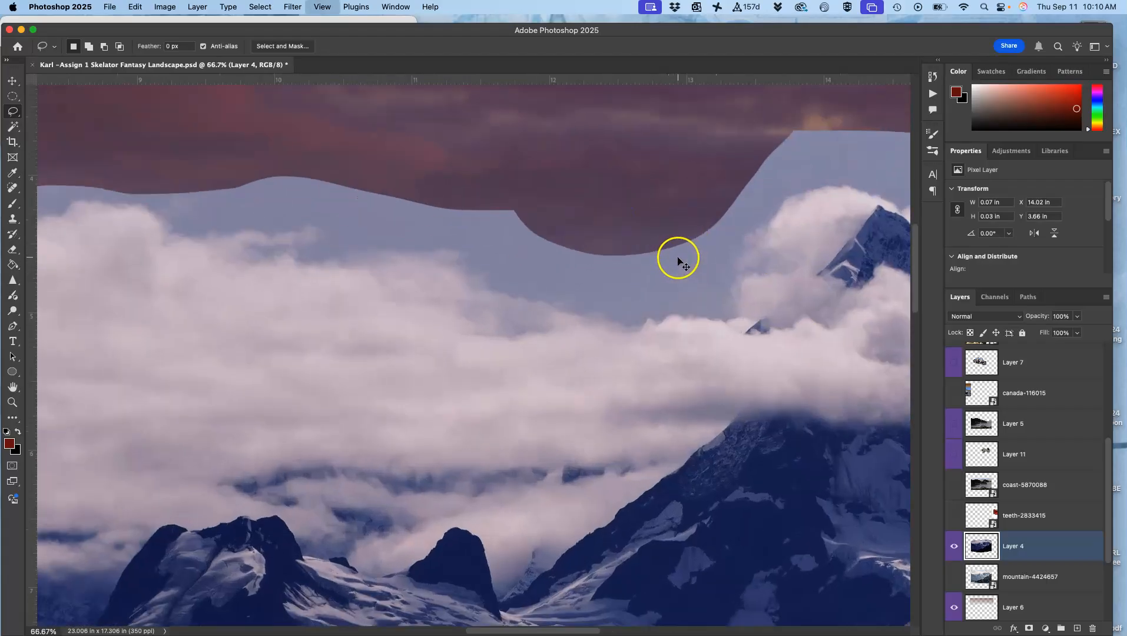
key(super+equal)
key(super+equal)
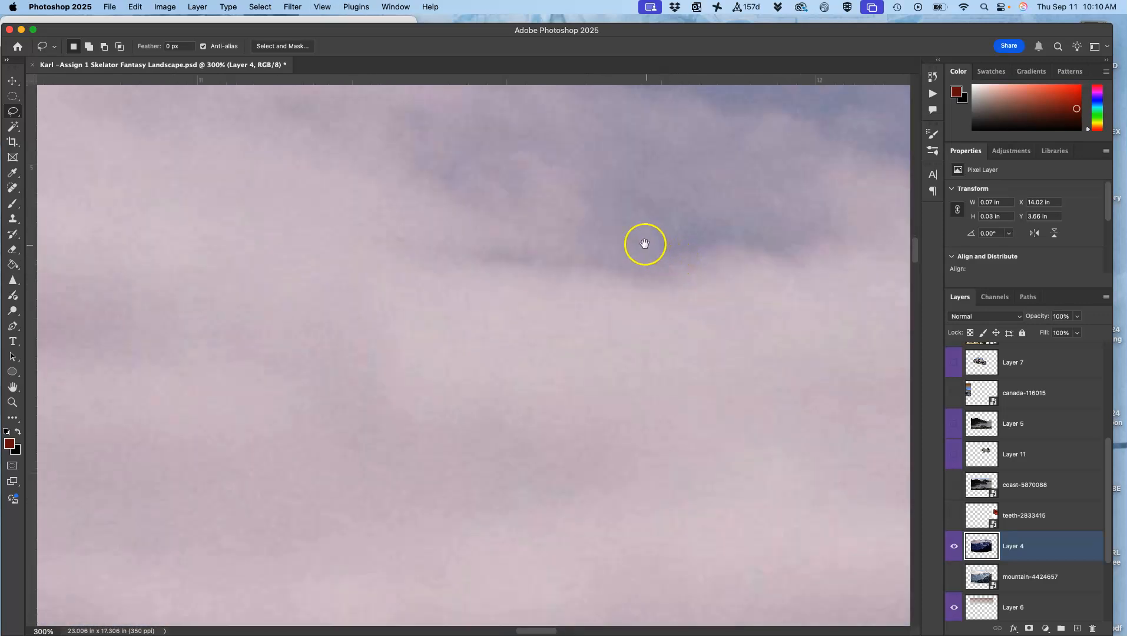
drag(645, 244, 617, 385)
scroll(616, 385, up, 5)
scroll(617, 385, right, 4)
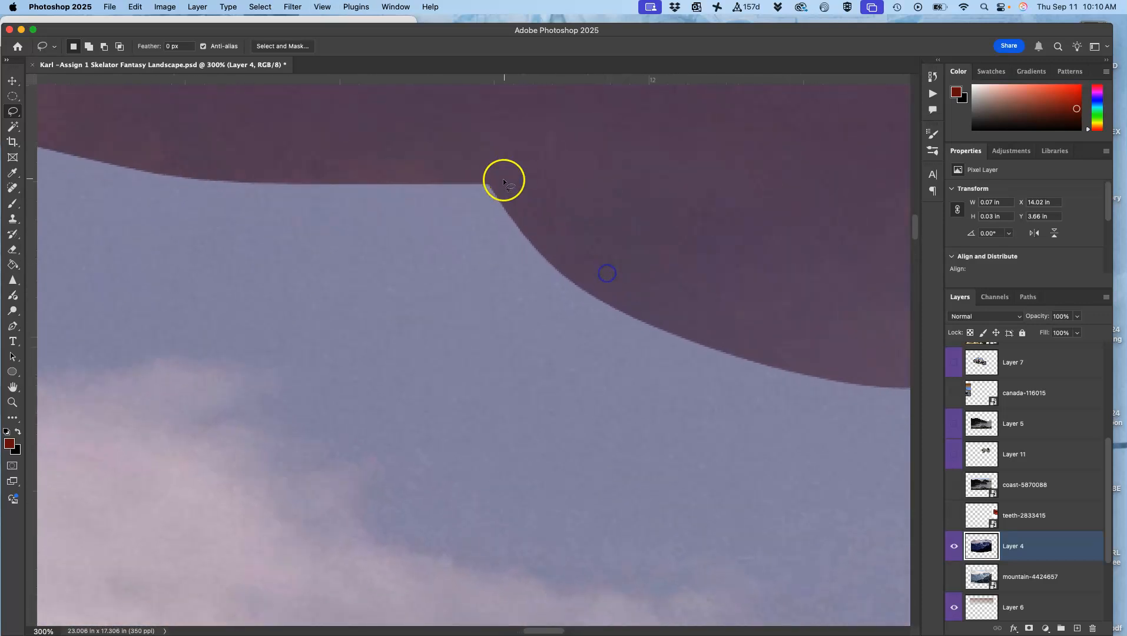
mouse_move(481, 197)
mouse_down()
mouse_move(609, 307)
mouse_move(685, 340)
mouse_up()
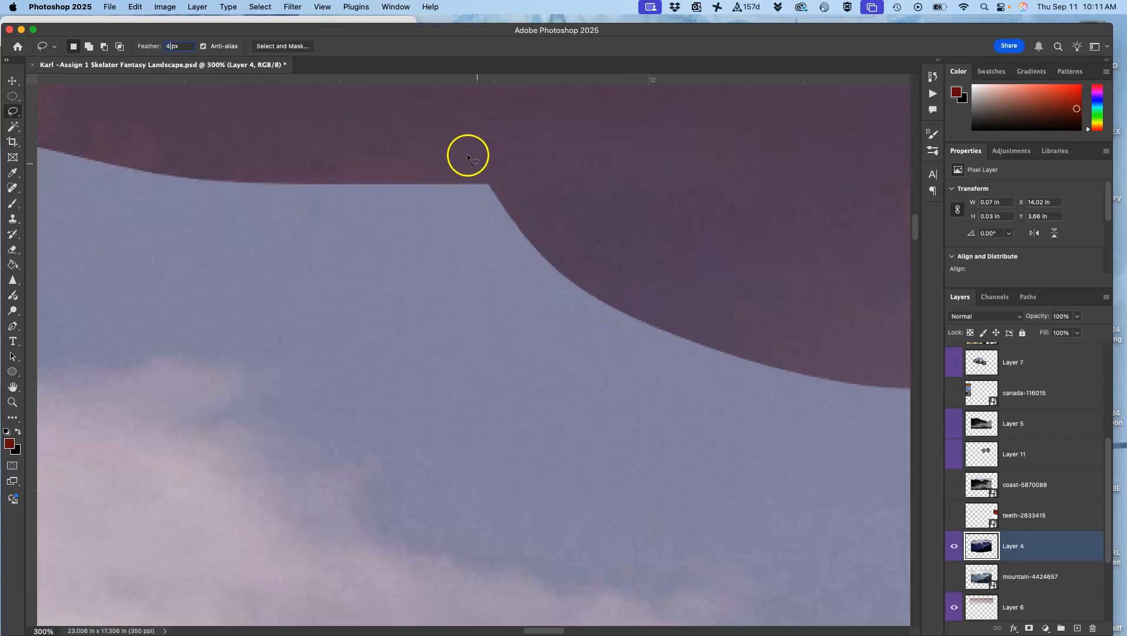
mouse_move(443, 198)
mouse_down()
mouse_move(425, 357)
mouse_move(566, 168)
mouse_move(559, 194)
mouse_up()
key(Delete)
key(super+d)
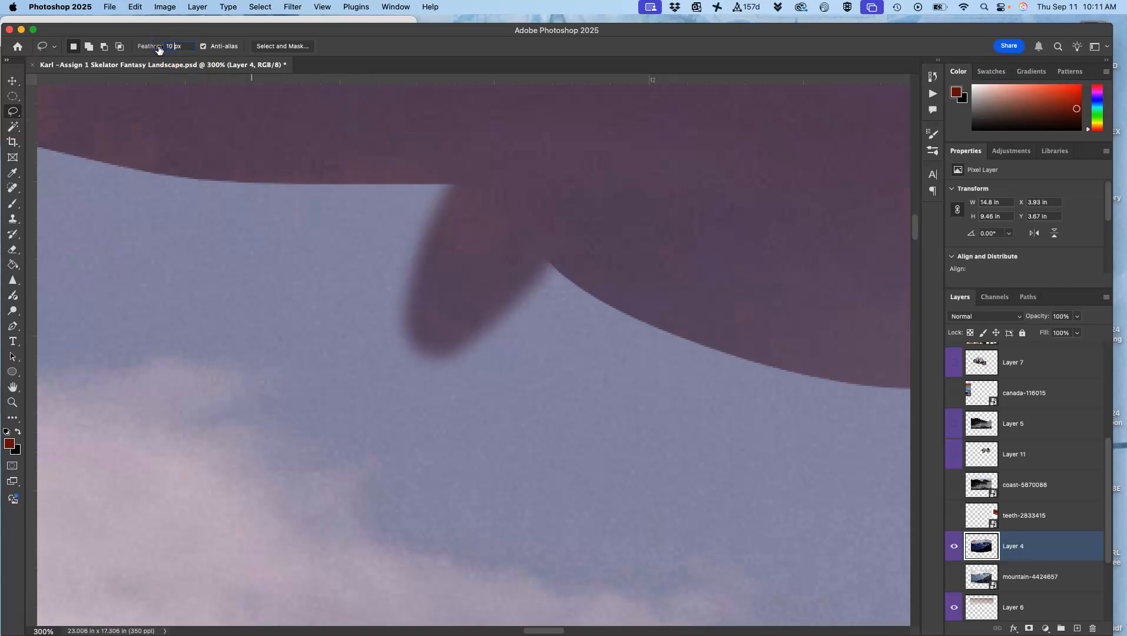
- With a 10 px Lasso feather, delete an oval about 0.5 by 0.5 in beside the first feathered cut and deselect
mouse_move(589, 259)
mouse_down()
mouse_move(536, 359)
mouse_move(641, 493)
mouse_move(717, 277)
mouse_move(724, 289)
mouse_up()
key(alt+BackSpace)
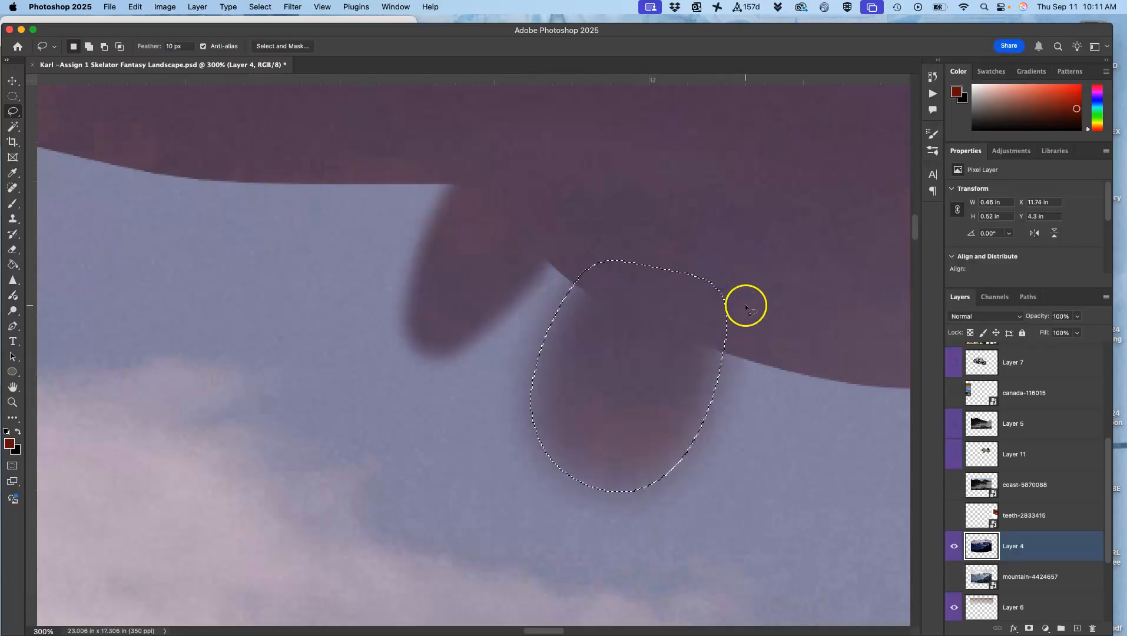
click(766, 305)
- Set the Lasso feather to 20 px, delete an oval about 0.6 by 0.7 in beside the 10 px cut, and deselect
click(172, 46)
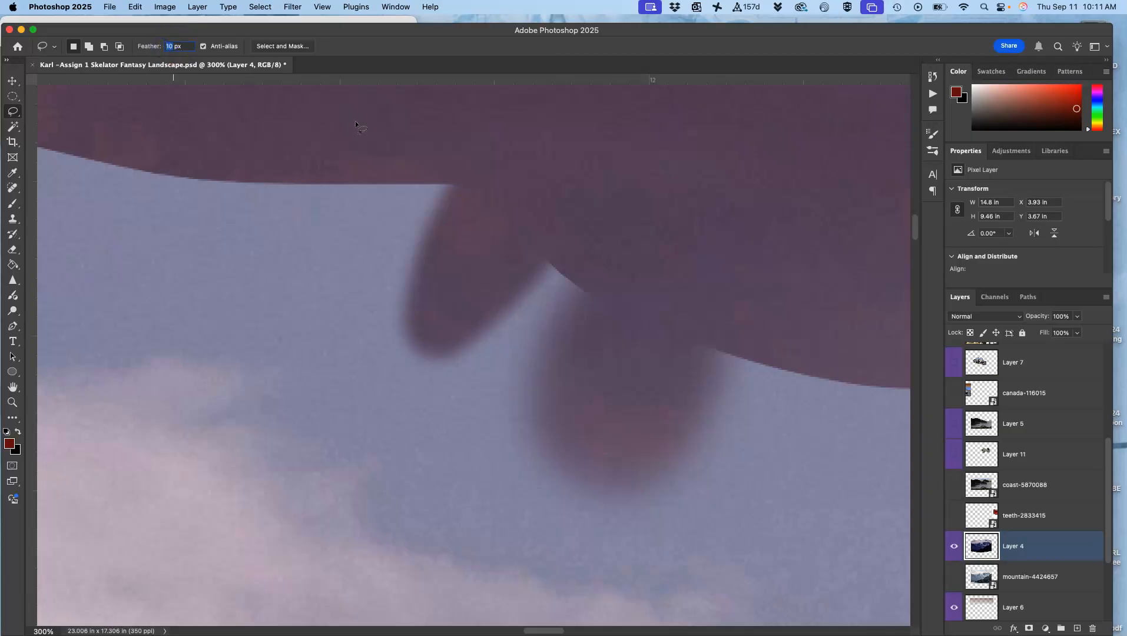
mouse_move(766, 333)
mouse_down()
mouse_move(730, 398)
mouse_move(891, 465)
mouse_move(861, 270)
mouse_move(783, 352)
mouse_up()
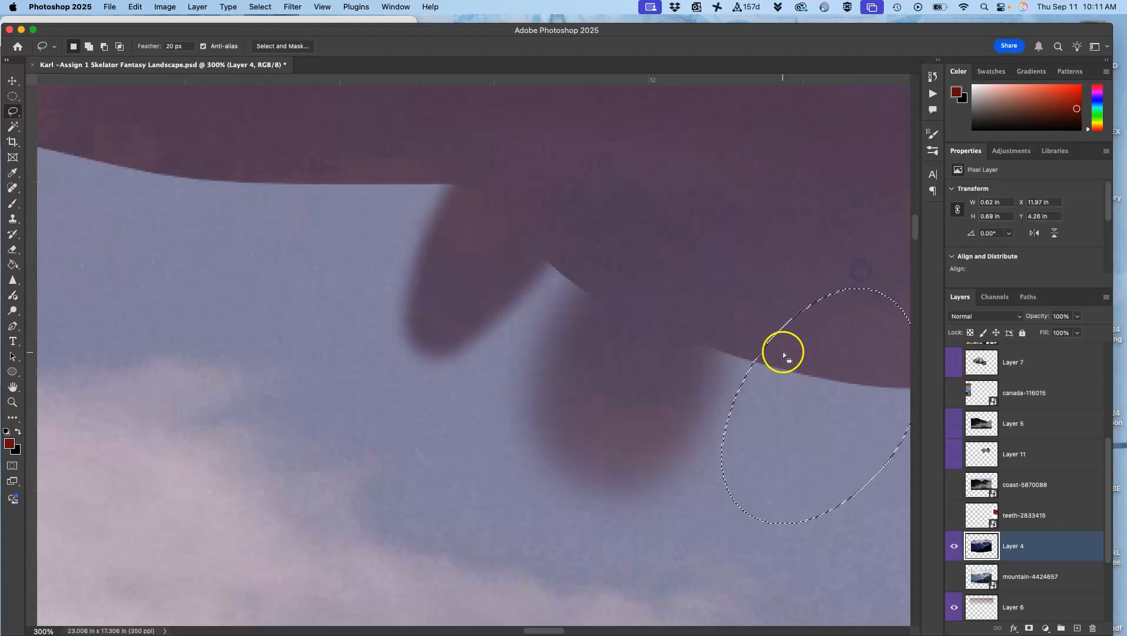
key(alt+BackSpace)
click(741, 284)
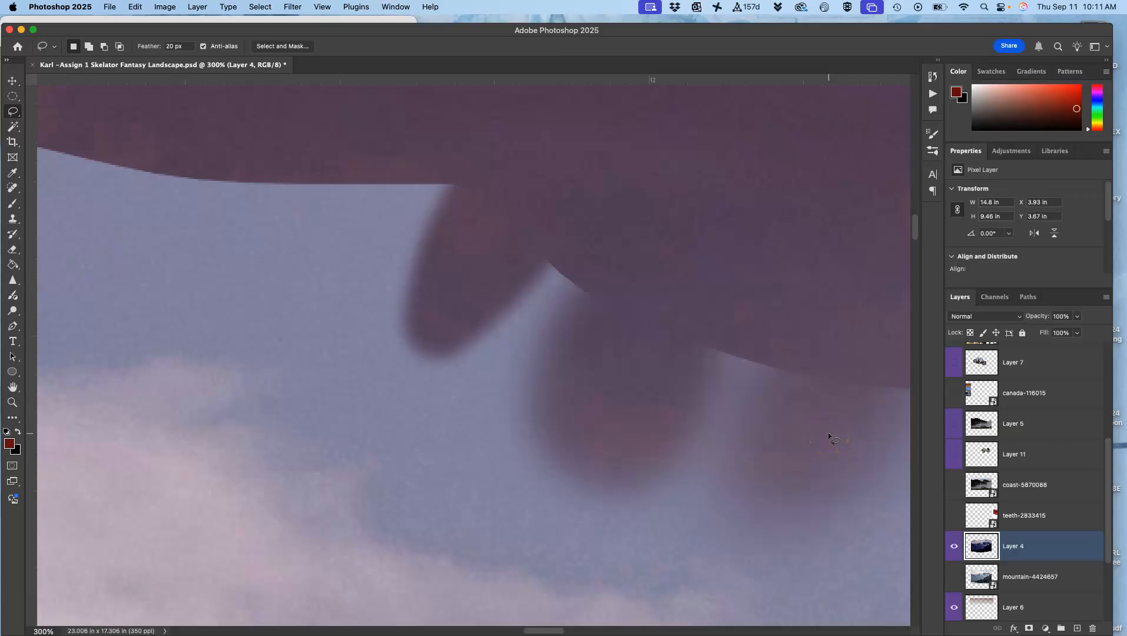
- Lasso a 20 px feathered area about 1.6 by 0.9 in around all three feathered cuts, delete it and deselect
scroll(662, 322, down, 4)
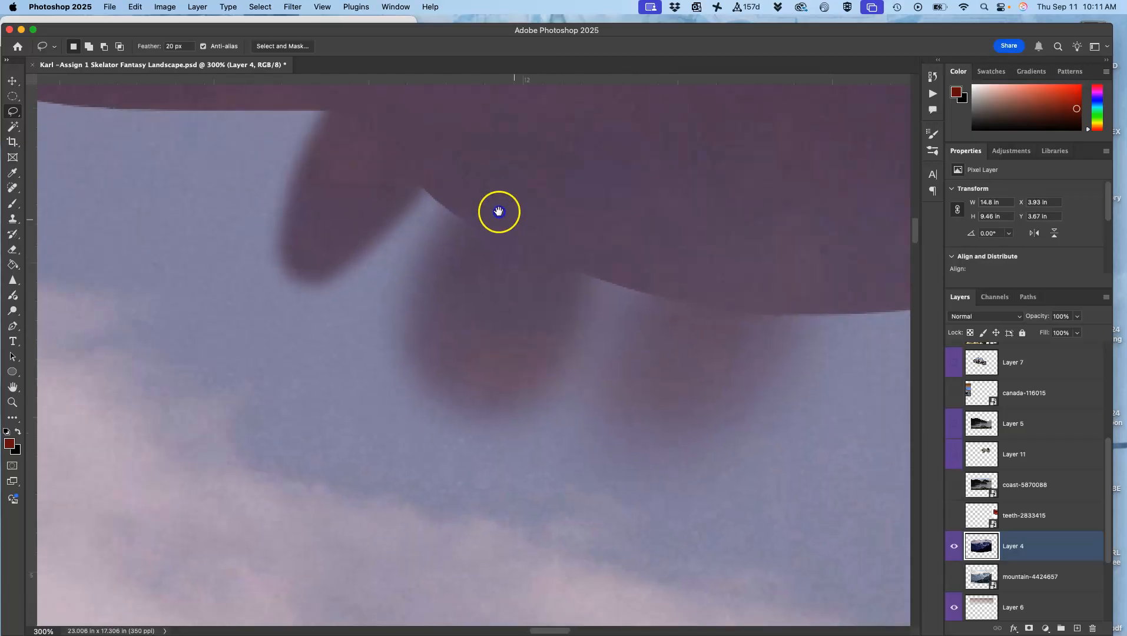
scroll(499, 212, right, 7)
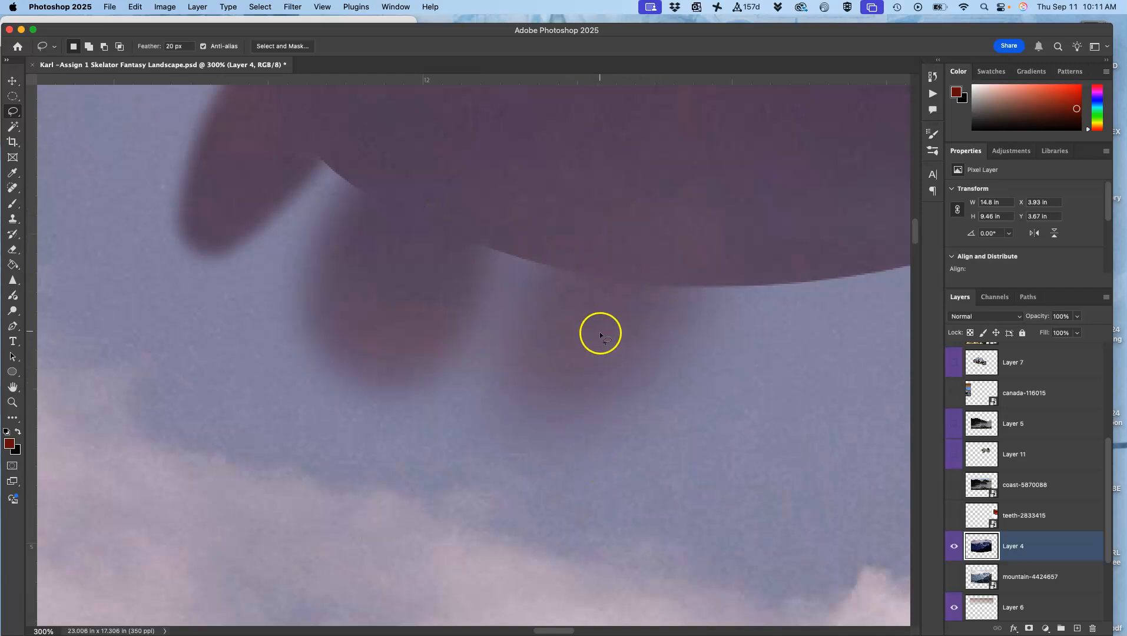
mouse_move(883, 250)
mouse_down()
mouse_move(787, 404)
mouse_move(579, 474)
mouse_move(383, 468)
mouse_move(278, 432)
mouse_up()
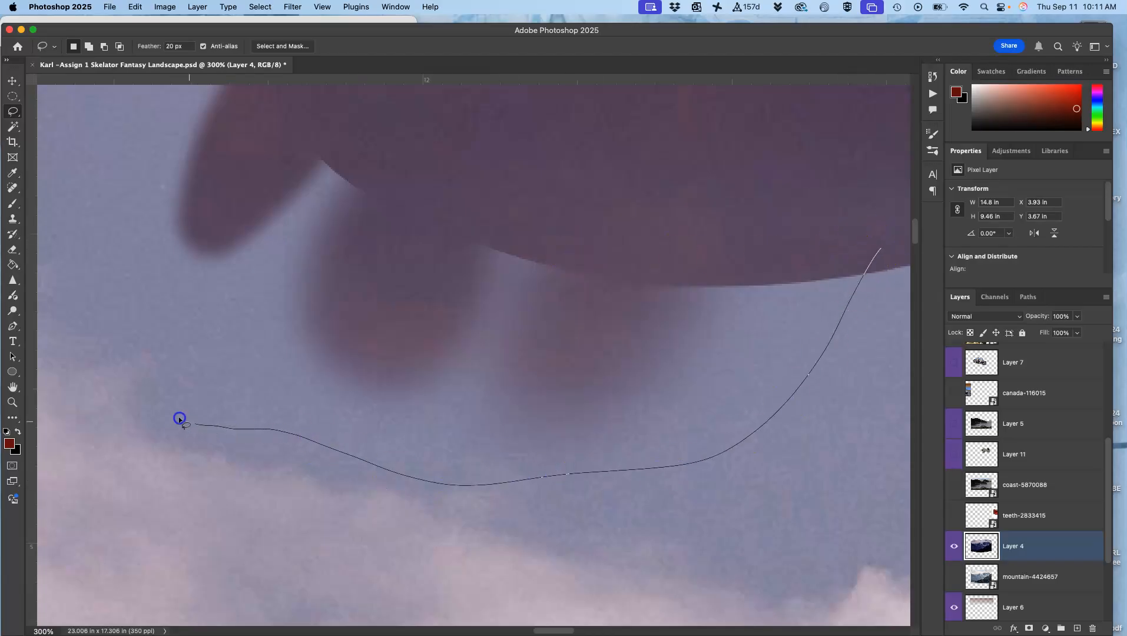
mouse_move(81, 282)
mouse_down()
mouse_move(133, 177)
mouse_move(351, 97)
mouse_move(714, 147)
mouse_move(725, 188)
mouse_up()
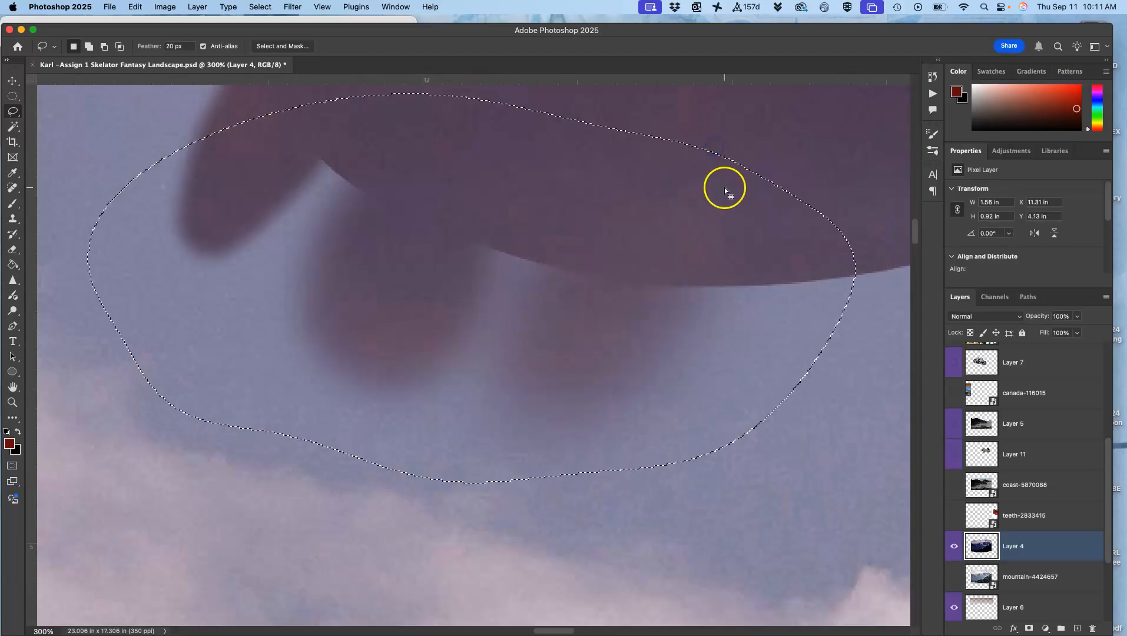
key(BackSpace)
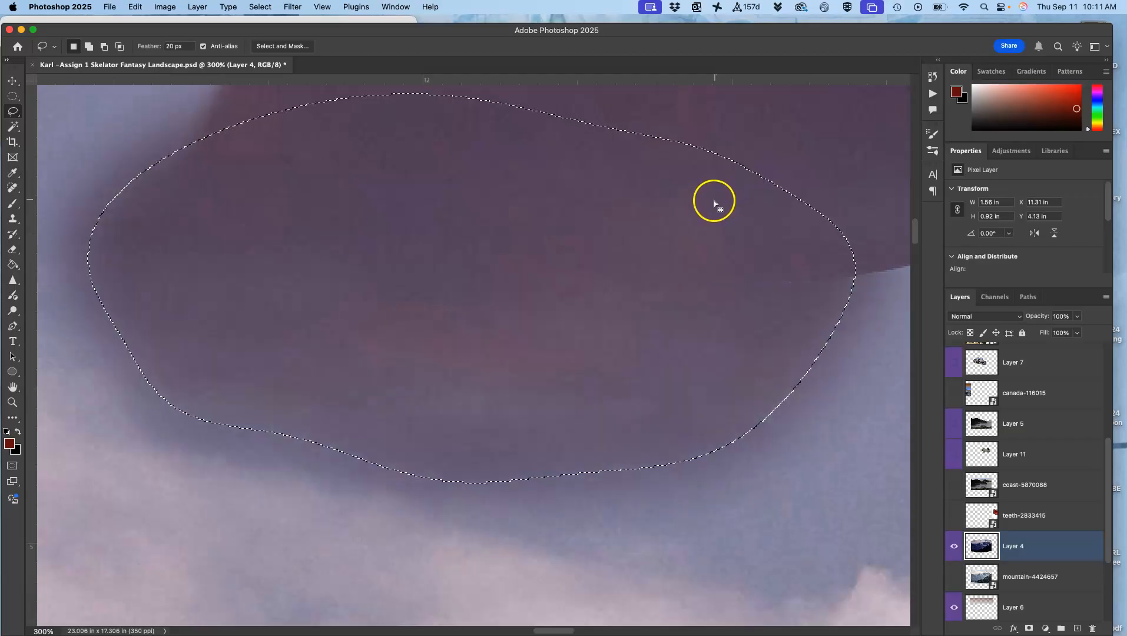
mouse_move(691, 226)
mouse_down()
mouse_move(589, 154)
mouse_move(642, 184)
mouse_move(800, 196)
mouse_move(627, 229)
mouse_move(668, 228)
mouse_up()
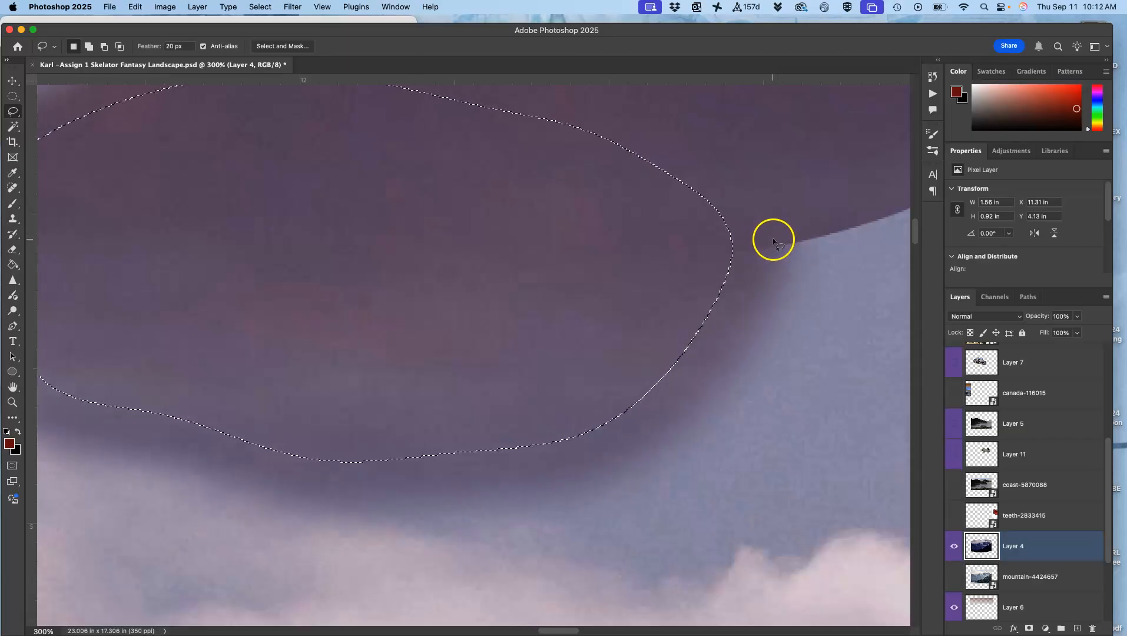
click(776, 198)
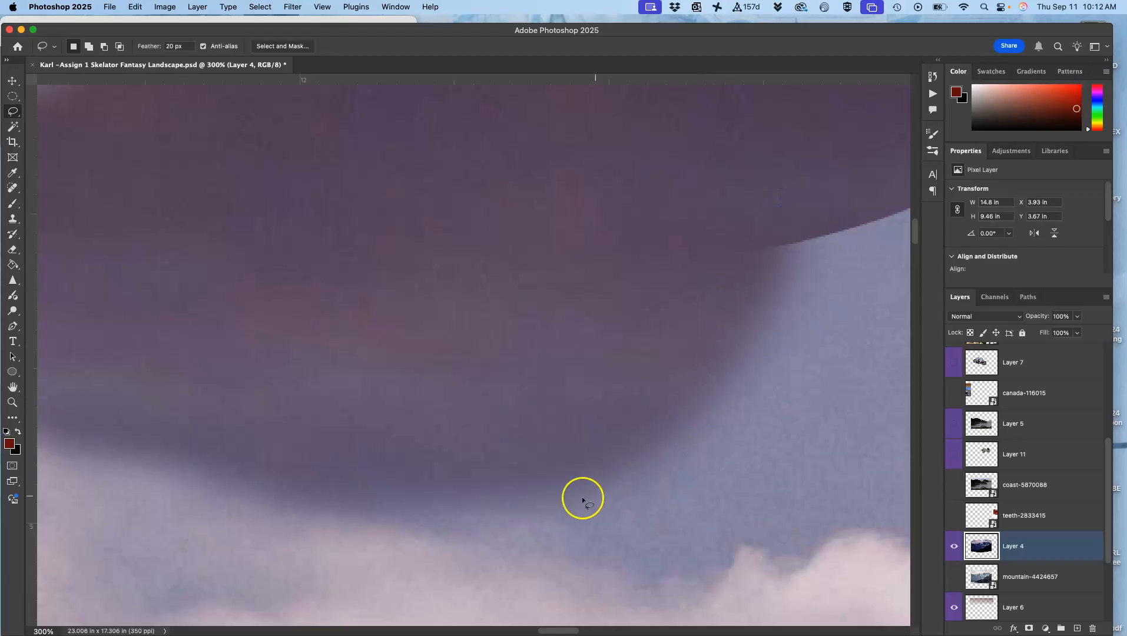
- Set the Lasso feather to 1 px and examine the cloud and rock edges around the main mountain peak
scroll(486, 472, down, 10)
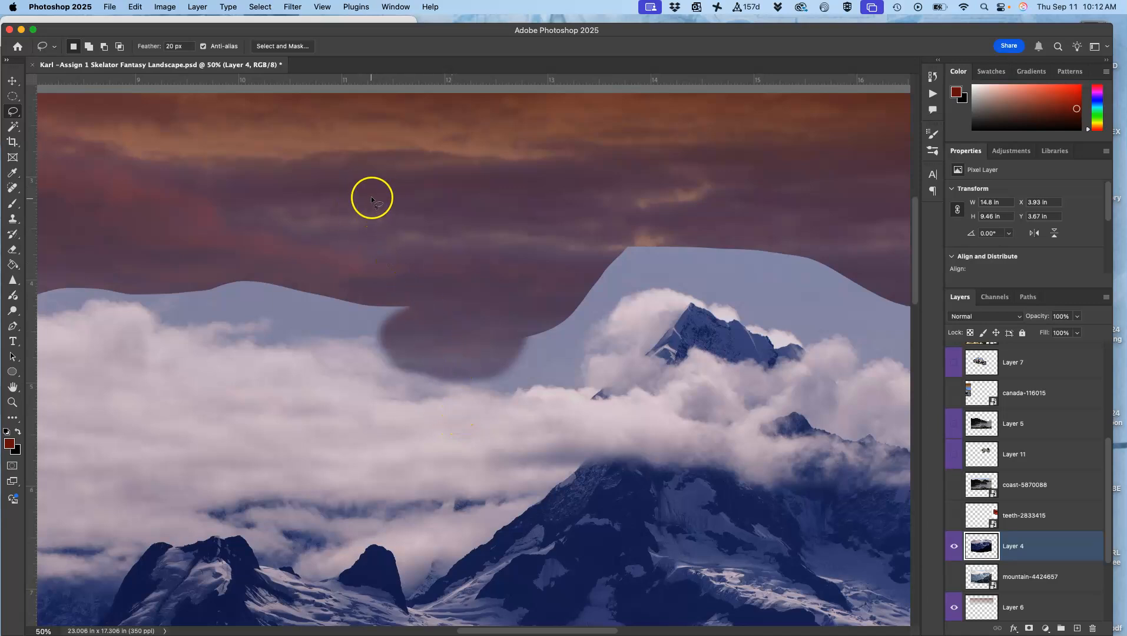
scroll(383, 192, up, 6)
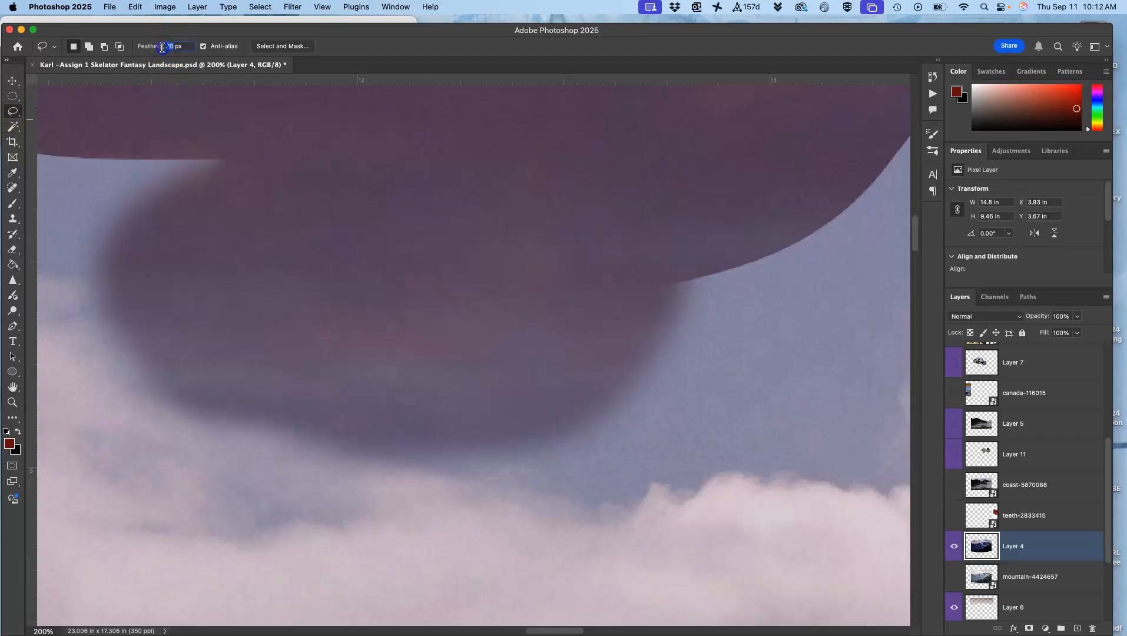
text(1)
click(512, 285)
drag(621, 282, 289, 392)
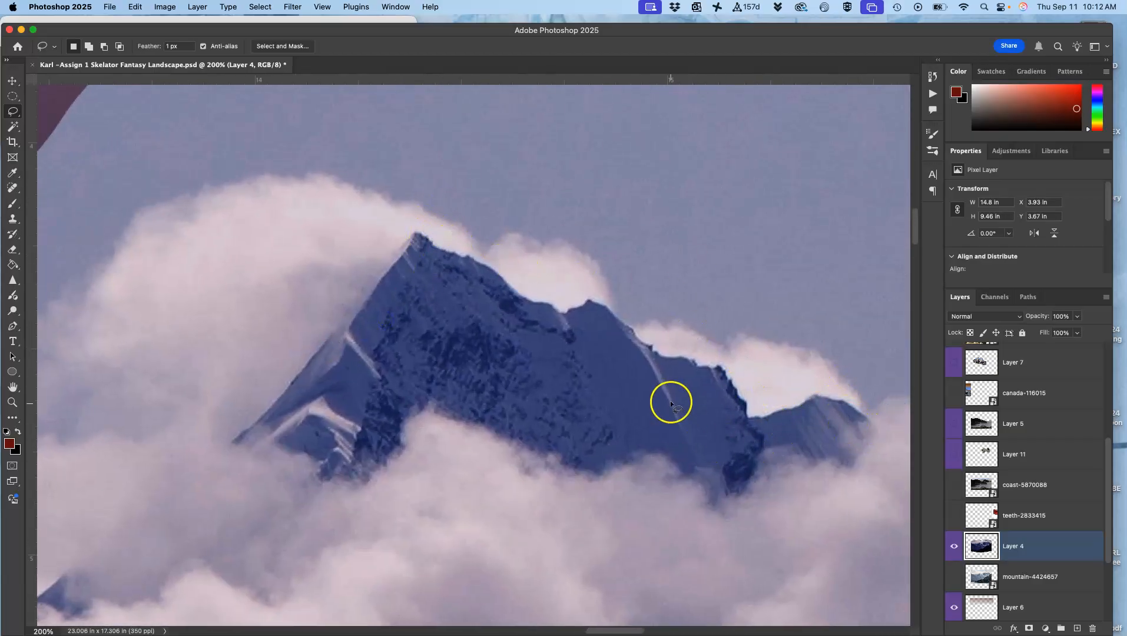
key(super+minus)
key(super+minus)
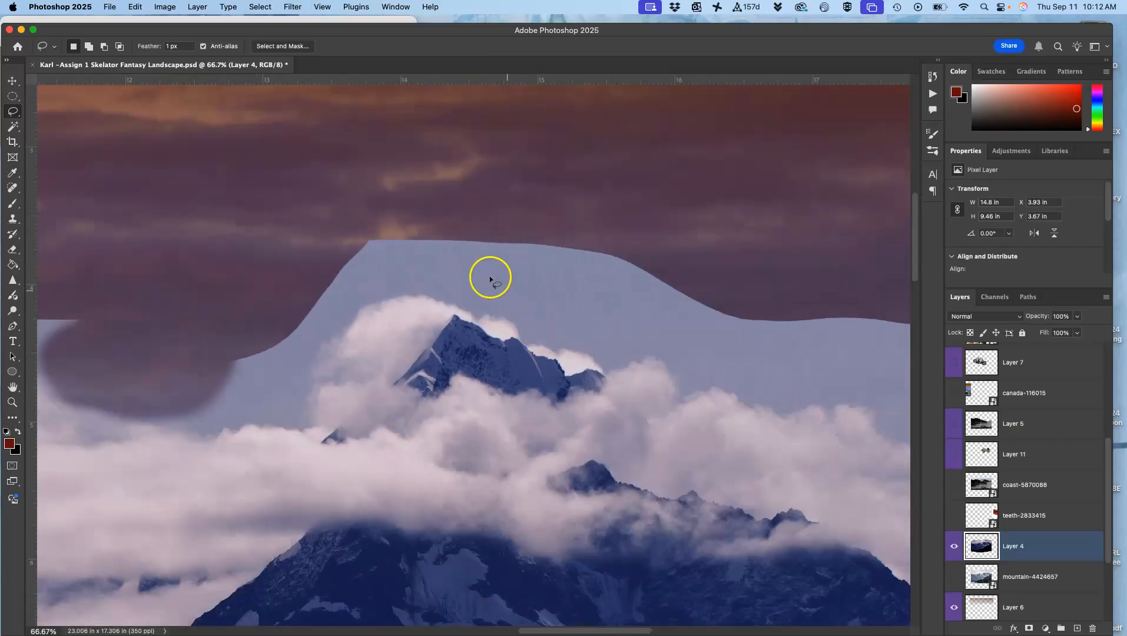
- Try deleting Layer 4's blue sky using a Magic Wand selection at tolerance 32, and undo the deletion
click(13, 127)
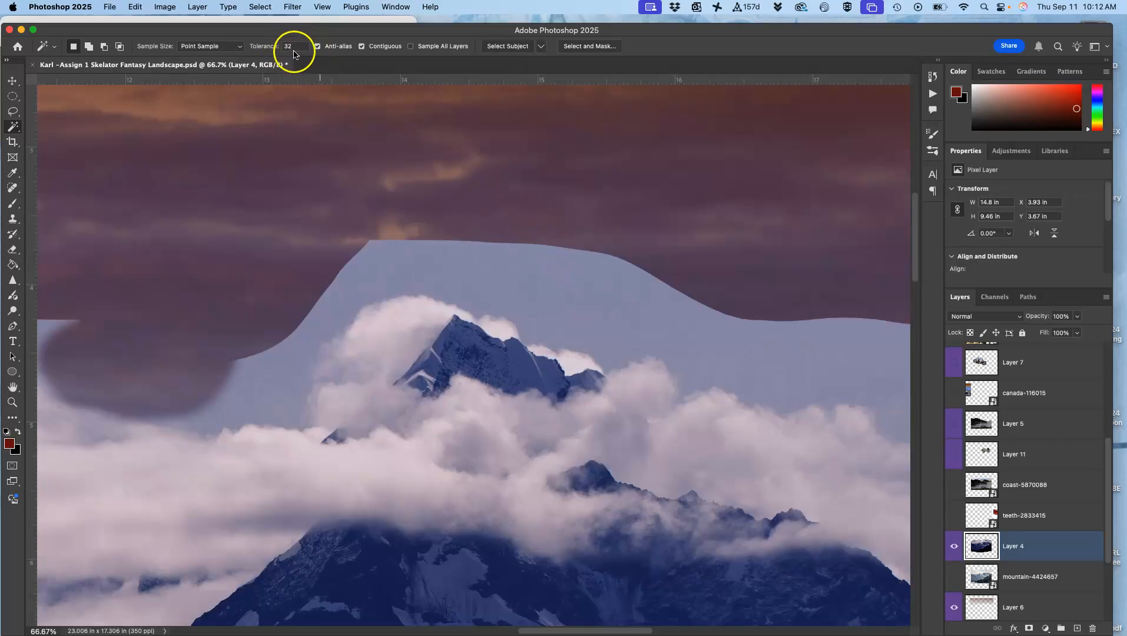
click(443, 269)
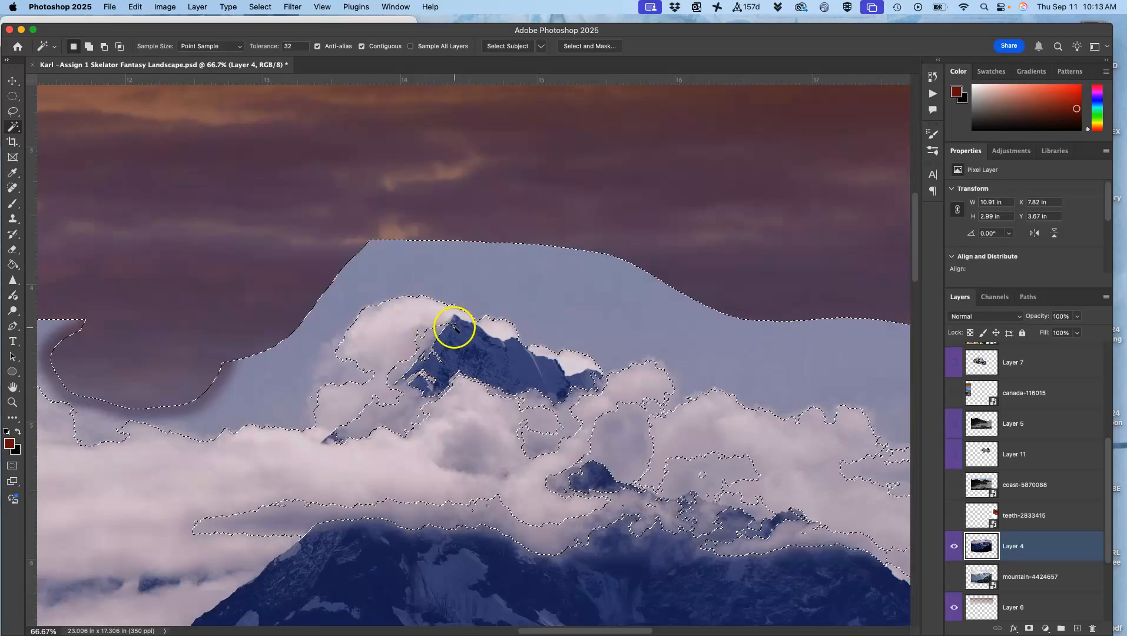
shift+click(411, 366)
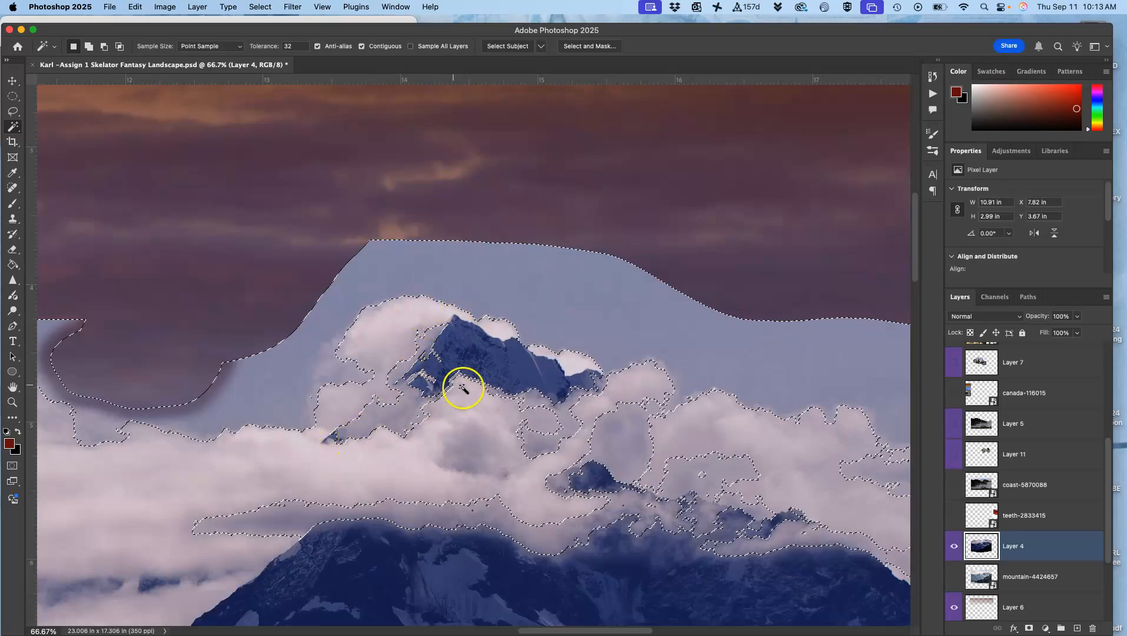
shift+click(598, 377)
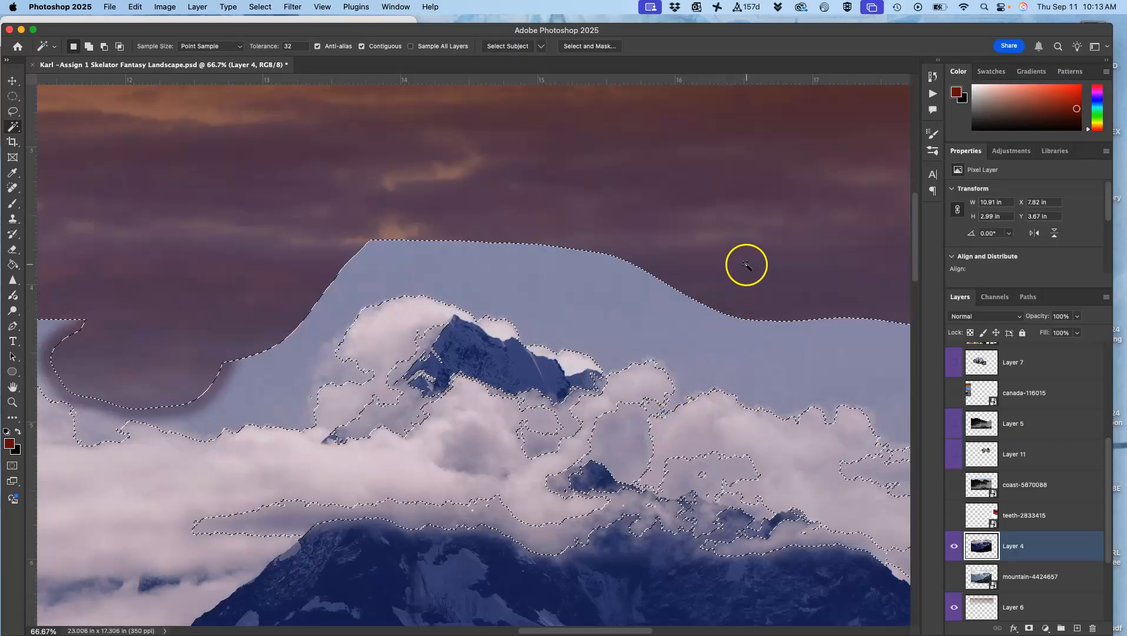
key(Delete)
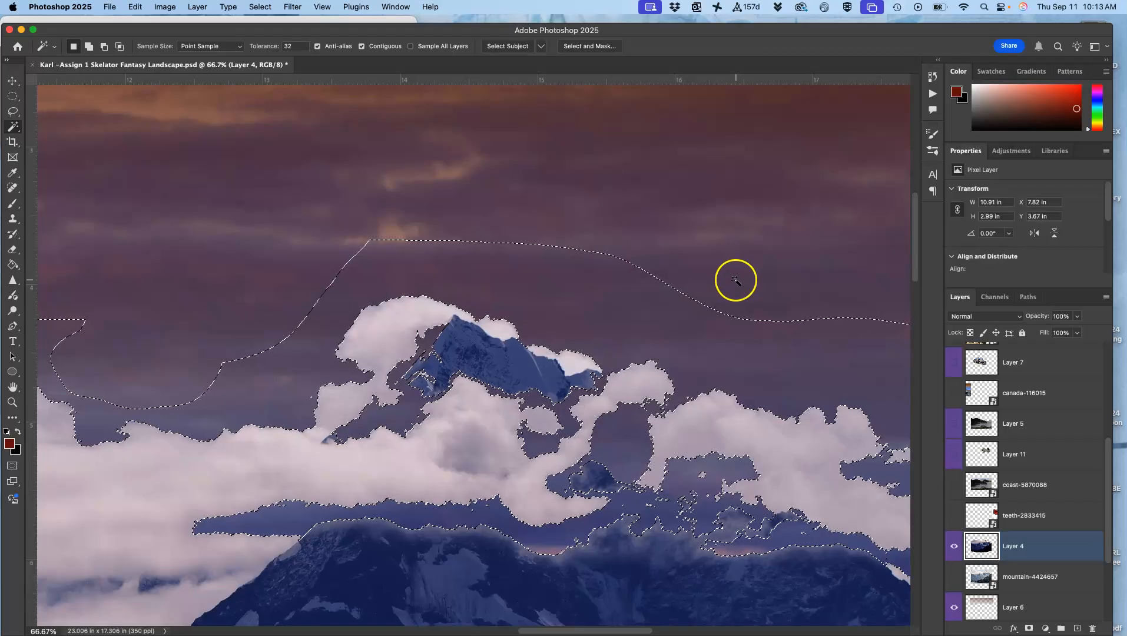
key(super+z)
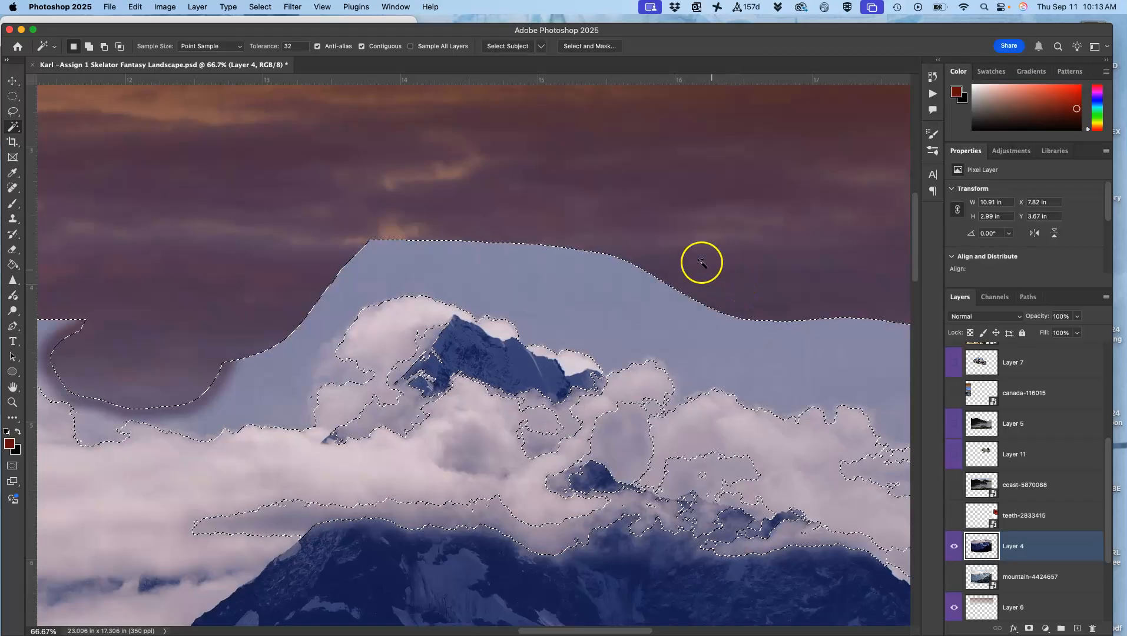
- Set the Magic Wand tolerance to 12, reselect the blue sky above the clouds on Layer 4, and check the selection edge
click(300, 46)
key(BackSpace)
key(BackSpace)
text(1)
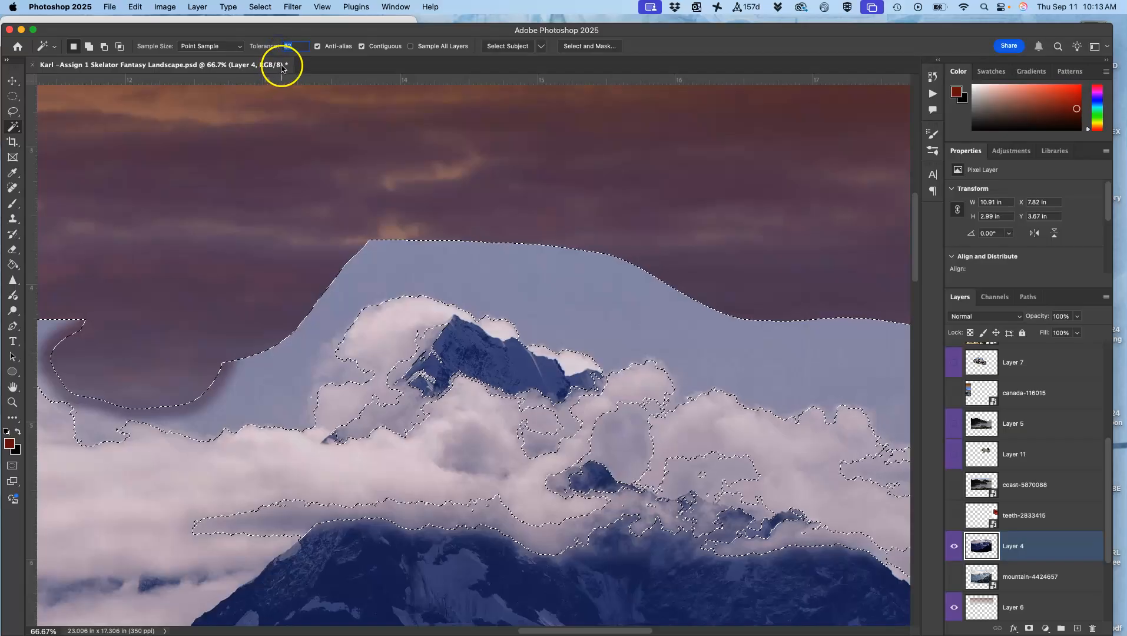
text(2)
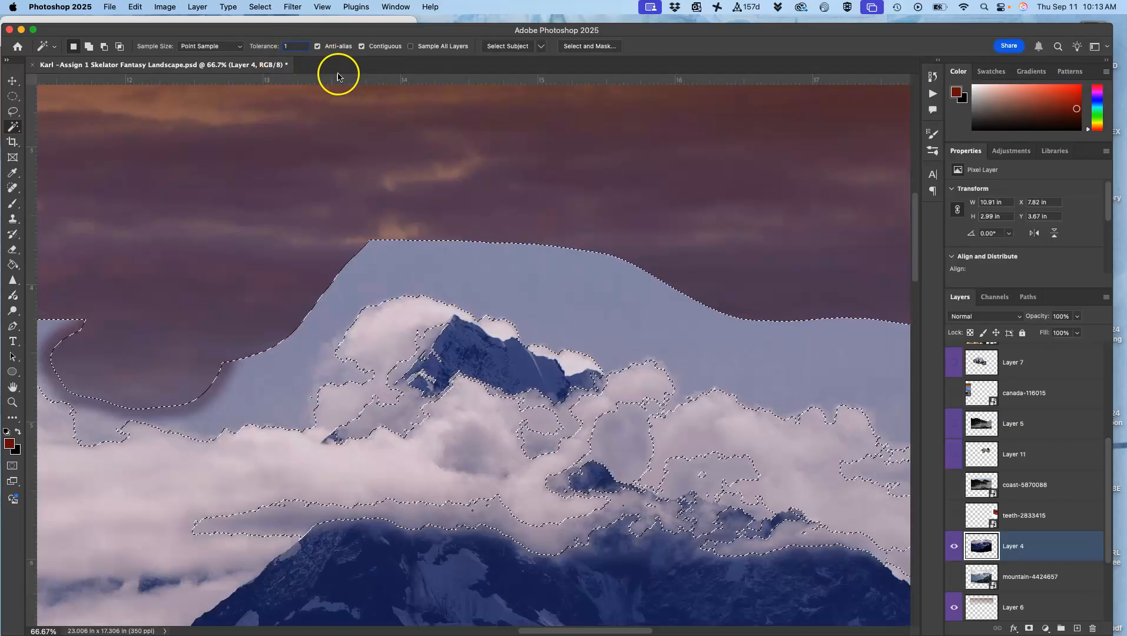
click(457, 216)
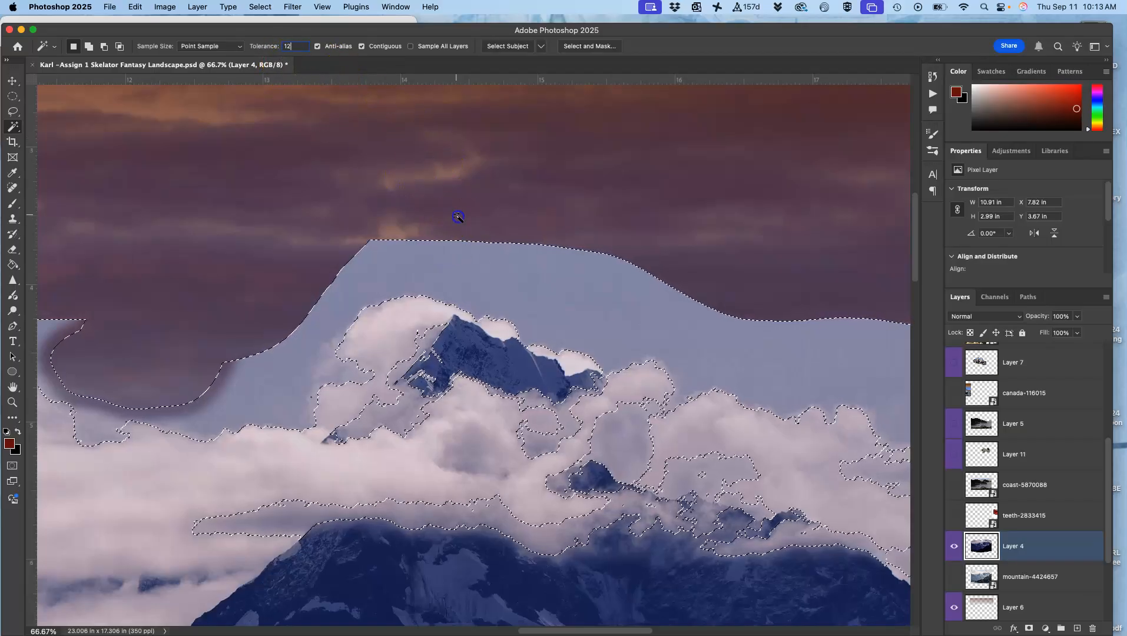
click(452, 251)
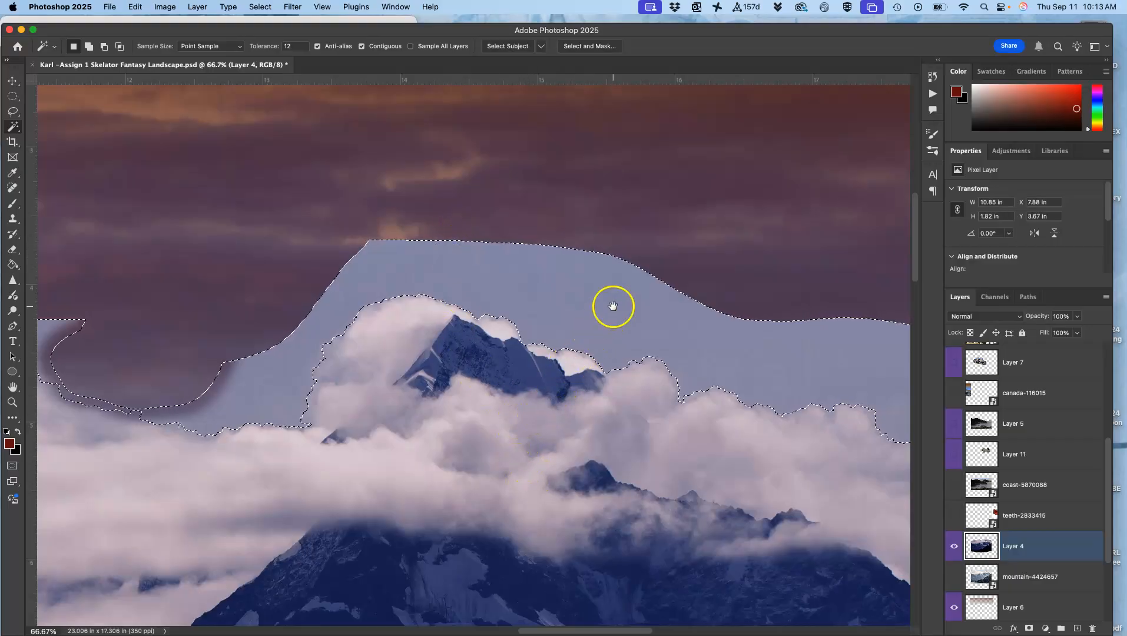
scroll(616, 305, right, 10)
scroll(616, 304, down, 2)
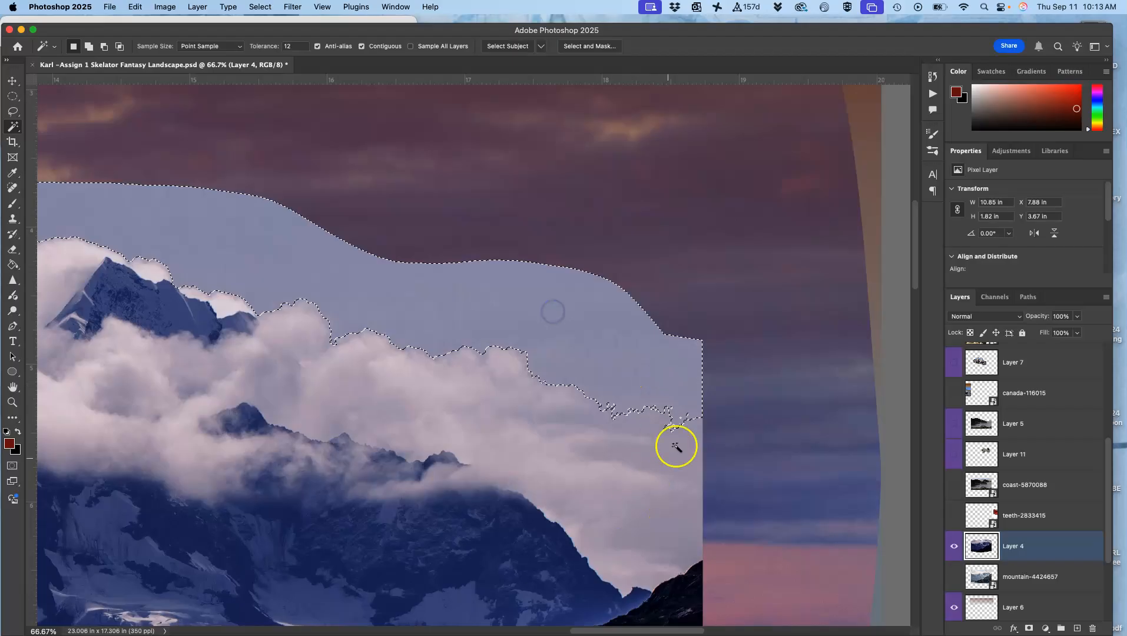
scroll(421, 430, left, 20)
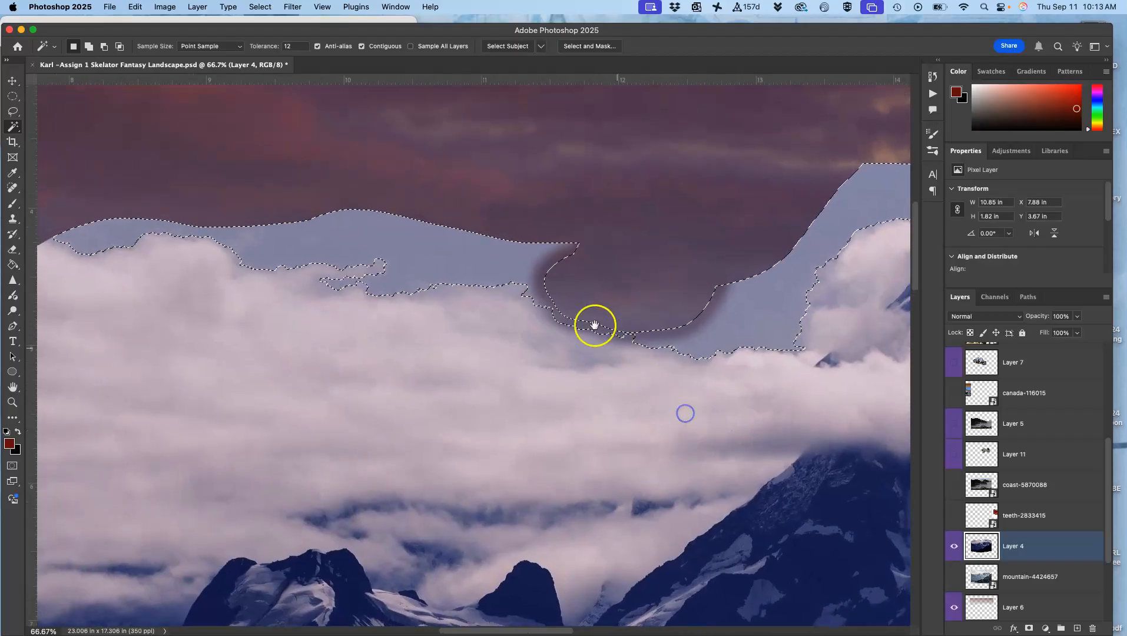
- Delete the selected blue sky above the clouds on Layer 4 and inspect the cut edge along the clouds
scroll(384, 337, left, 7)
scroll(384, 337, up, 2)
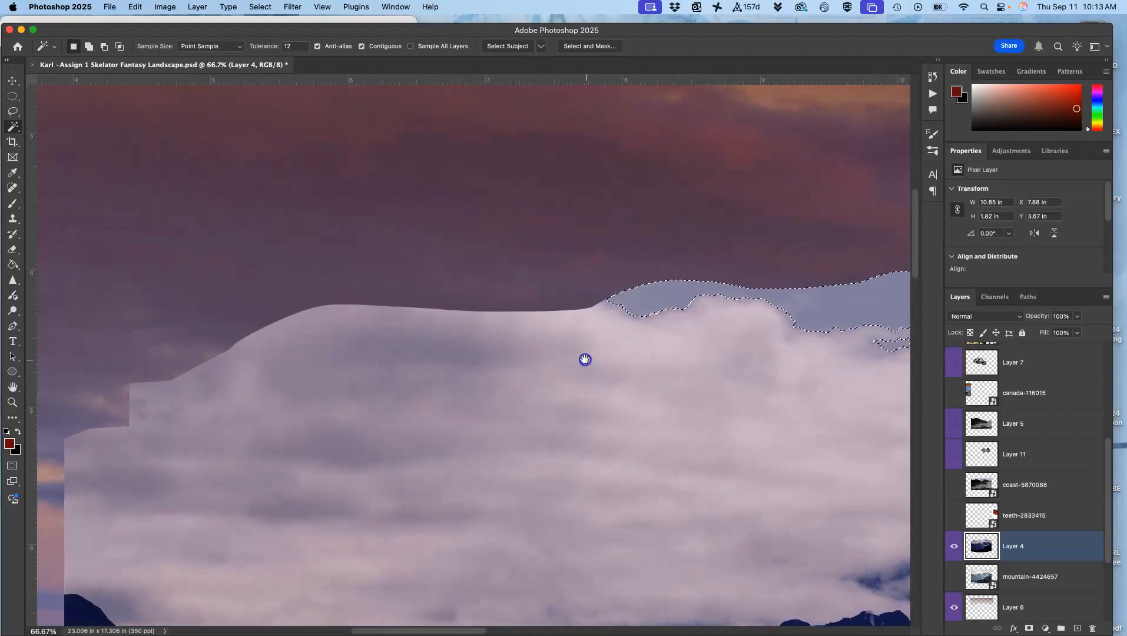
scroll(348, 330, right, 15)
scroll(348, 330, down, 2)
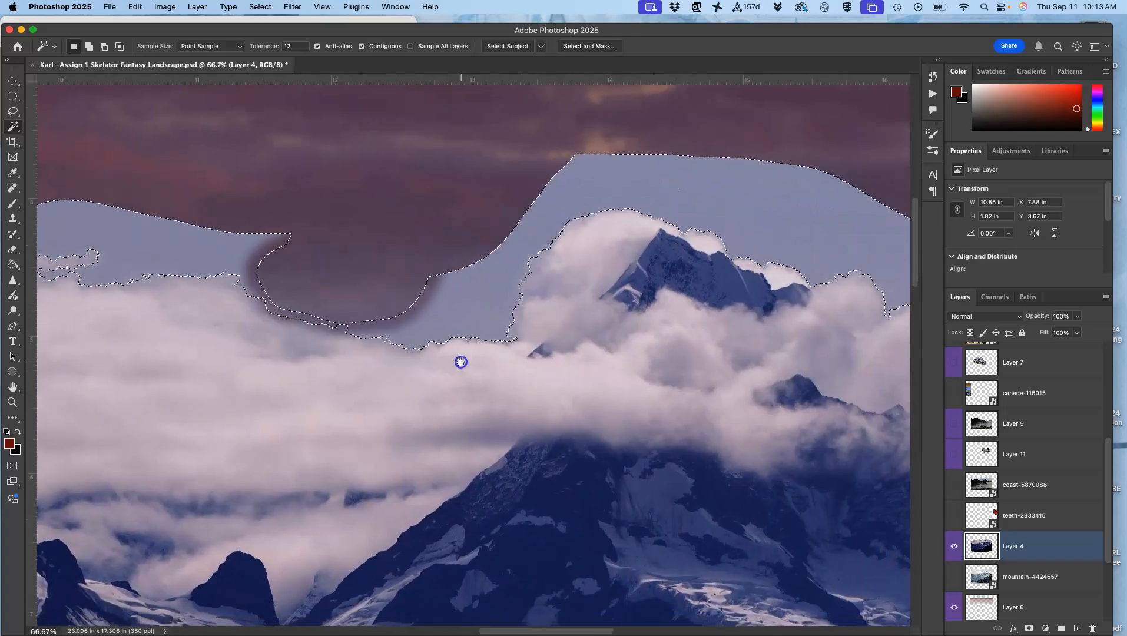
key(Delete)
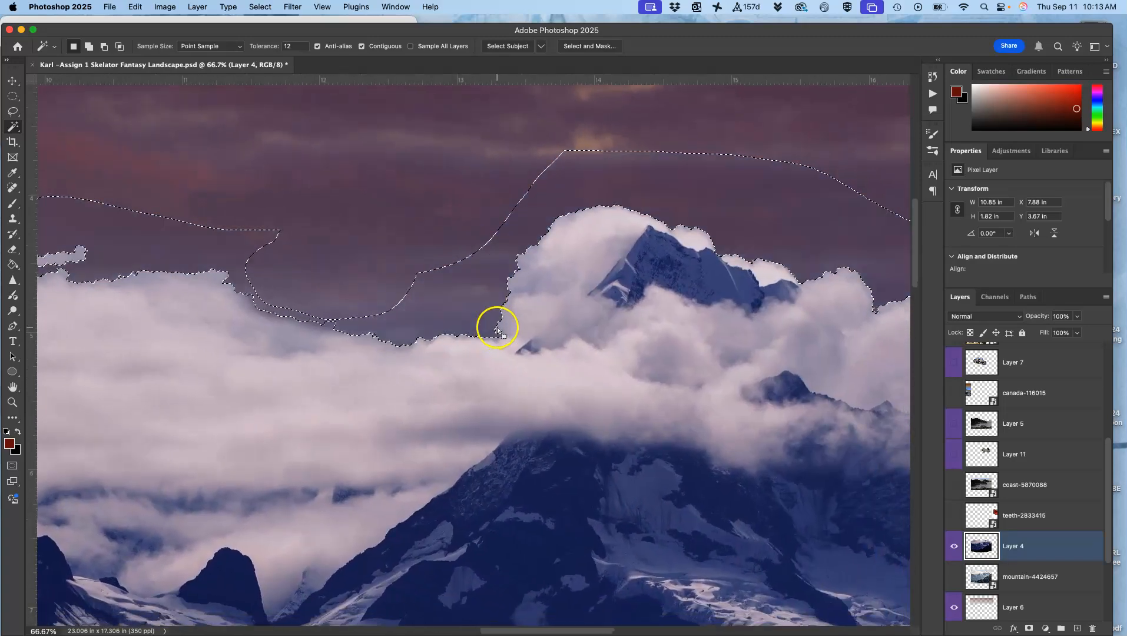
scroll(549, 328, up, 3)
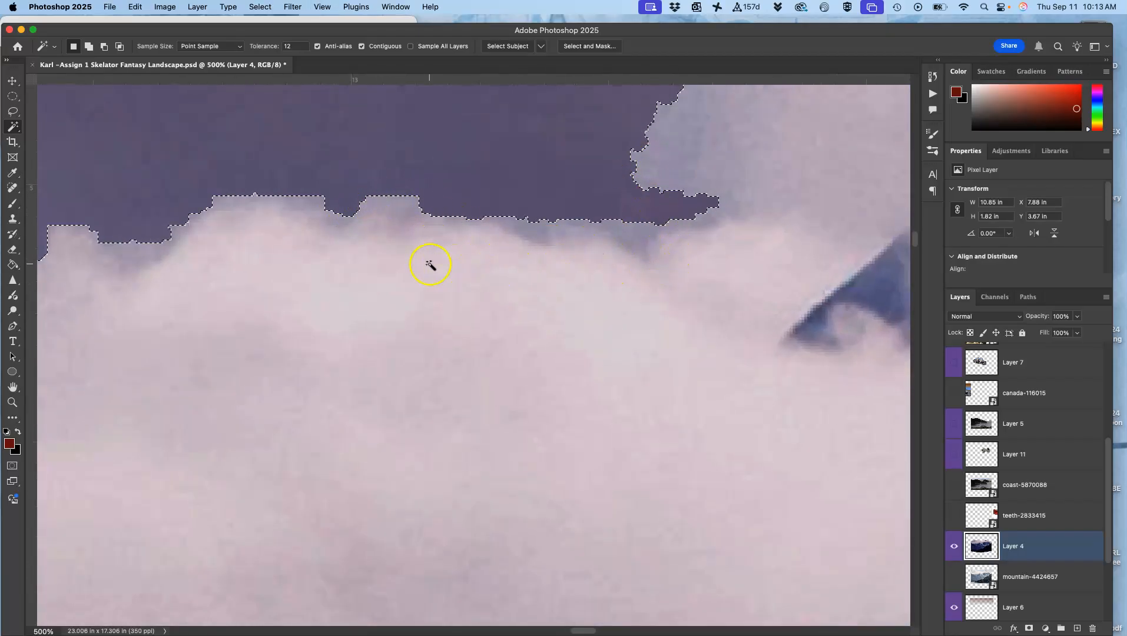
scroll(586, 272, down, 6)
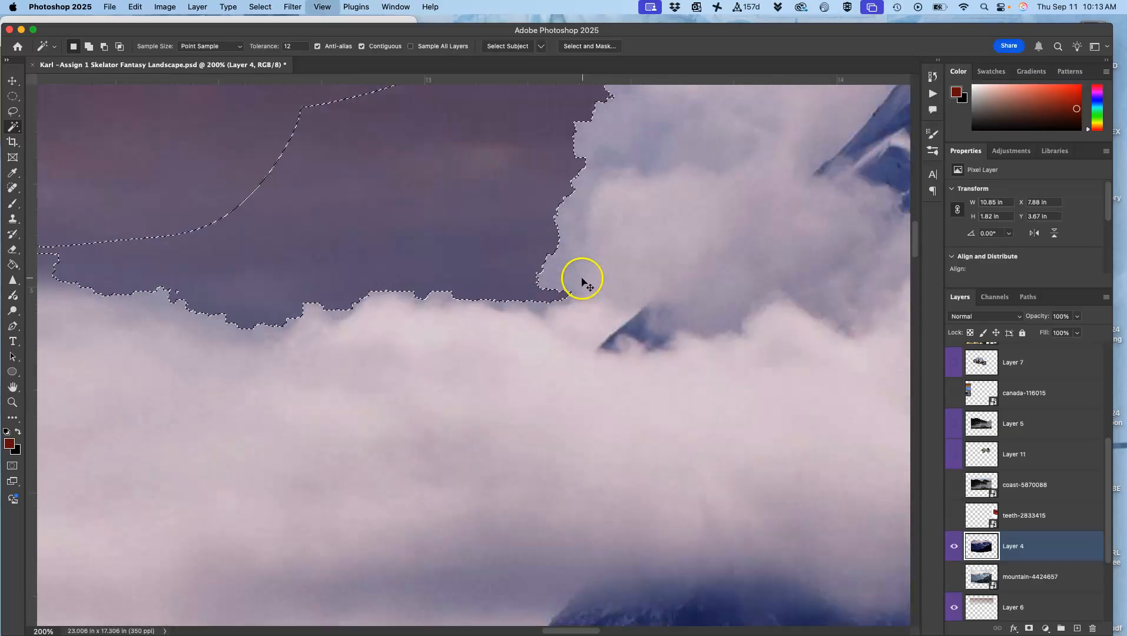
scroll(591, 252, right, 10)
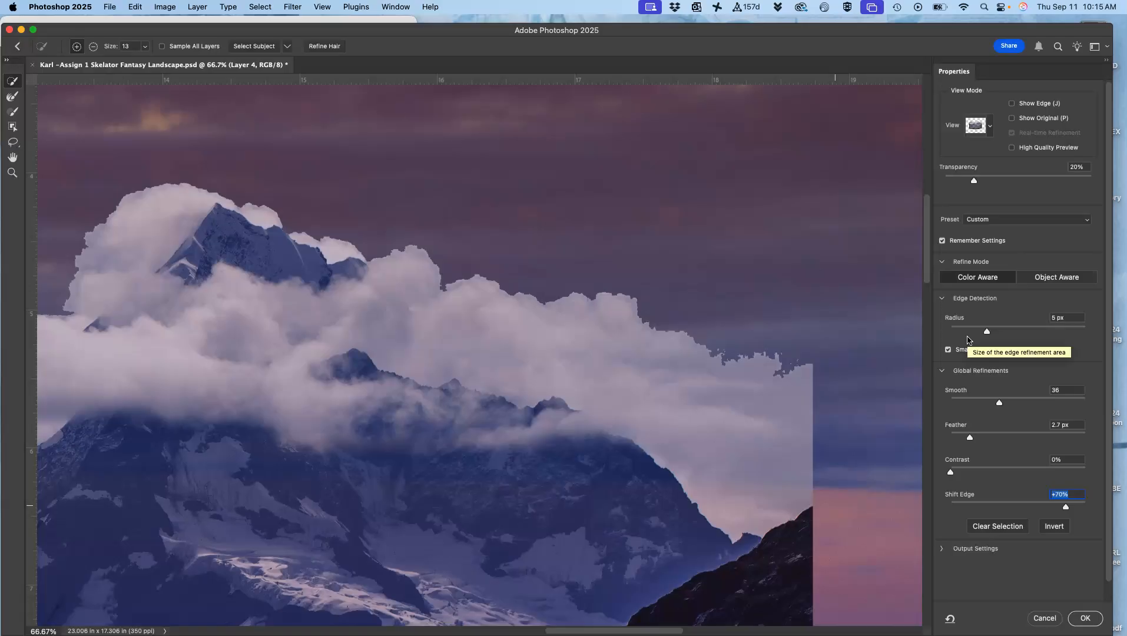
- Apply the selection refinement with Radius 5 px, Smooth 36, Feather 2.7 px and Shift Edge +70%, delete the jagged cloud fringe and deselect
click(1085, 618)
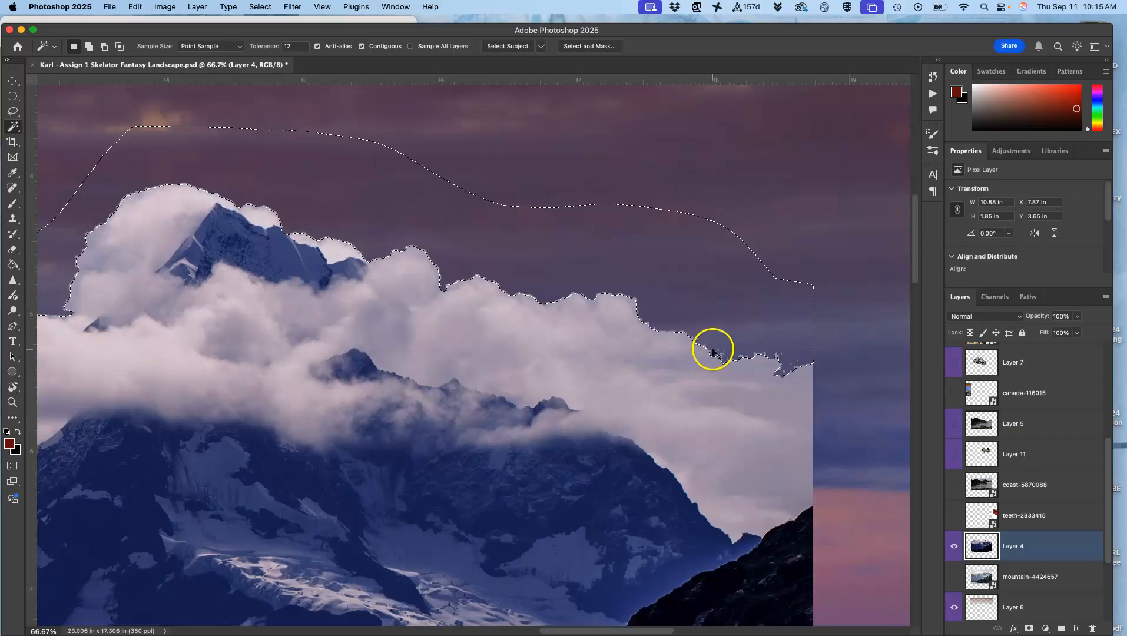
scroll(713, 352, up, 10)
drag(559, 168, 545, 400)
drag(545, 159, 540, 327)
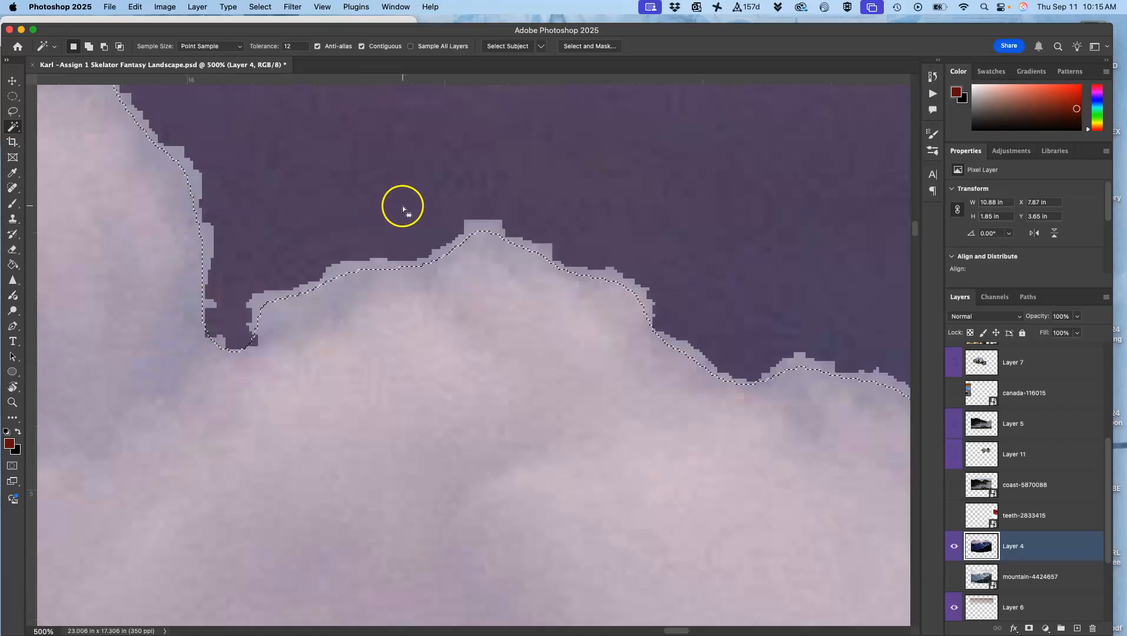
key(Delete)
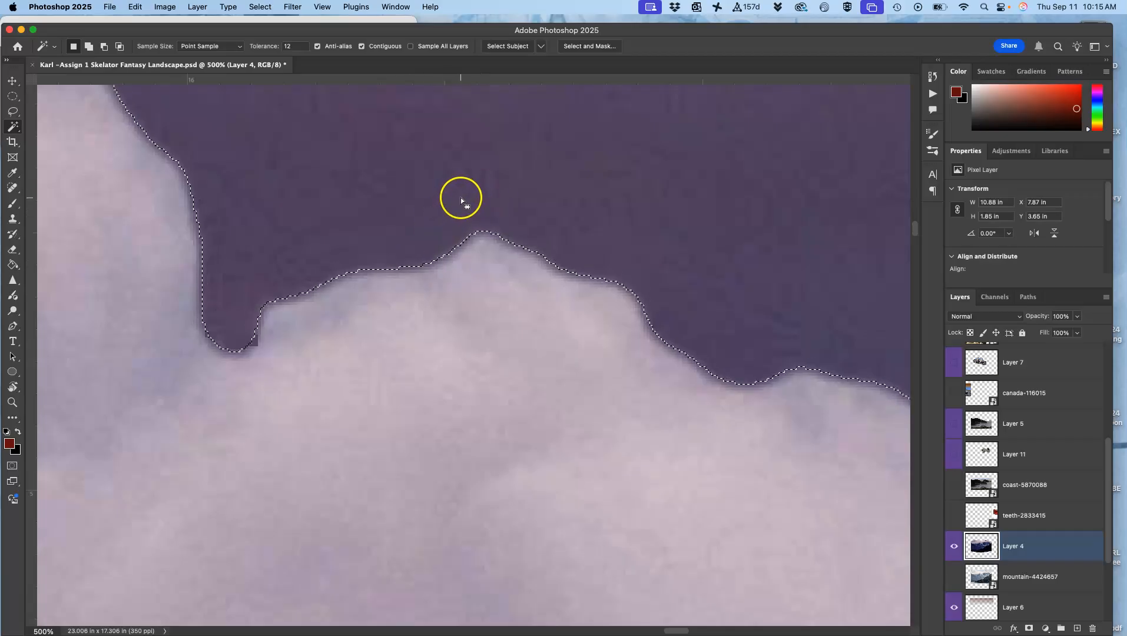
key(super+d)
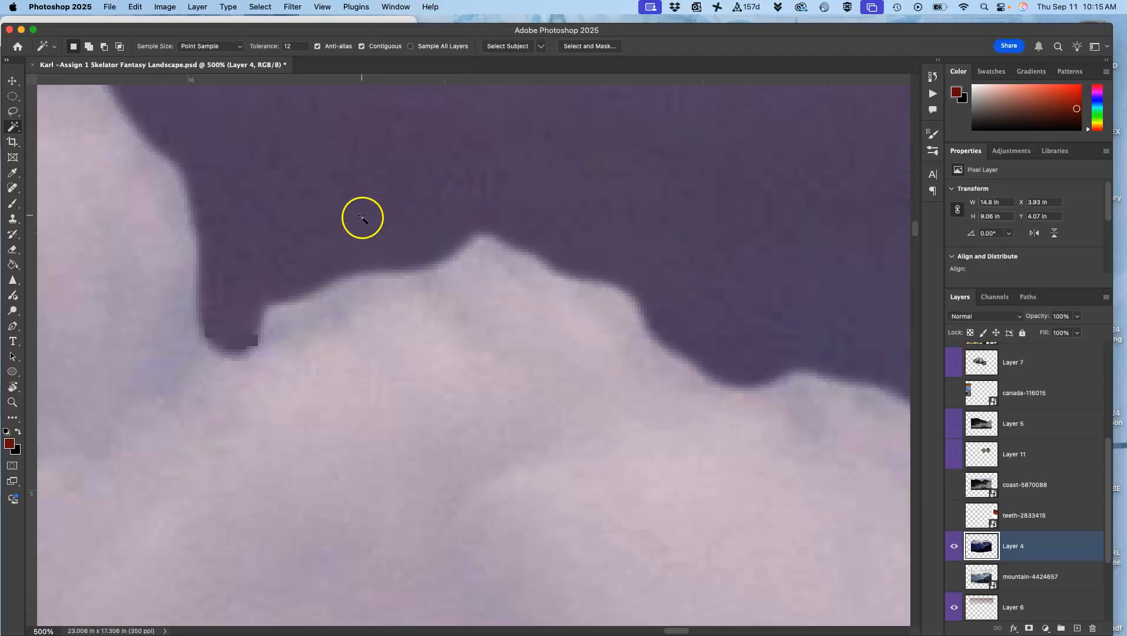
- Examine the trimmed cloud edge along the whole mountain range and in the overall composition
scroll(561, 272, down, 5)
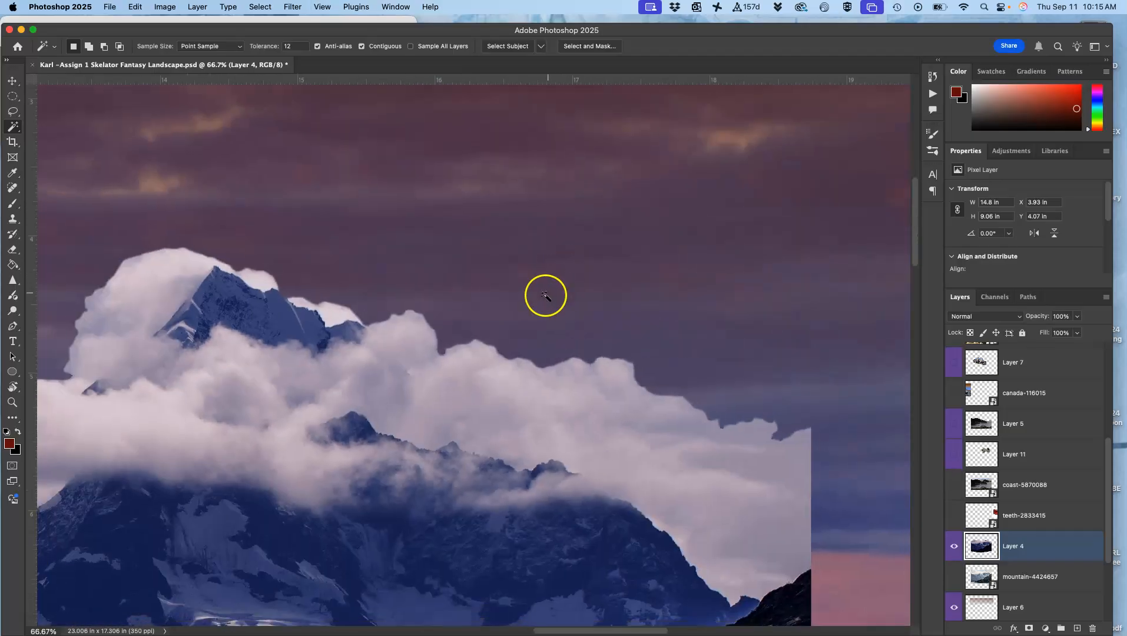
scroll(413, 347, left, 10)
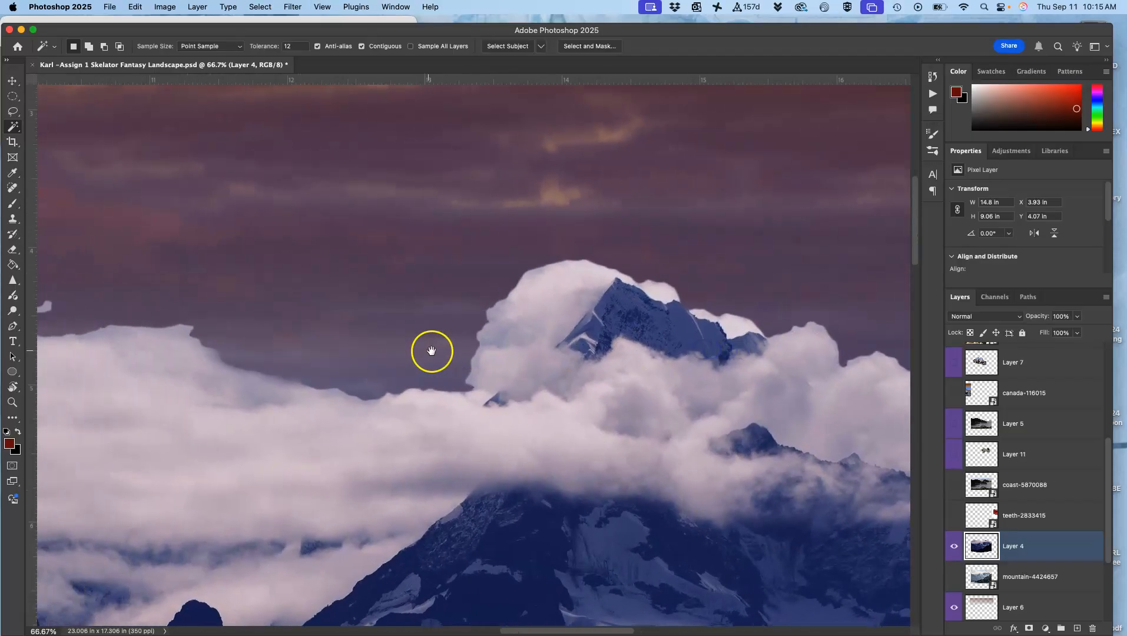
scroll(432, 351, left, 15)
drag(571, 302, 649, 314)
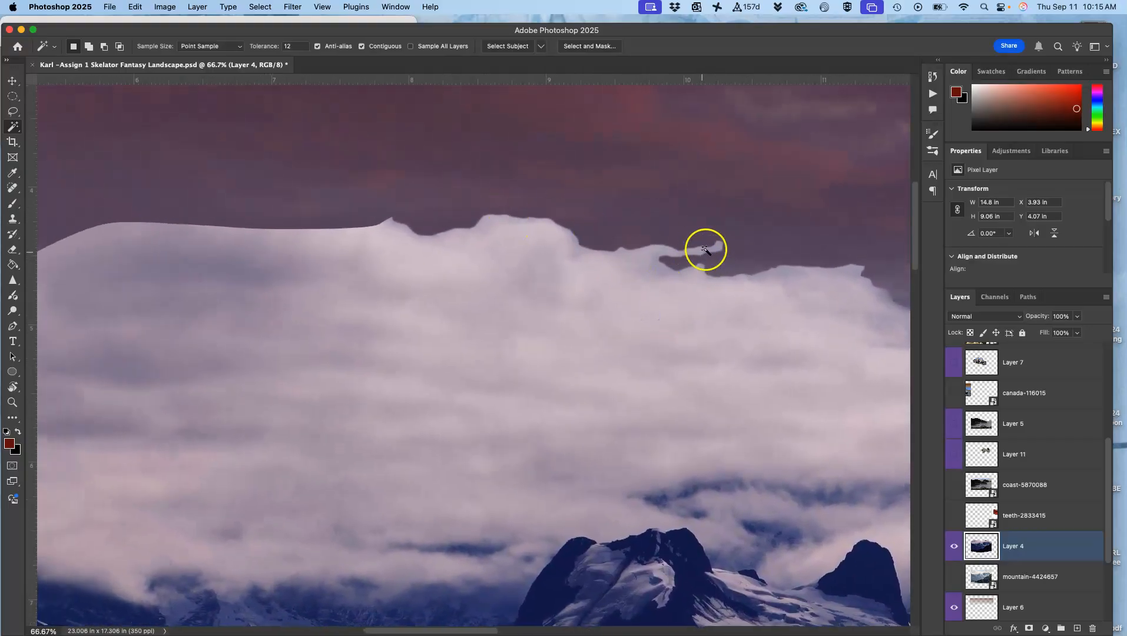
key(super+minus)
key(super+minus)
key(super+minus)
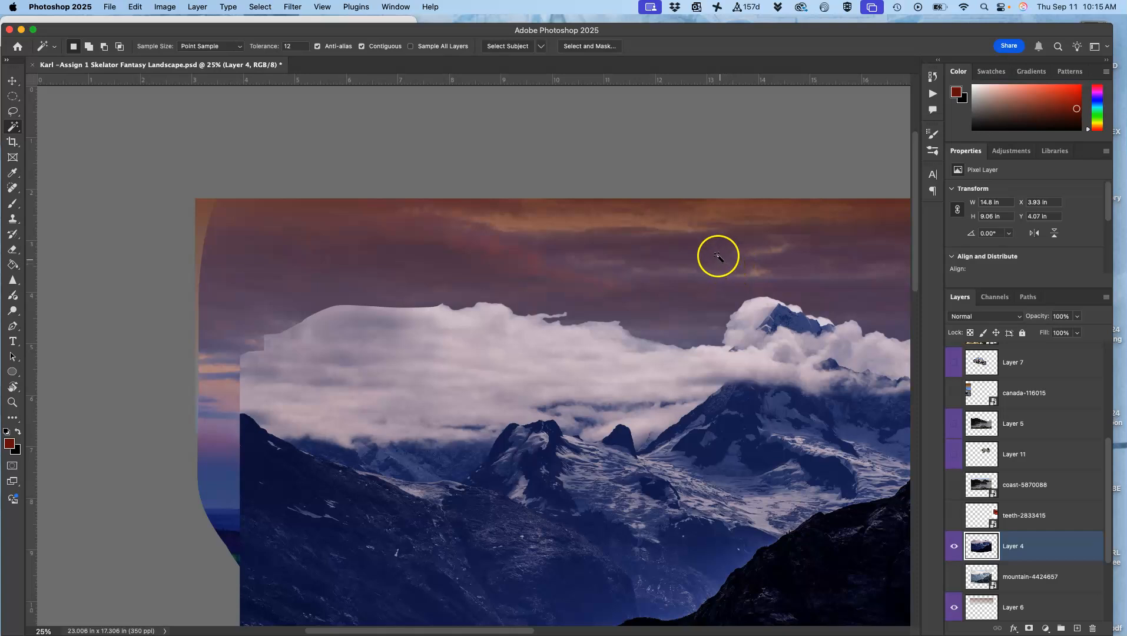
scroll(690, 262, right, 5)
key(super+minus)
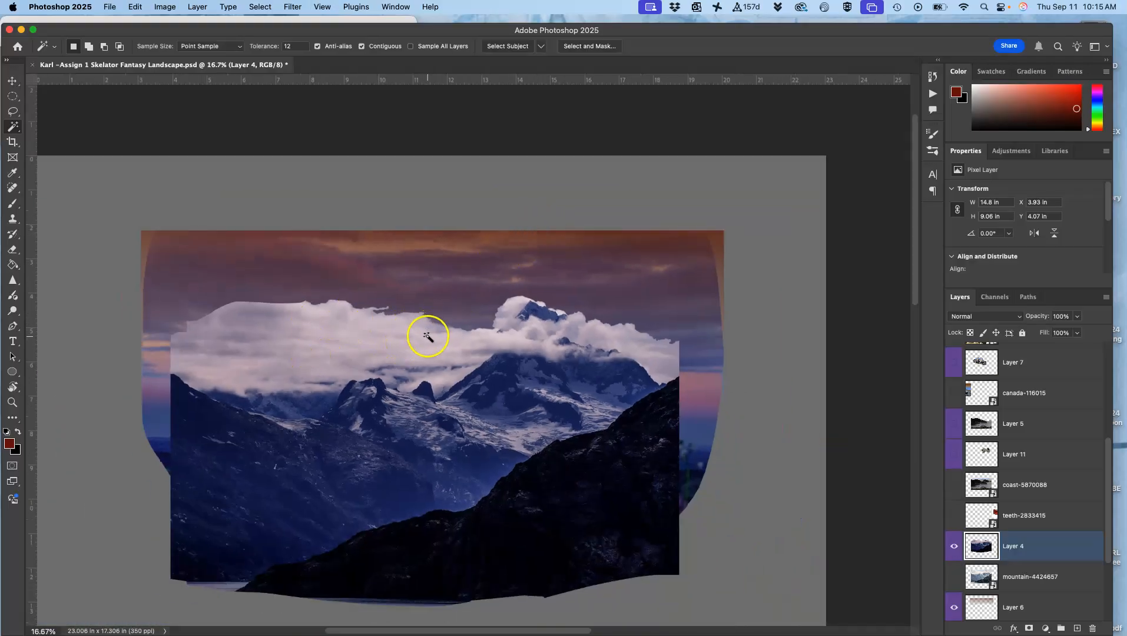
- Set up the Eraser tool with a soft 348 px brush at 0% hardness
click(12, 250)
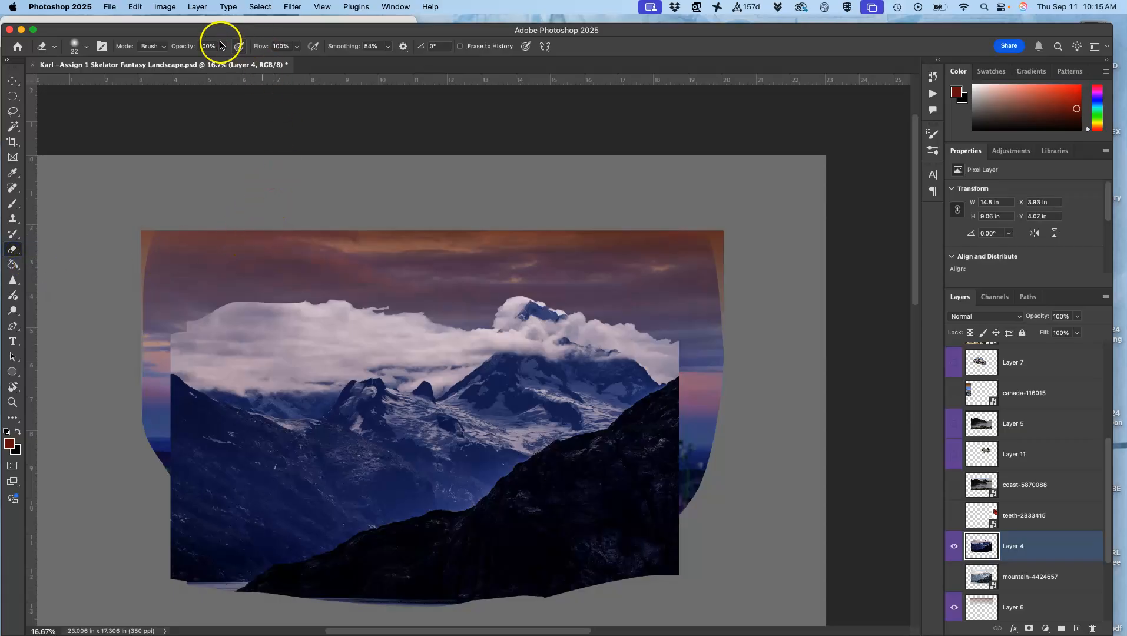
click(86, 46)
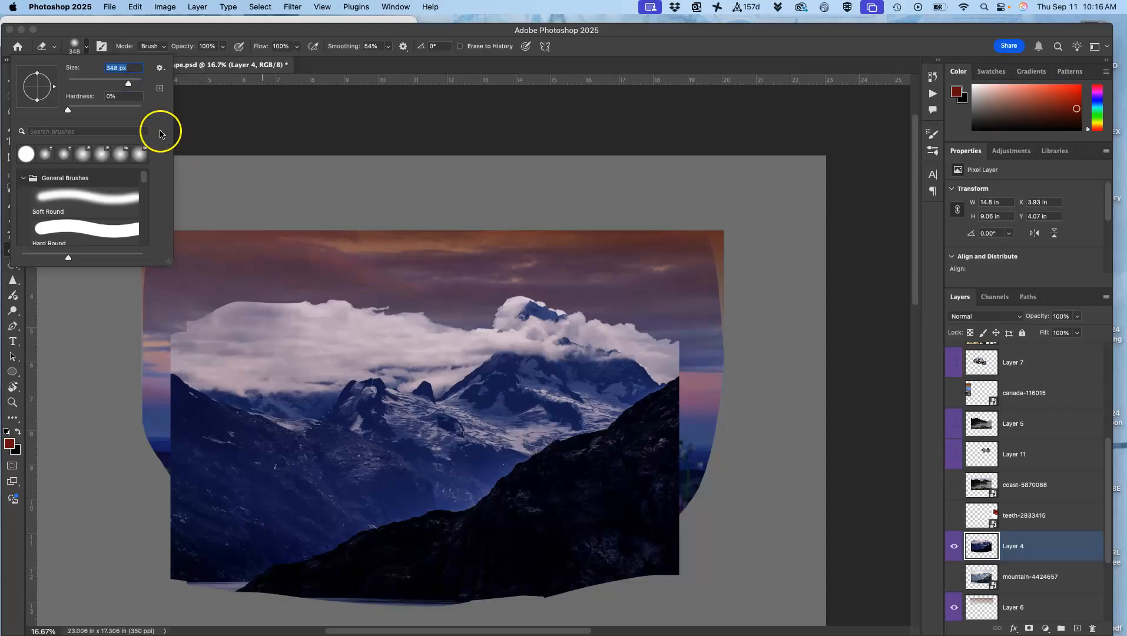
click(196, 107)
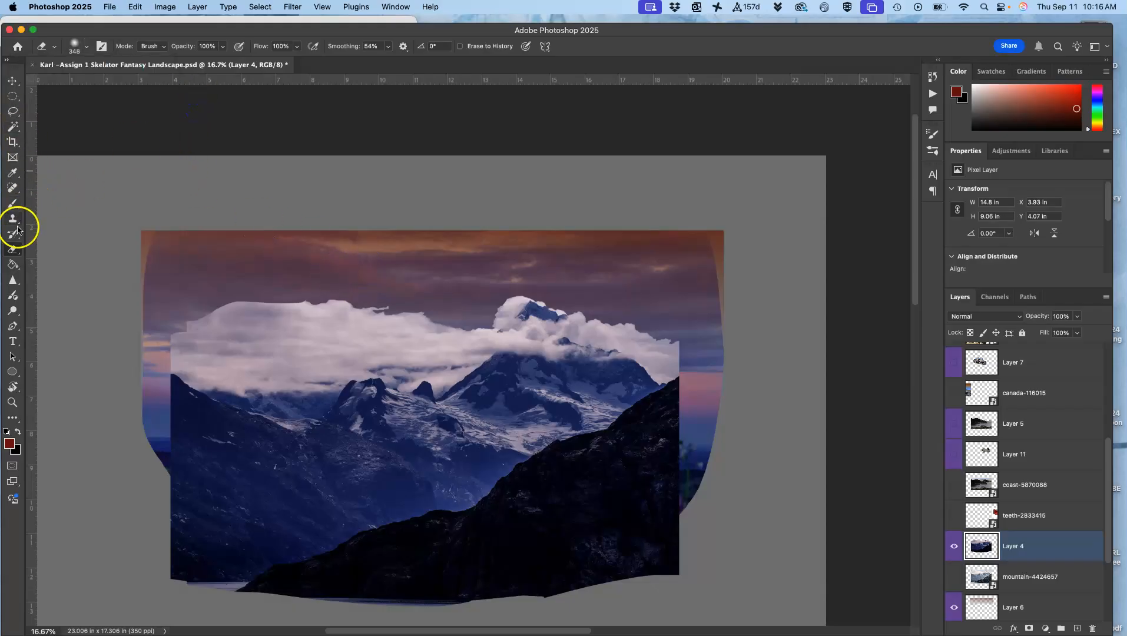
right_click(11, 255)
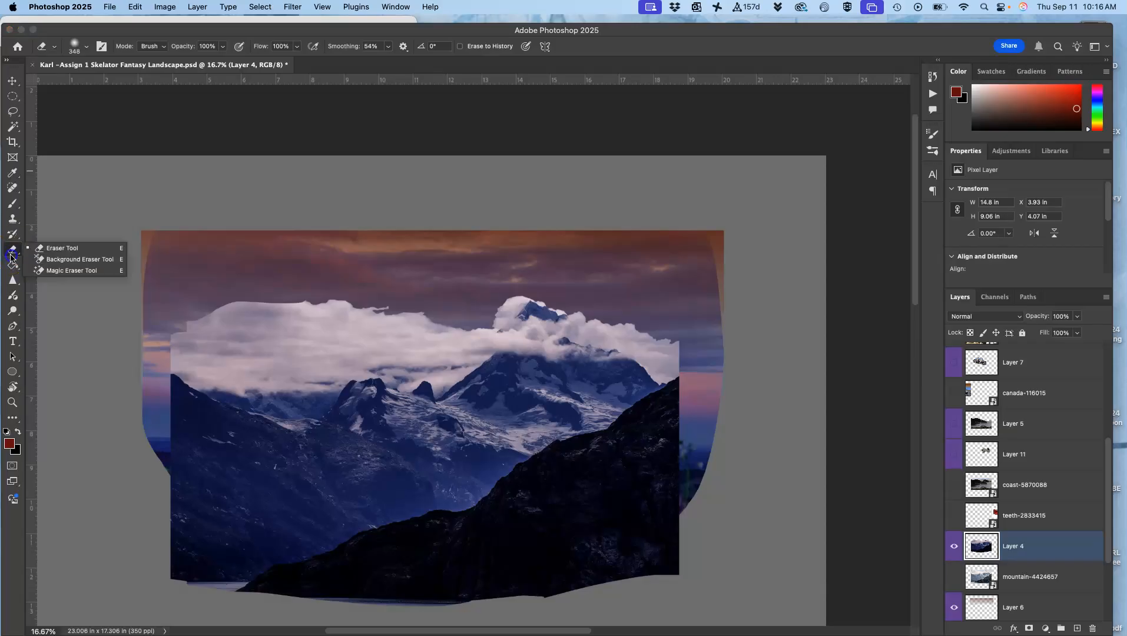
click(57, 254)
mouse_move(62, 254)
mouse_down()
mouse_move(58, 279)
mouse_move(33, 244)
mouse_move(257, 121)
mouse_up()
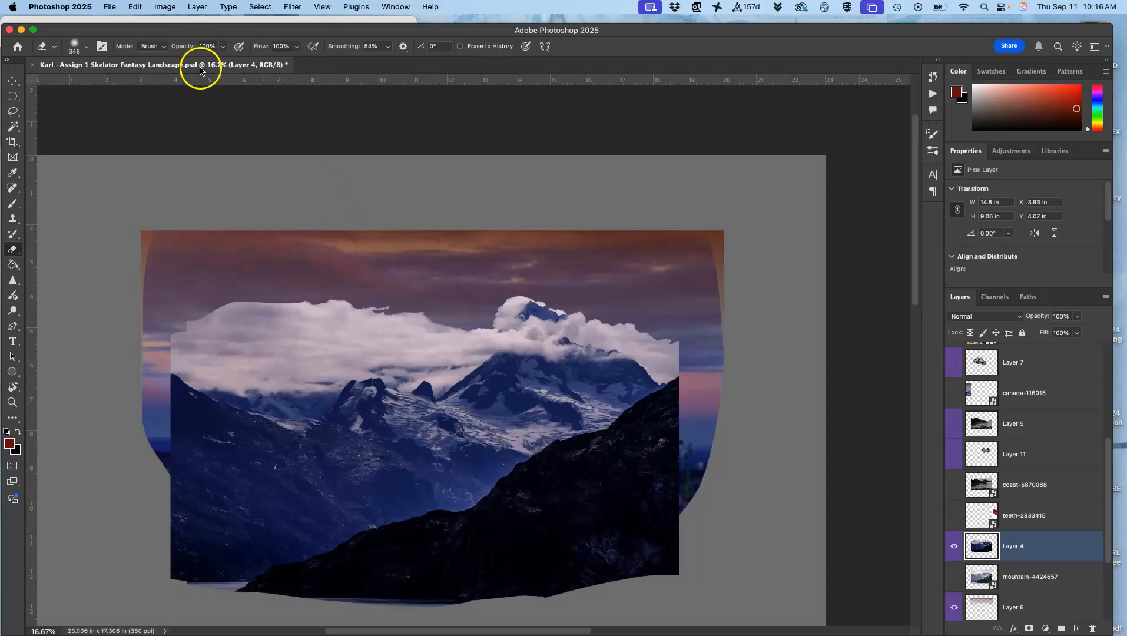
click(87, 50)
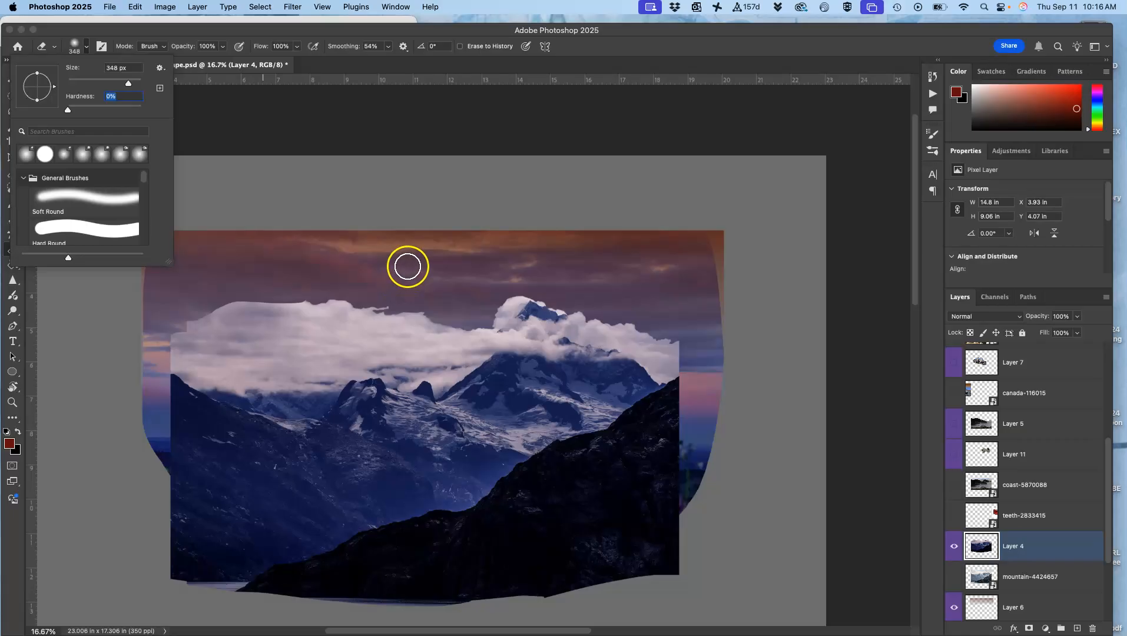
- Erase the stray cloud wisp and soften the cloud bank's upper edge left of the main peak
key(super+equal)
key(super+equal)
key(super+equal)
key(super+equal)
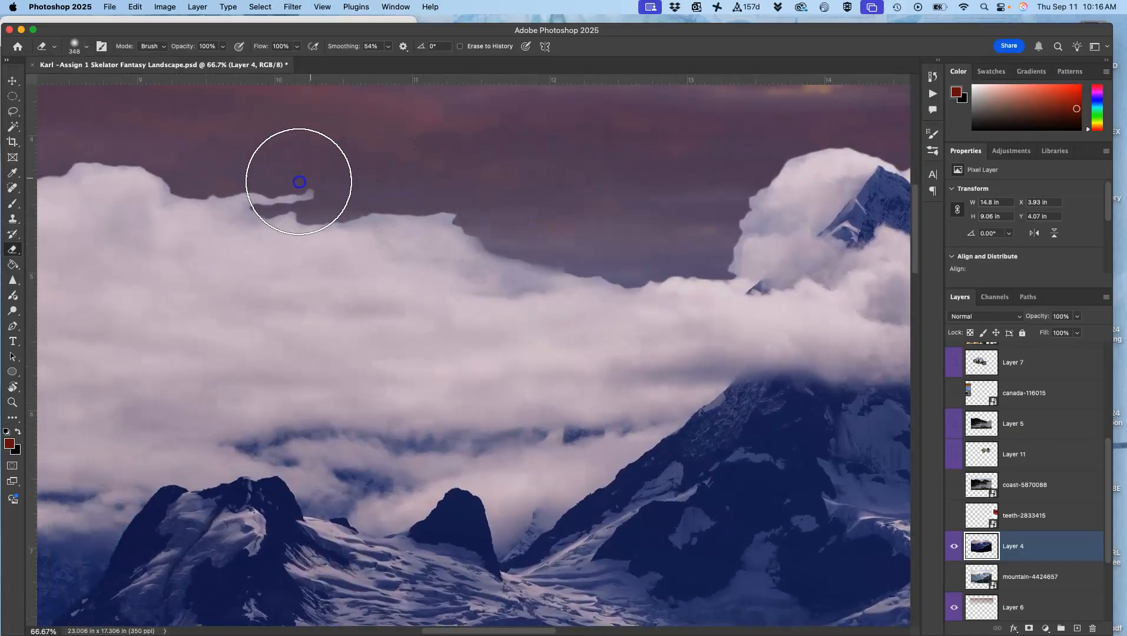
mouse_move(265, 178)
mouse_down()
mouse_move(241, 167)
mouse_move(319, 172)
mouse_move(312, 182)
mouse_move(263, 166)
mouse_up()
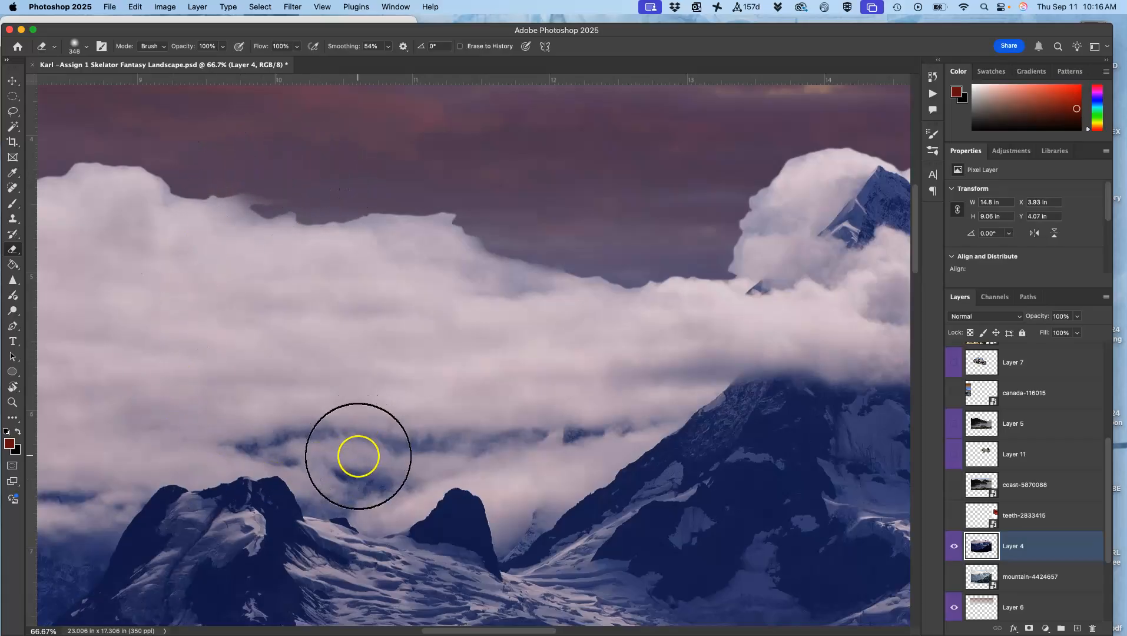
drag(441, 223, 478, 182)
mouse_move(407, 177)
mouse_down()
mouse_move(472, 219)
mouse_move(534, 234)
mouse_up()
drag(530, 188, 304, 176)
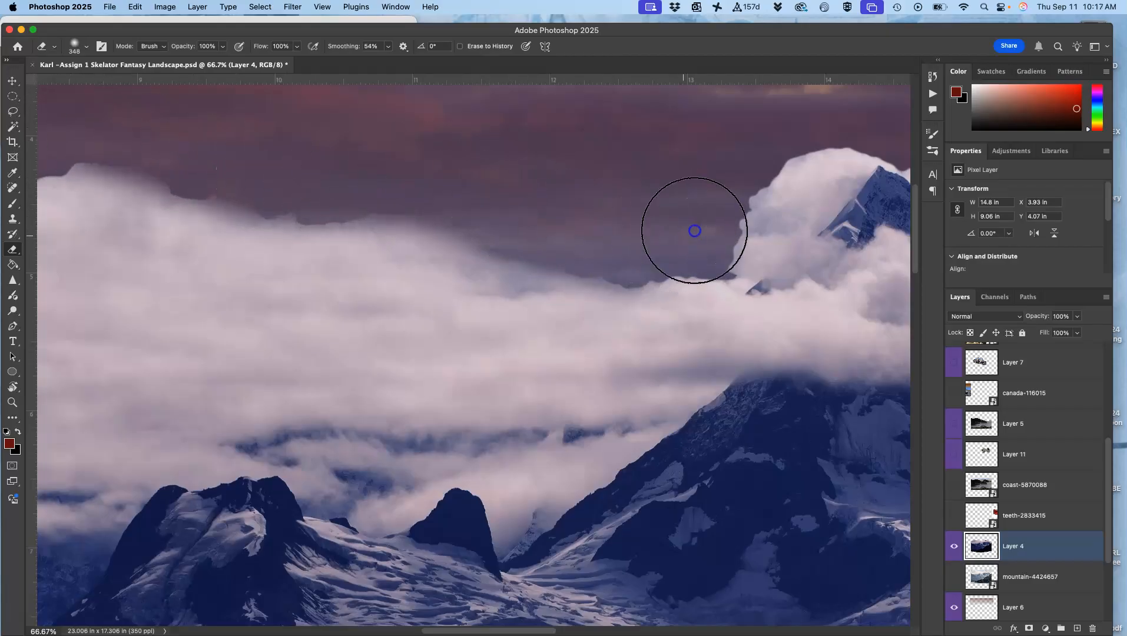
- Erase along the cloud behind the main peak's left side and the cloud ridge right of the peak to soften them
mouse_move(717, 223)
mouse_down()
mouse_move(803, 120)
mouse_move(855, 112)
mouse_up()
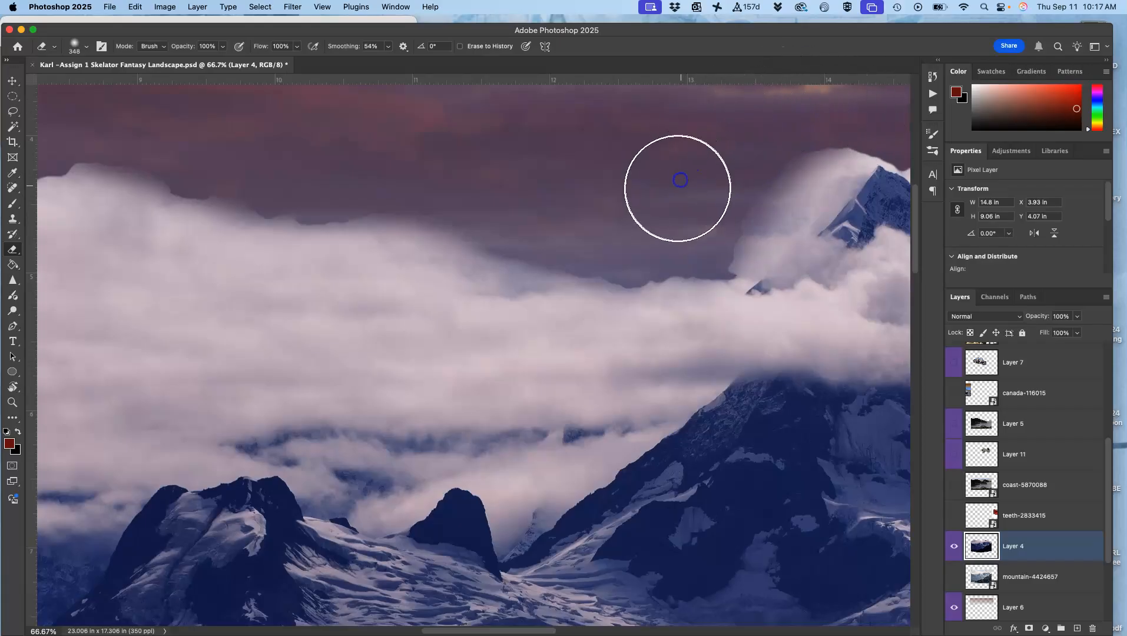
drag(664, 197, 208, 225)
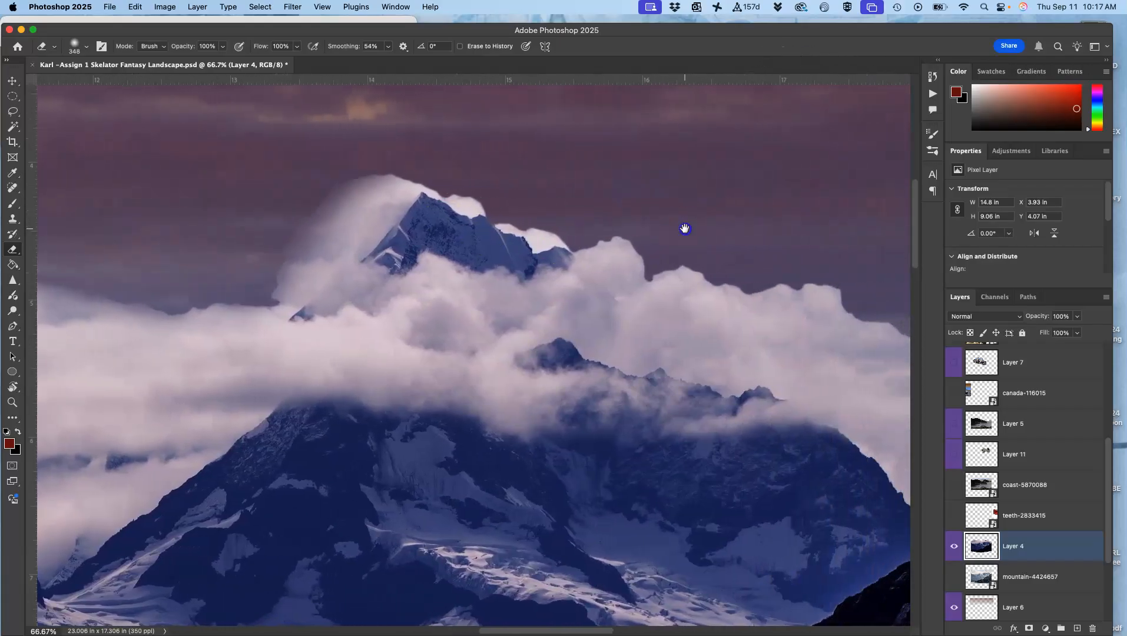
drag(685, 229, 567, 230)
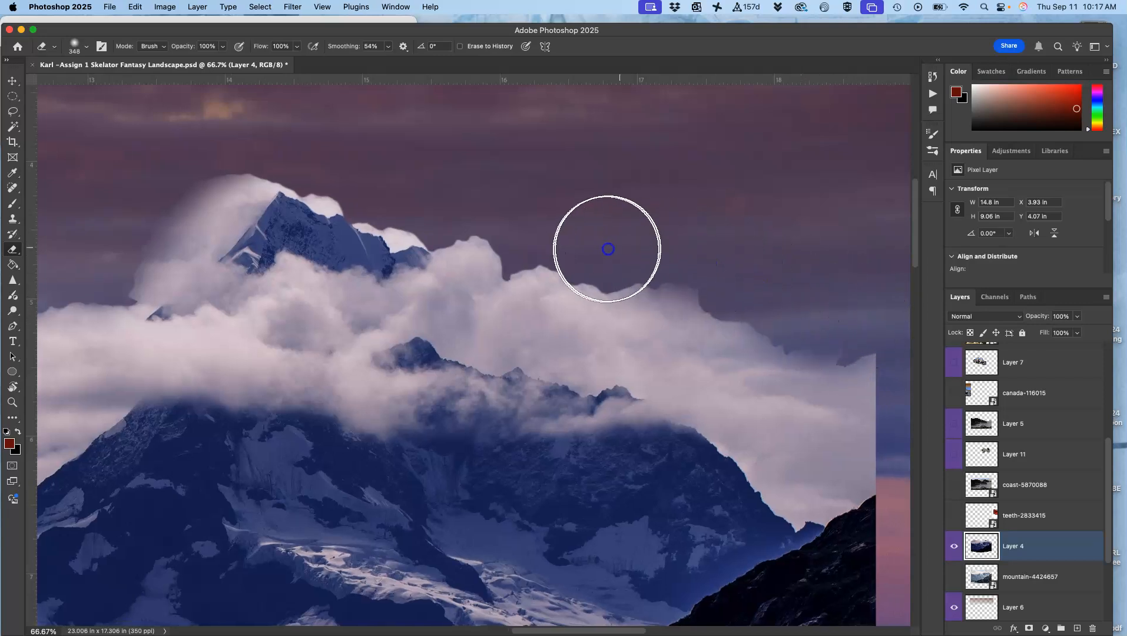
mouse_move(545, 238)
mouse_down()
mouse_move(508, 237)
mouse_move(481, 208)
mouse_up()
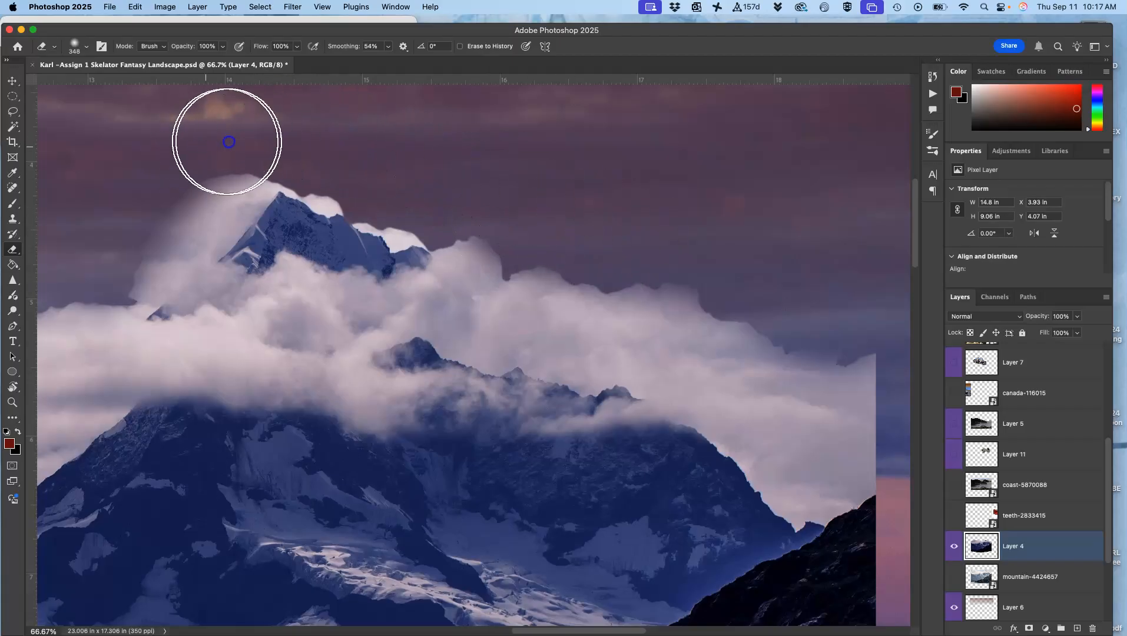
- Soften the hard upper edge of the far-left cloud bank with the Eraser
drag(332, 192, 751, 191)
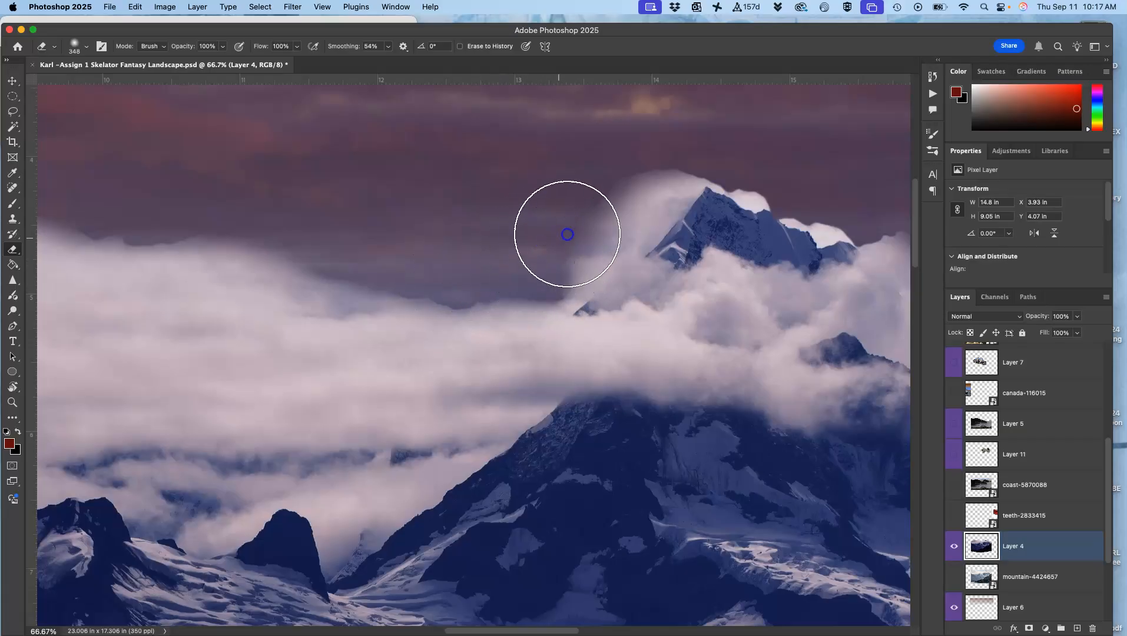
scroll(493, 226, left, 10)
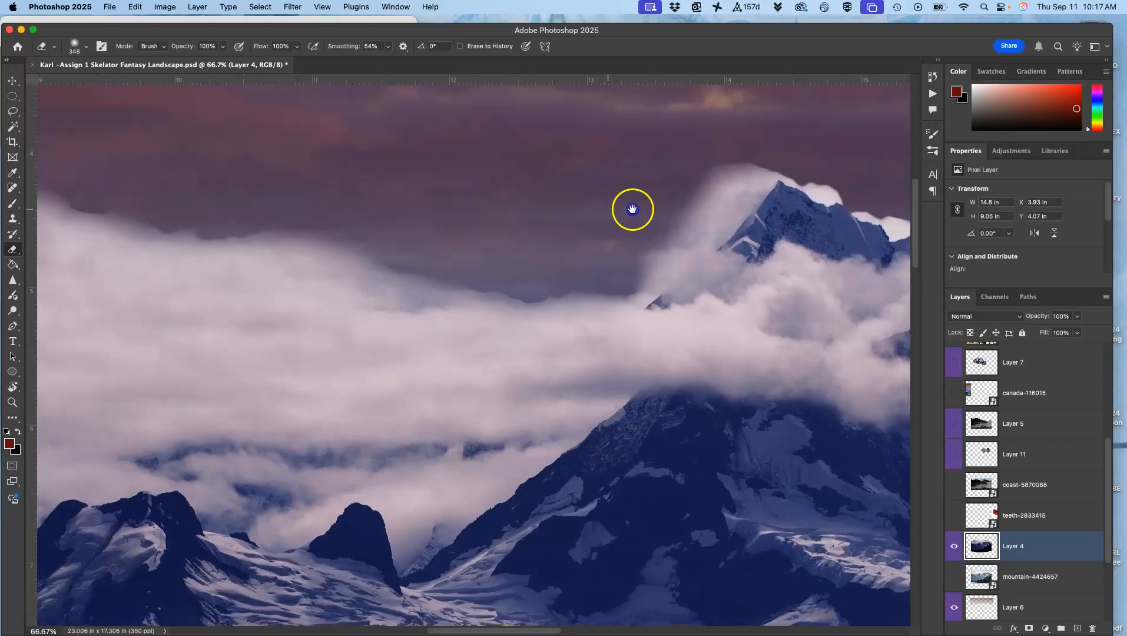
mouse_move(520, 224)
mouse_down()
mouse_move(349, 185)
mouse_move(315, 163)
mouse_up()
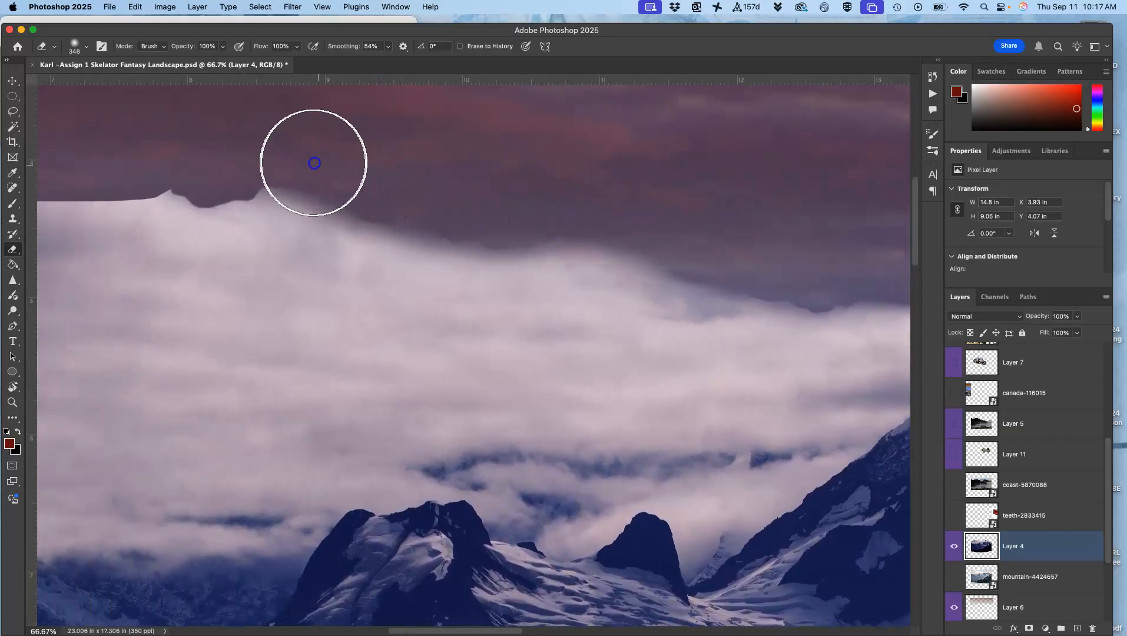
mouse_move(237, 168)
mouse_down()
mouse_move(154, 176)
mouse_move(315, 171)
mouse_move(578, 204)
mouse_move(398, 193)
mouse_up()
mouse_move(136, 201)
mouse_down()
mouse_move(309, 191)
mouse_move(54, 234)
mouse_move(352, 192)
mouse_move(445, 209)
mouse_move(345, 204)
mouse_move(472, 186)
mouse_move(175, 191)
mouse_move(83, 224)
mouse_up()
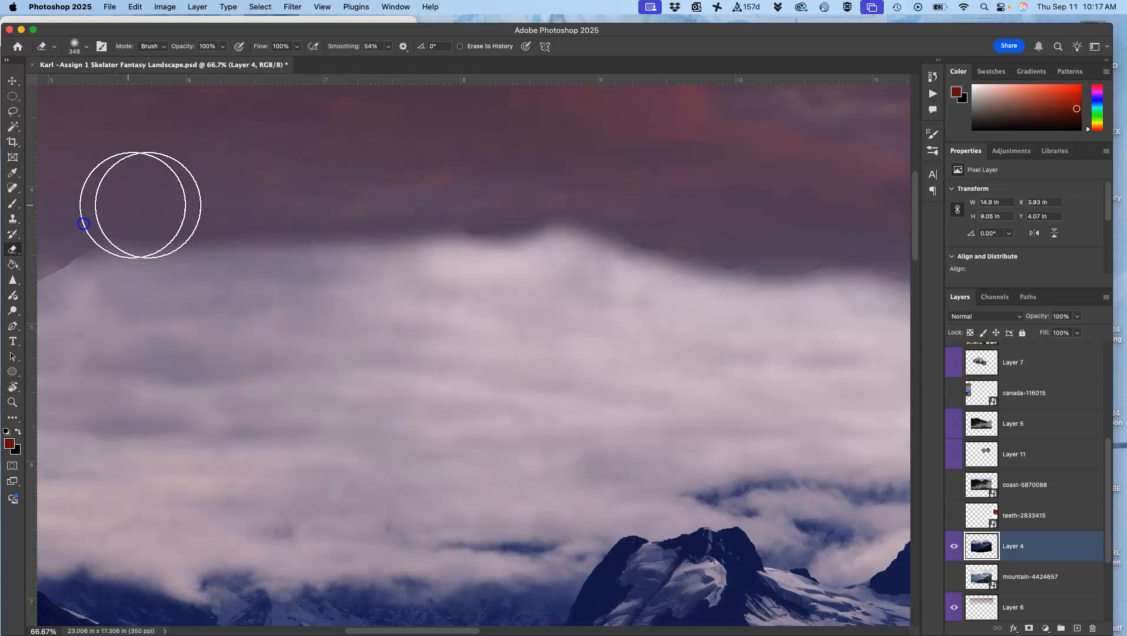
- Lower the Eraser opacity to 38% and lightly fade the cloud edges from the far-left bank to the main peak
drag(457, 212, 453, 212)
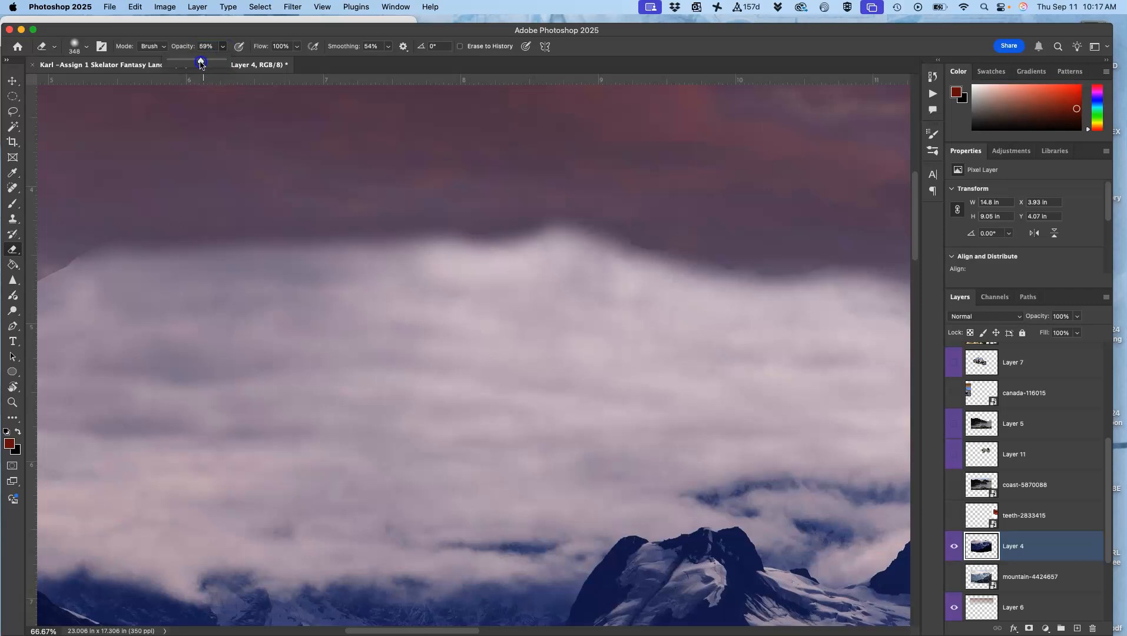
mouse_move(146, 195)
mouse_down()
mouse_move(668, 243)
mouse_move(373, 240)
mouse_move(156, 261)
mouse_move(813, 302)
mouse_move(795, 267)
mouse_move(394, 216)
mouse_move(164, 222)
mouse_up()
key(space)
drag(563, 264, 151, 216)
mouse_move(371, 242)
mouse_down()
mouse_move(447, 257)
mouse_move(666, 253)
mouse_move(748, 176)
mouse_move(798, 157)
mouse_move(672, 221)
mouse_move(800, 144)
mouse_move(659, 229)
mouse_move(359, 231)
mouse_up()
key(space)
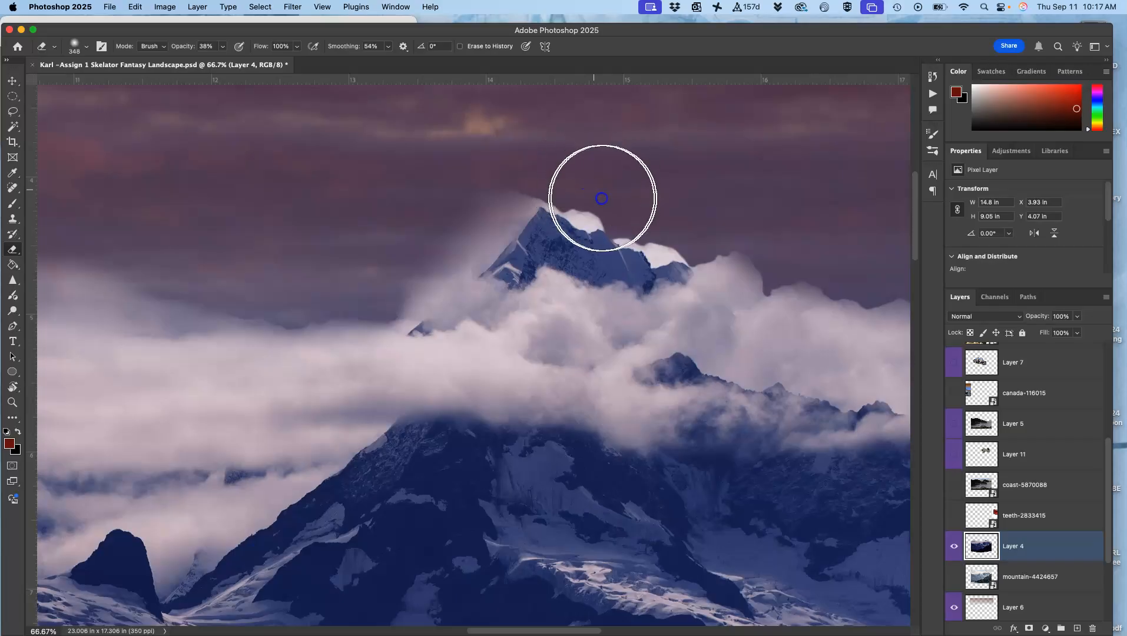
drag(437, 253, 372, 288)
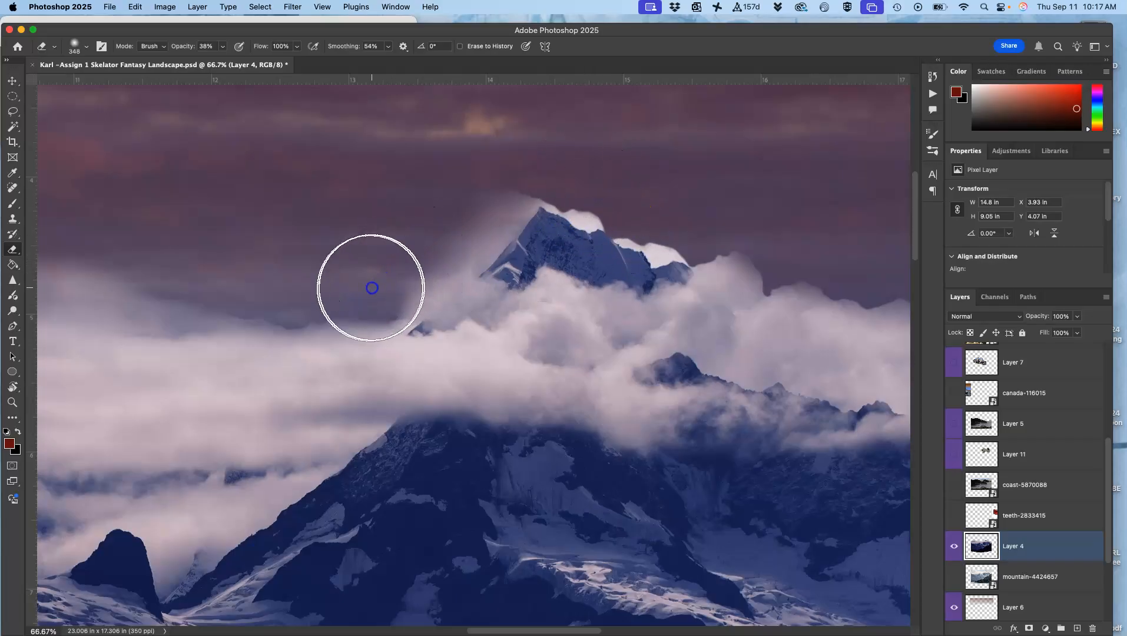
- Select the main peak's blue rock face with the Magic Wand, adding its unselected dark patches
key(super+plus)
key(super+plus)
key(super+plus)
mouse_move(607, 214)
mouse_down()
mouse_move(463, 357)
mouse_move(390, 344)
mouse_up()
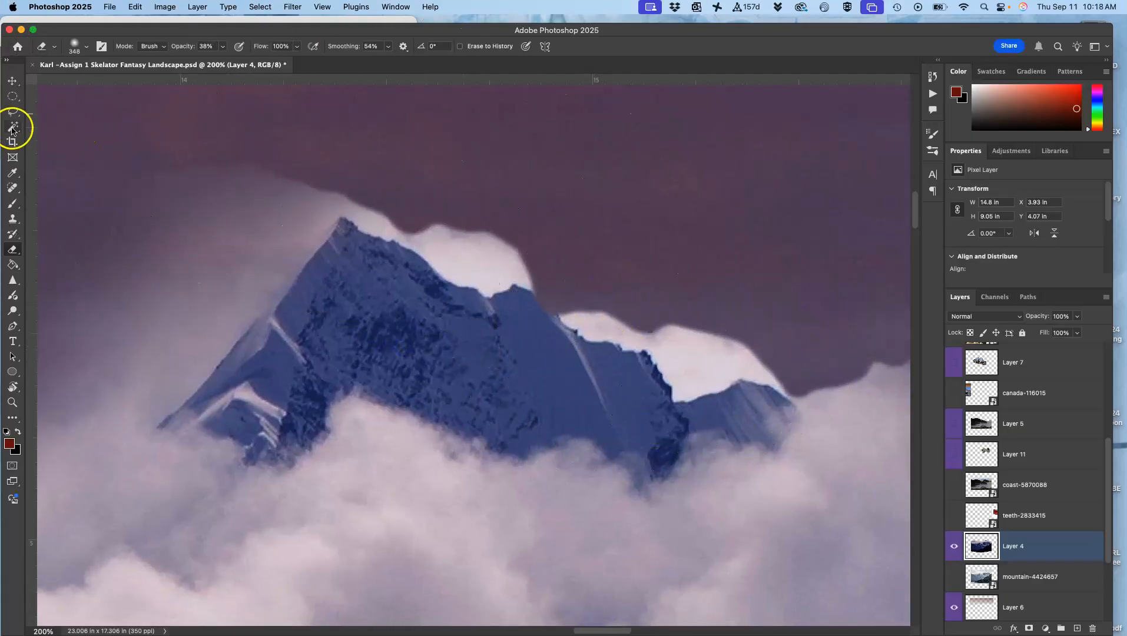
click(13, 127)
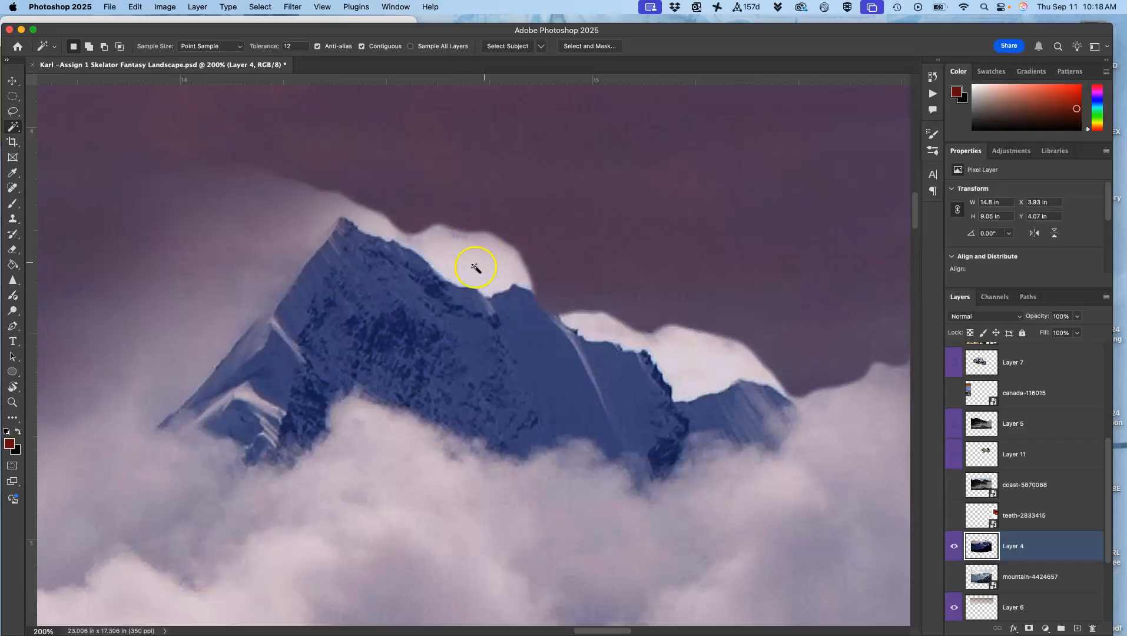
click(534, 338)
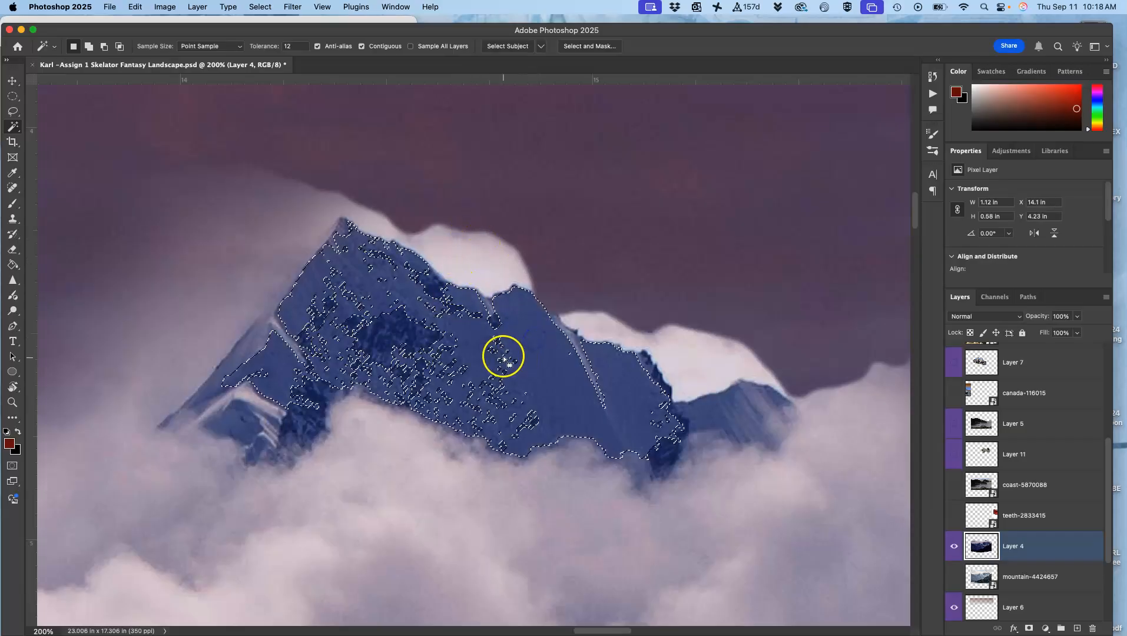
click(404, 334)
click(386, 345)
click(361, 331)
click(350, 333)
shift+click(340, 334)
shift+click(392, 294)
shift+click(437, 290)
- Set the Magic Wand tolerance to 32 and add the peak's remaining rock and the small summit on its right to the selection
double_click(295, 46)
text(32)
shift+click(350, 213)
shift+click(382, 254)
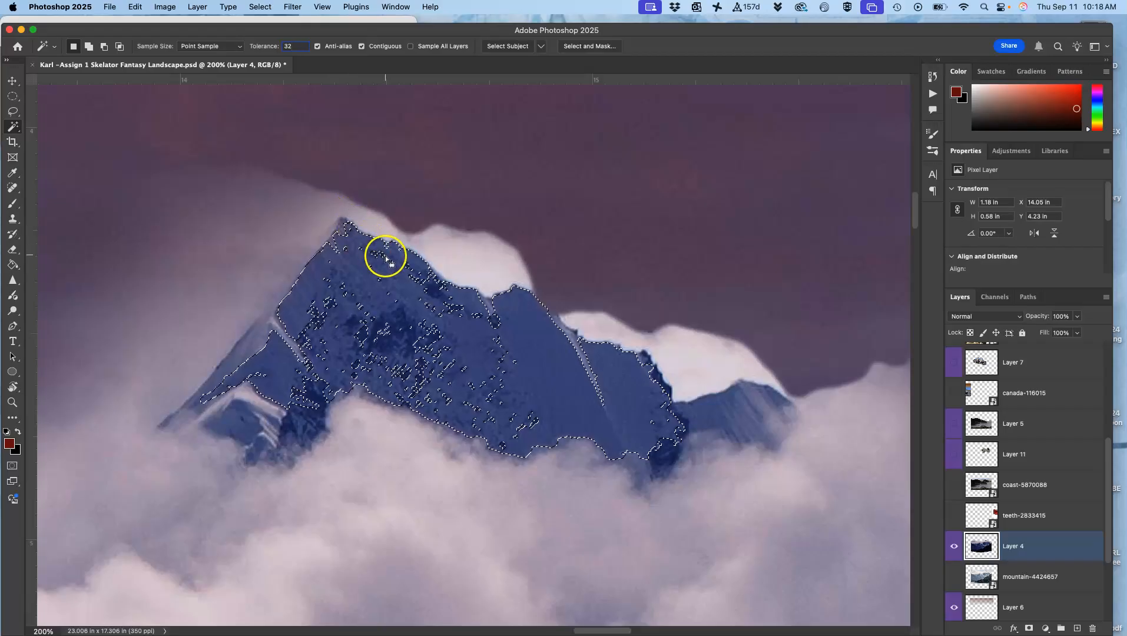
shift+click(365, 318)
shift+click(346, 337)
shift+click(379, 330)
shift+click(760, 400)
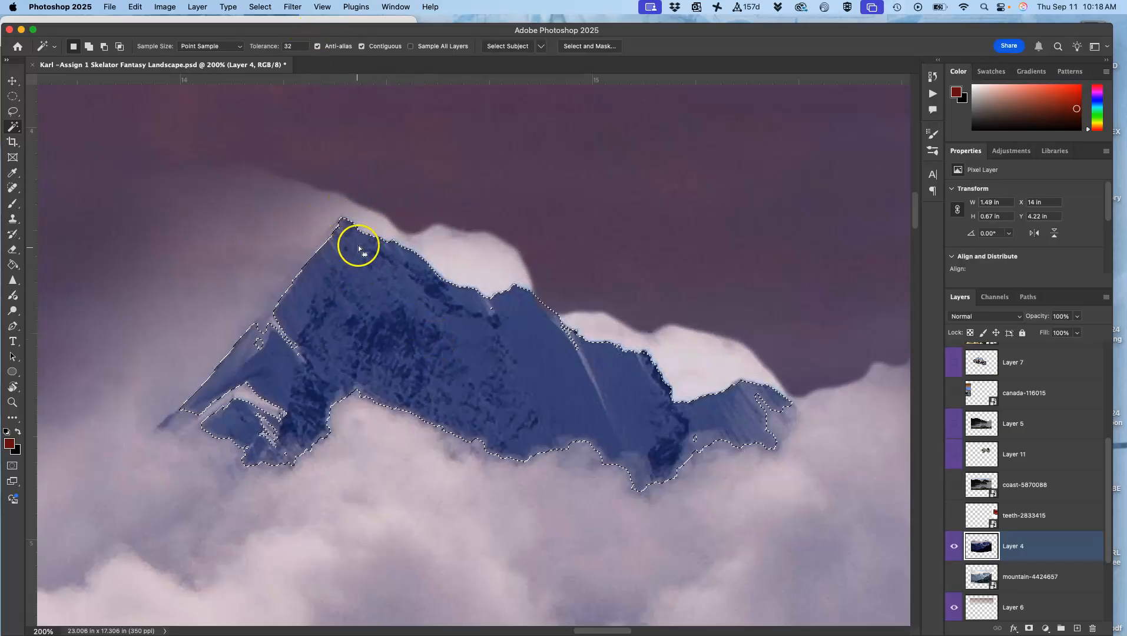
- Invert the selection, fade the white cloud rim behind the main peak with the Eraser, and deselect
click(261, 5)
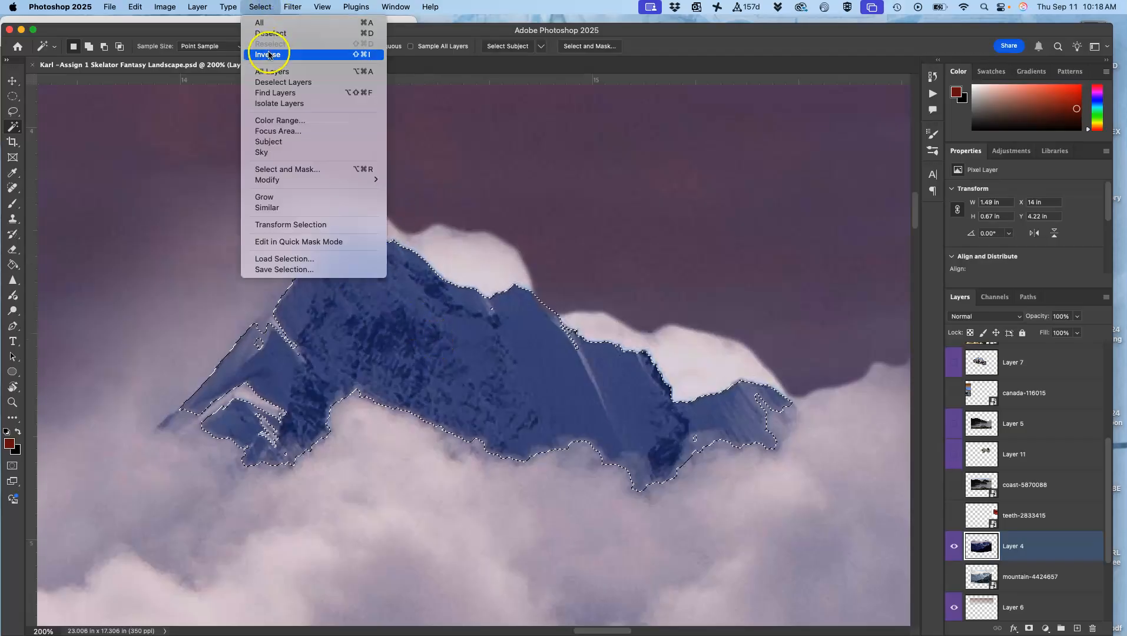
click(269, 55)
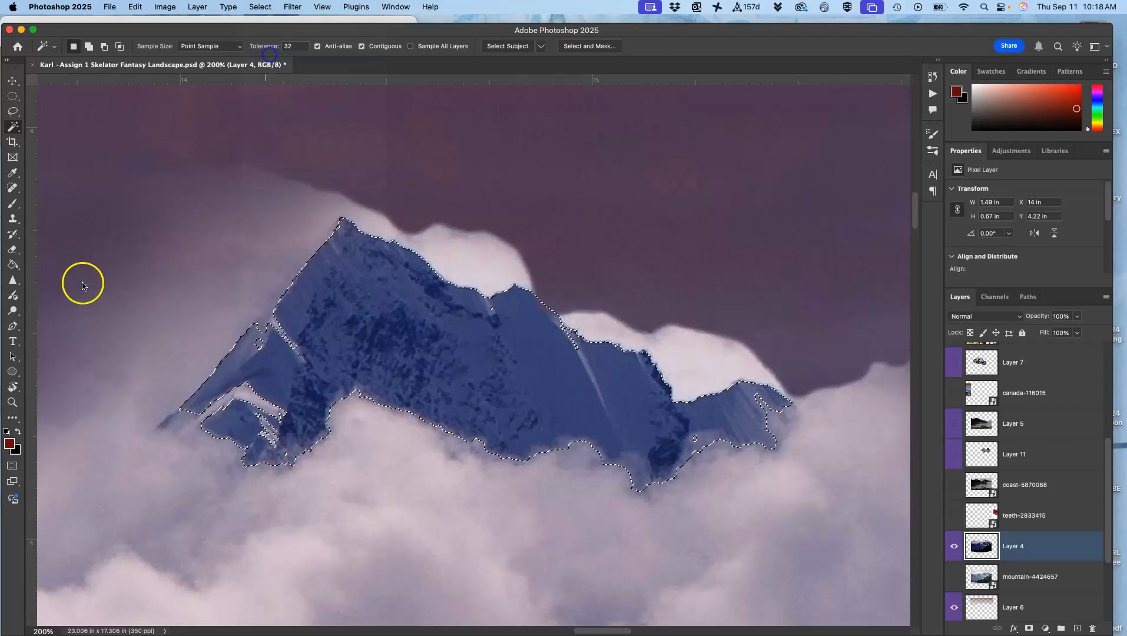
click(13, 250)
mouse_move(501, 220)
mouse_down()
mouse_move(174, 200)
mouse_move(781, 268)
mouse_move(745, 274)
mouse_move(508, 184)
mouse_move(240, 164)
mouse_move(231, 151)
mouse_move(516, 173)
mouse_move(535, 196)
mouse_move(504, 189)
mouse_up()
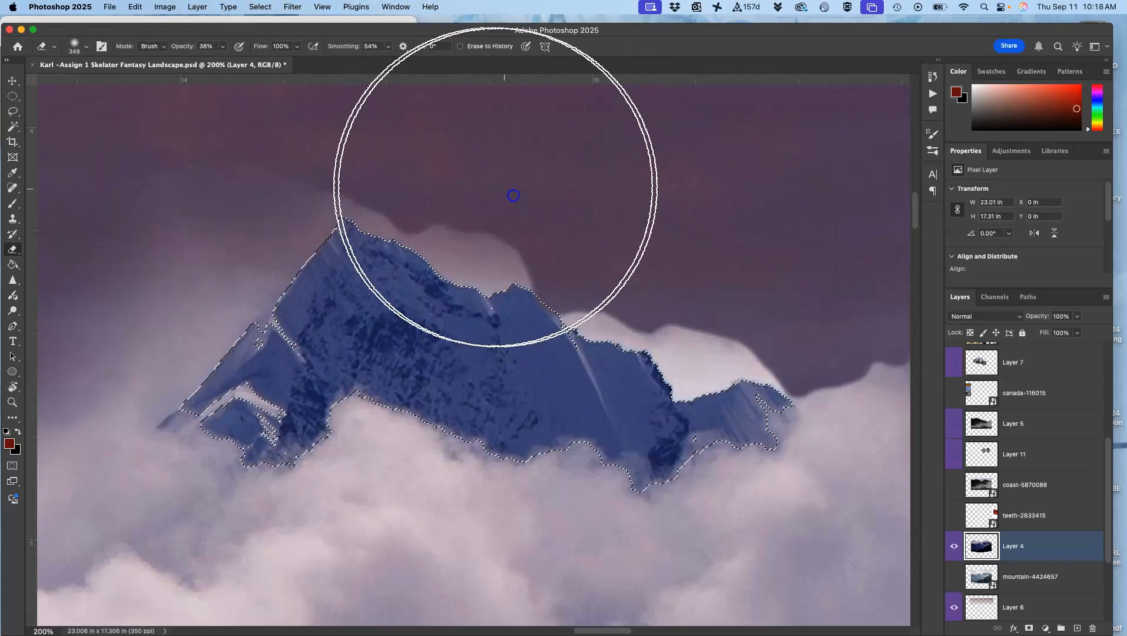
mouse_move(622, 267)
mouse_down()
mouse_move(727, 277)
mouse_move(745, 300)
mouse_up()
mouse_move(737, 288)
mouse_down()
mouse_move(707, 285)
mouse_move(705, 296)
mouse_move(761, 292)
mouse_move(608, 265)
mouse_move(625, 251)
mouse_move(647, 264)
mouse_move(810, 276)
mouse_move(557, 152)
mouse_move(496, 150)
mouse_move(330, 206)
mouse_move(547, 255)
mouse_up()
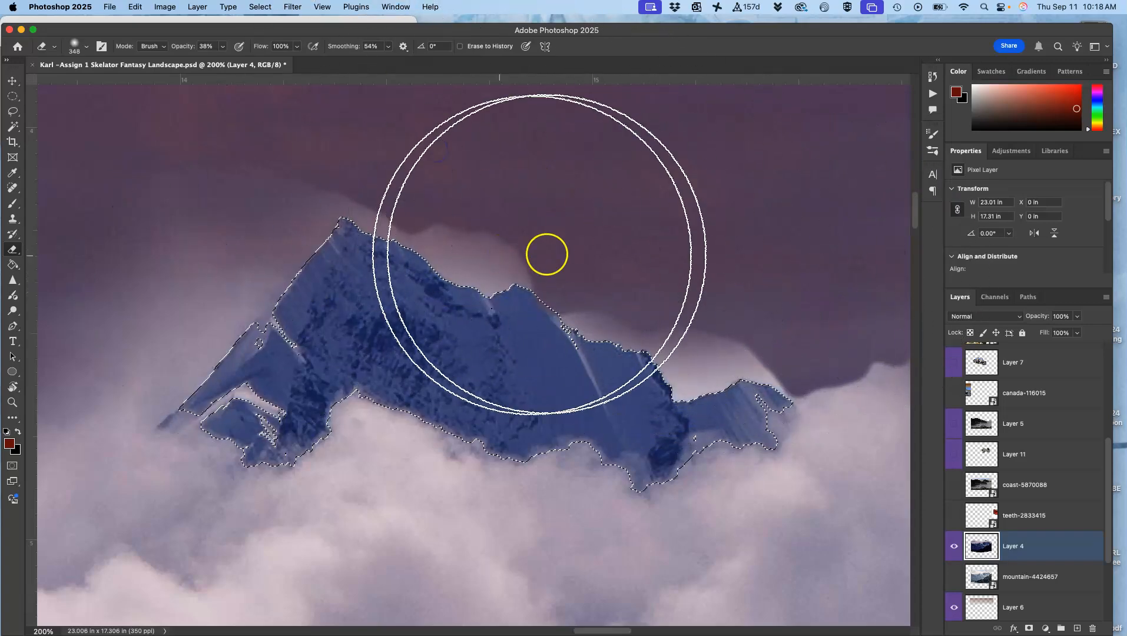
key(super+d)
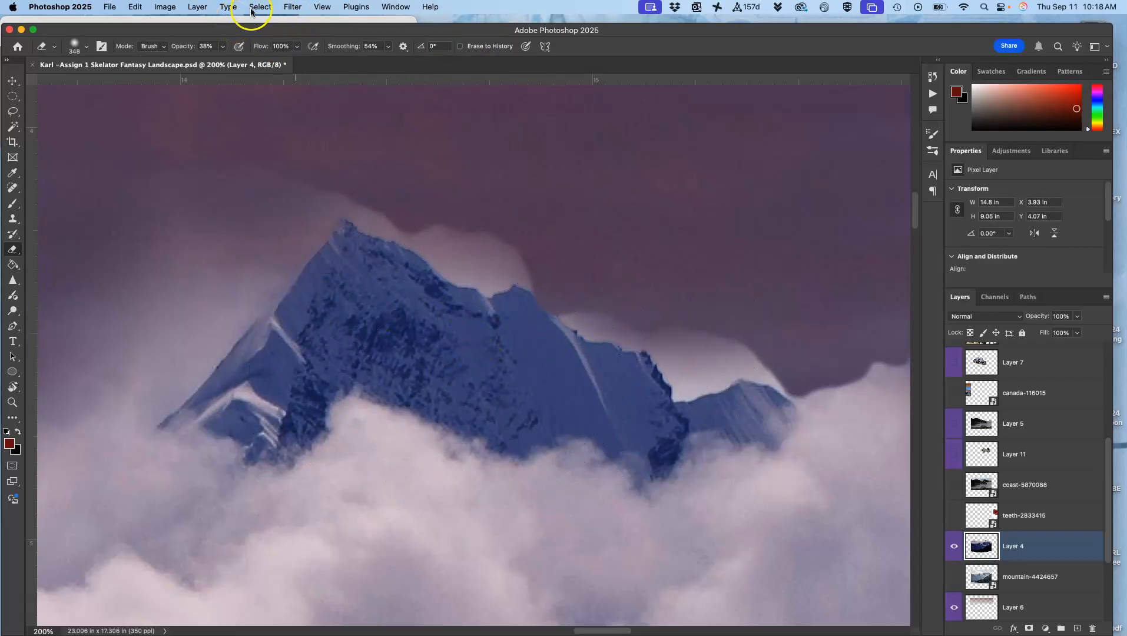
click(258, 7)
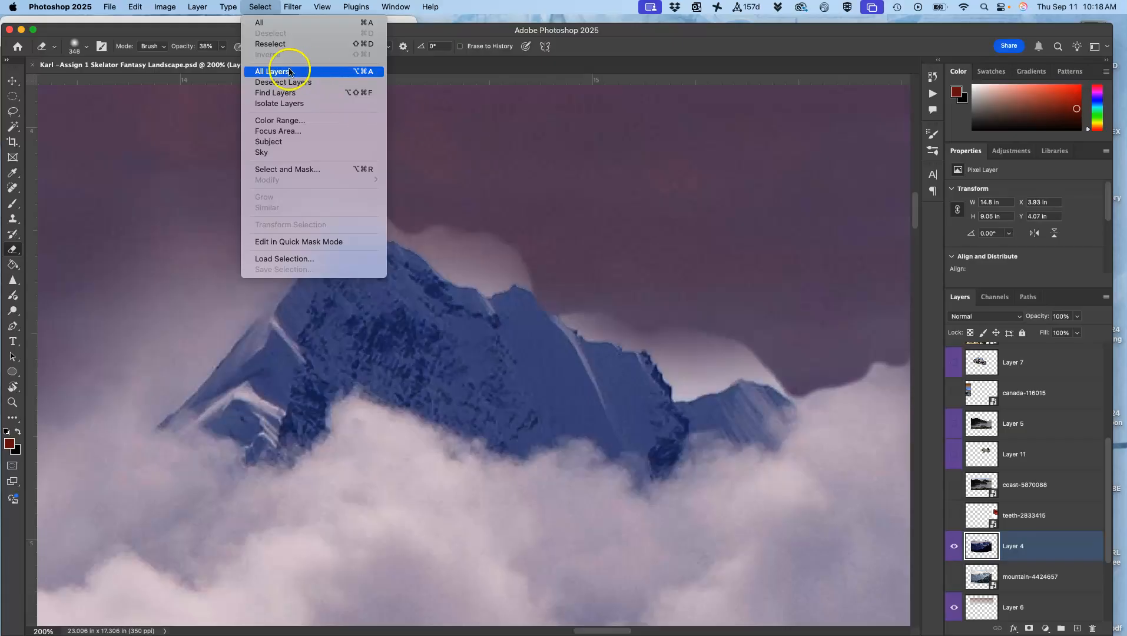
click(569, 166)
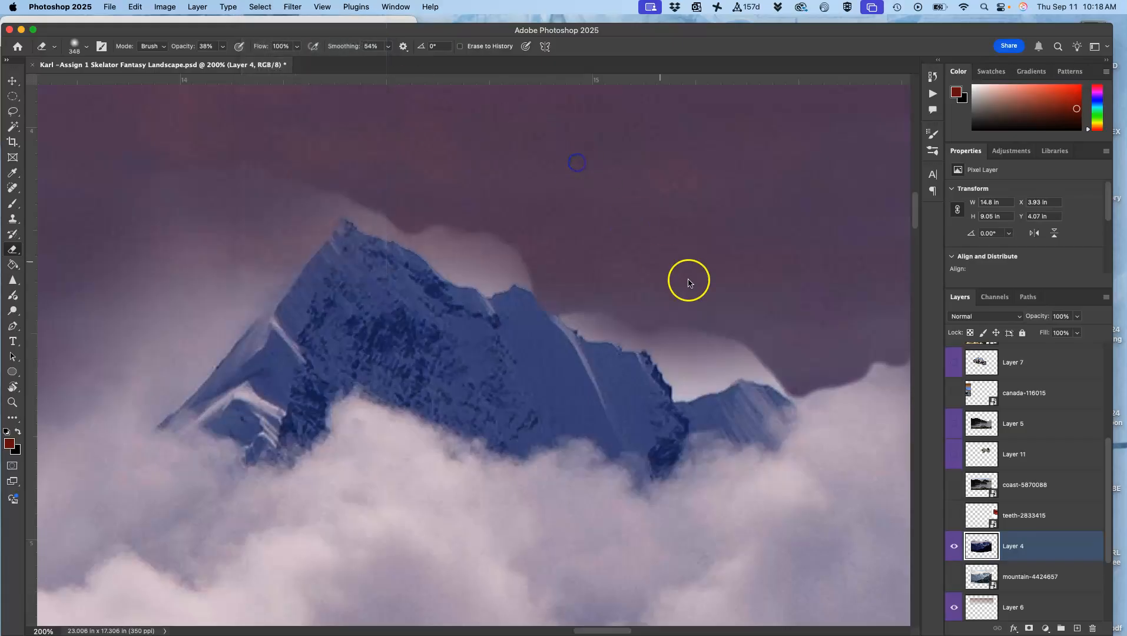
- Soften the upper edge of the cloud ridge from the main peak toward the mountain layer's right edge with the Eraser
key(super+minus)
key(super+minus)
key(super+minus)
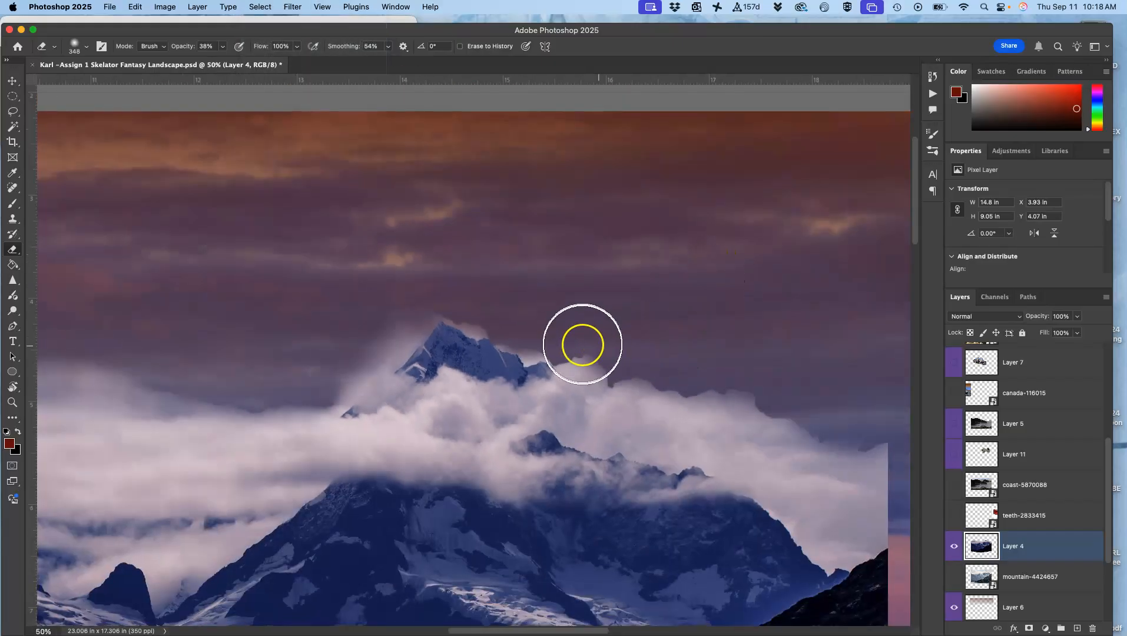
mouse_move(689, 381)
mouse_down()
mouse_move(777, 417)
mouse_move(740, 401)
mouse_move(882, 430)
mouse_up()
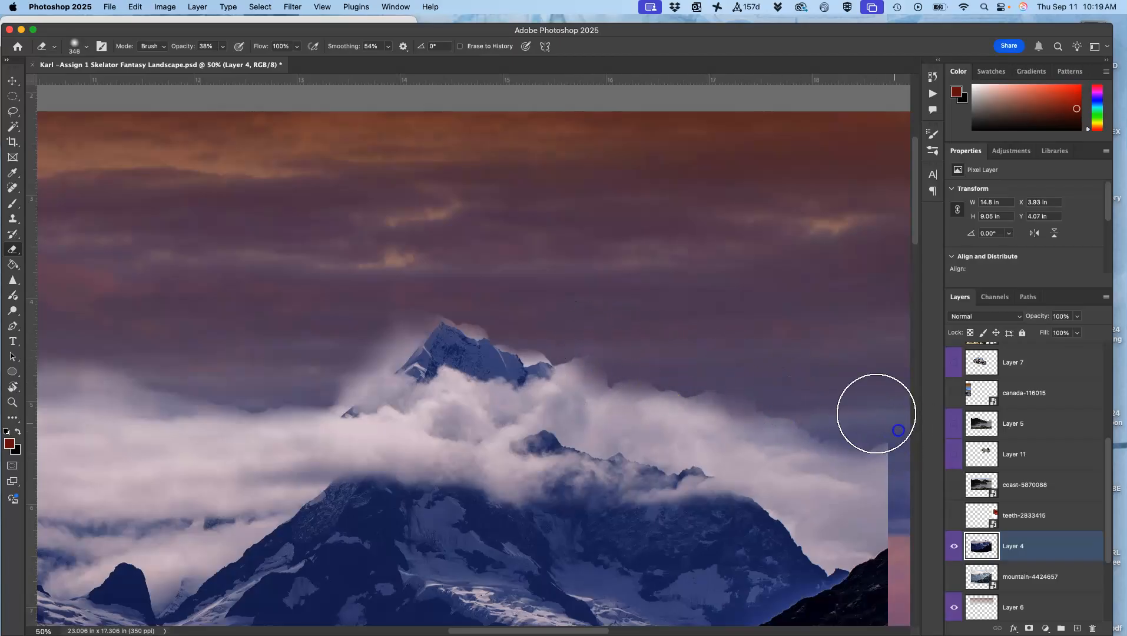
mouse_move(587, 331)
mouse_down()
mouse_move(568, 306)
mouse_move(451, 305)
mouse_up()
drag(601, 295, 599, 295)
- Try Layer 4 at 73% opacity over the sunset, and return it to 100%
key(super+equal)
key(super+equal)
key(super+equal)
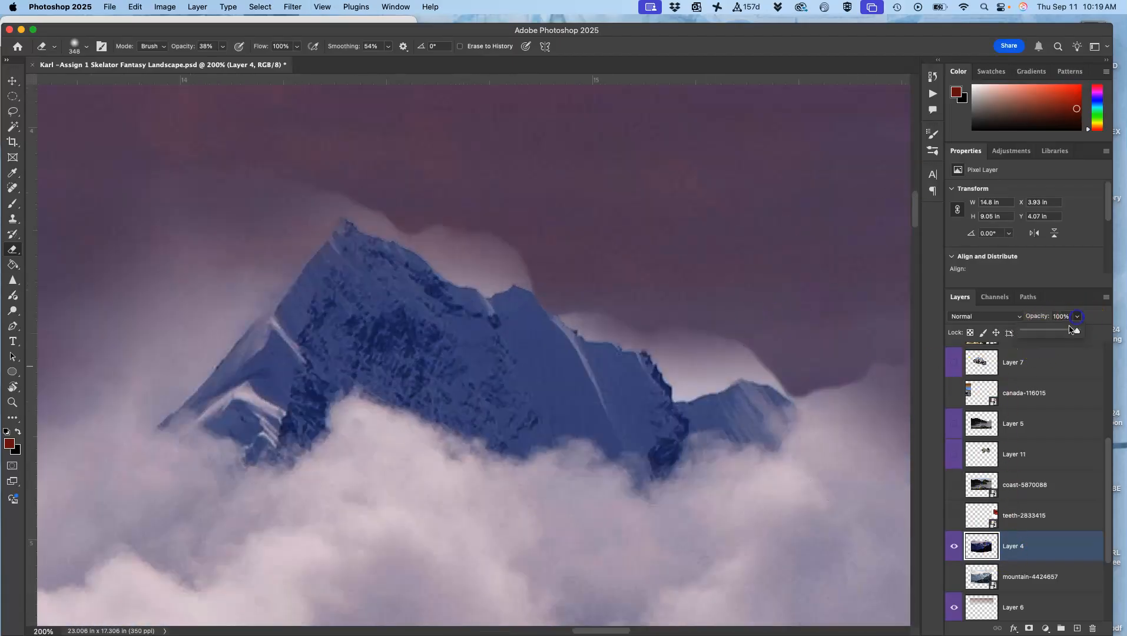
drag(1077, 330, 1067, 331)
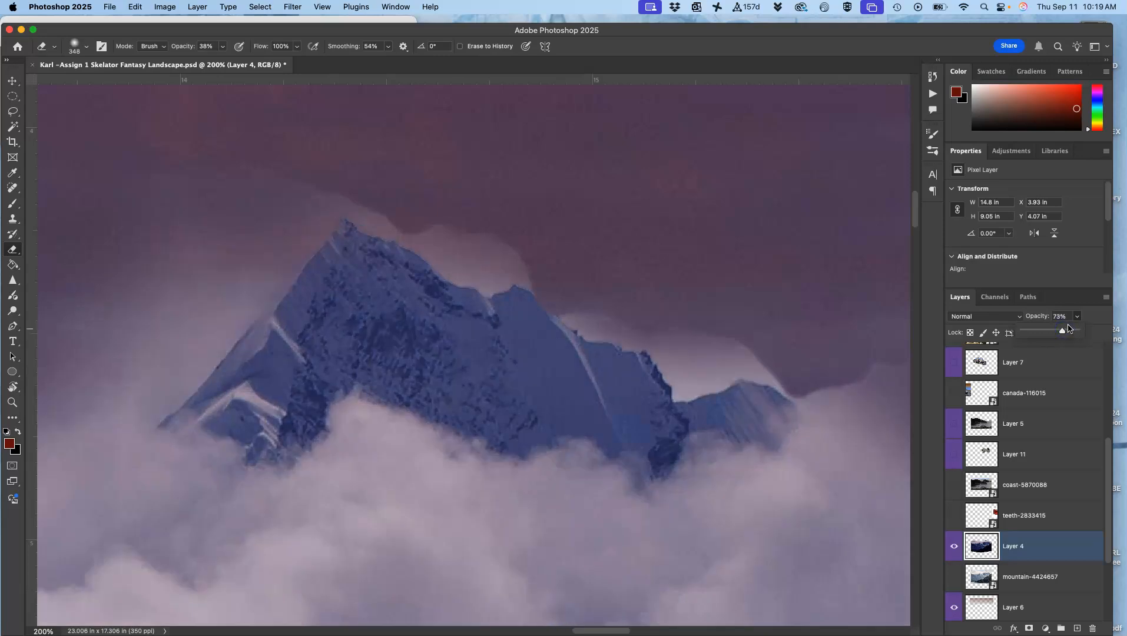
key(super+minus)
key(super+minus)
click(937, 341)
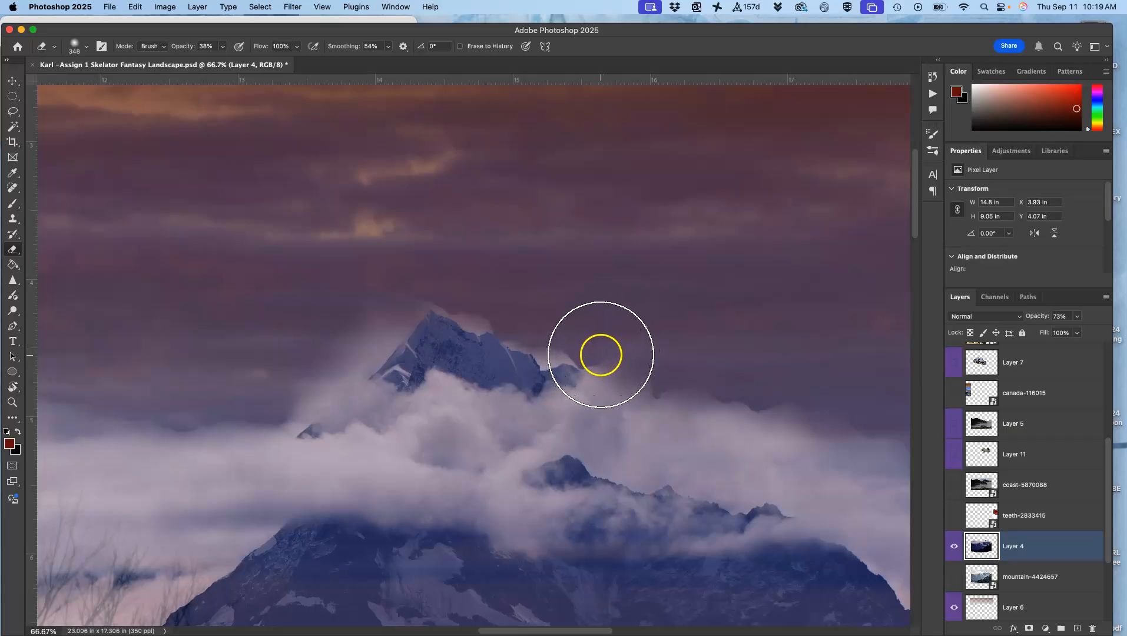
drag(604, 356, 647, 352)
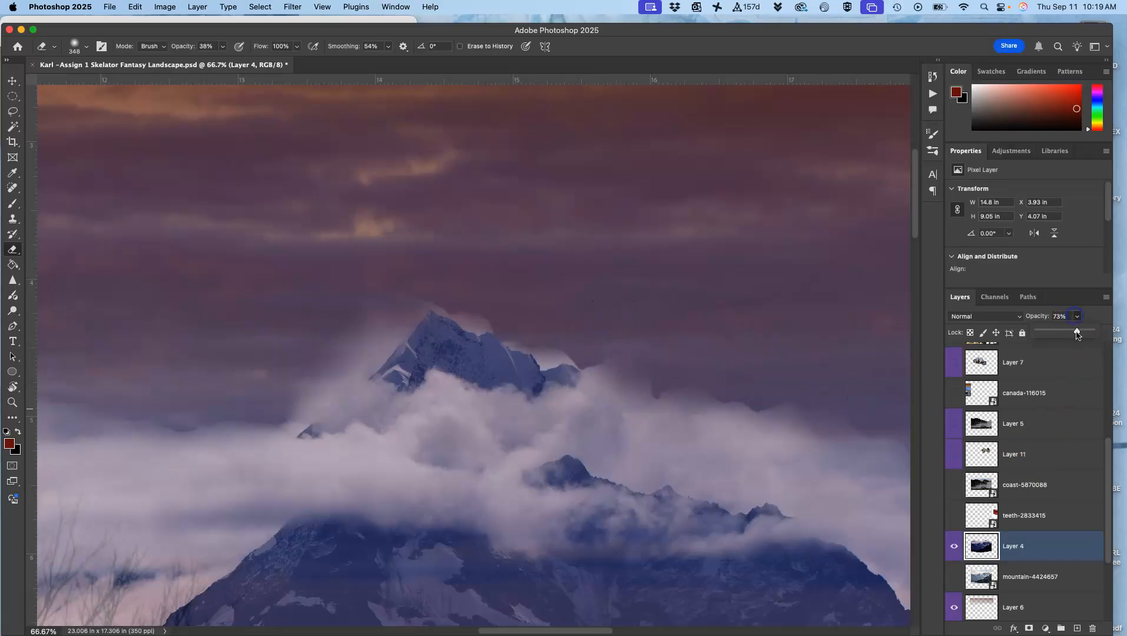
drag(1121, 333, 1118, 340)
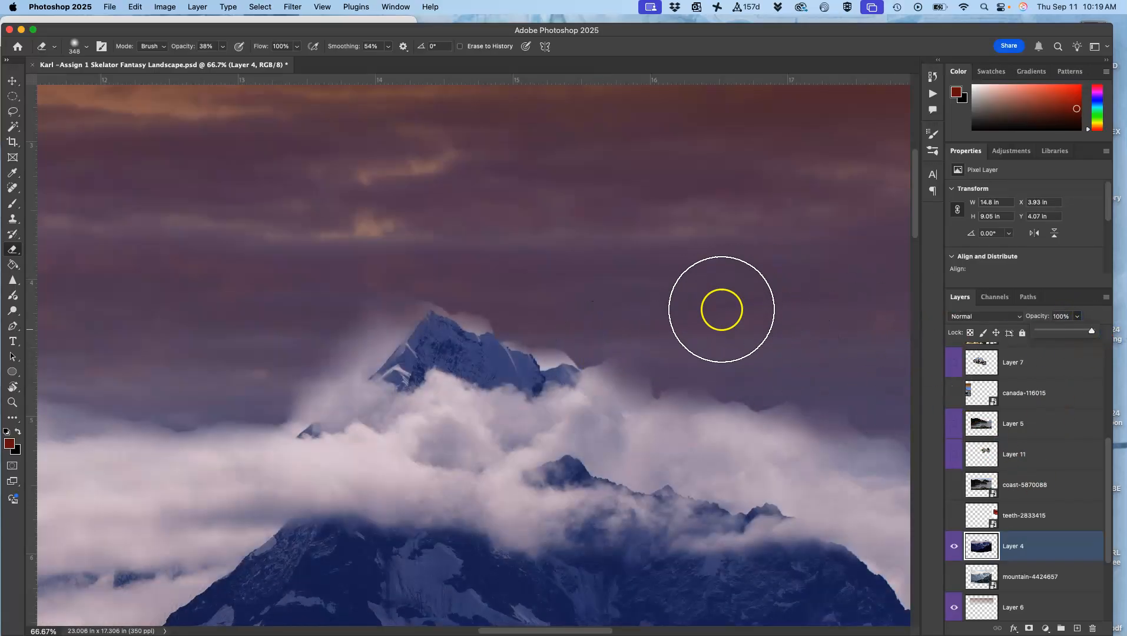
- Reduce the Eraser to 105 px and fade the pale cloud rim along the main peak's skyline
key(super+equal)
key(super+equal)
key(super+equal)
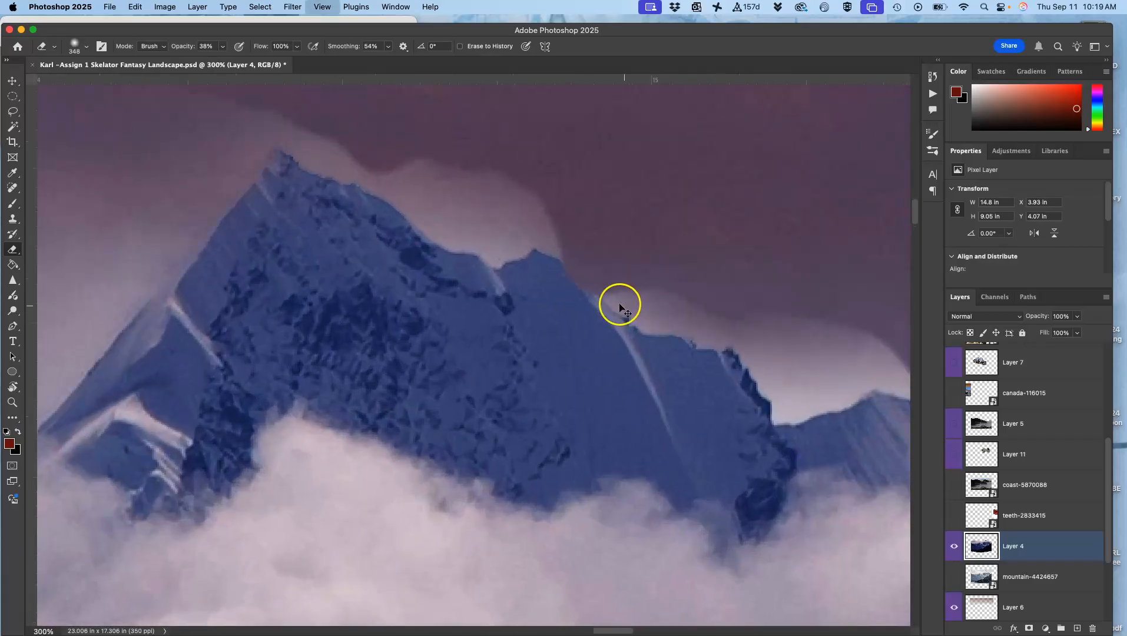
click(89, 46)
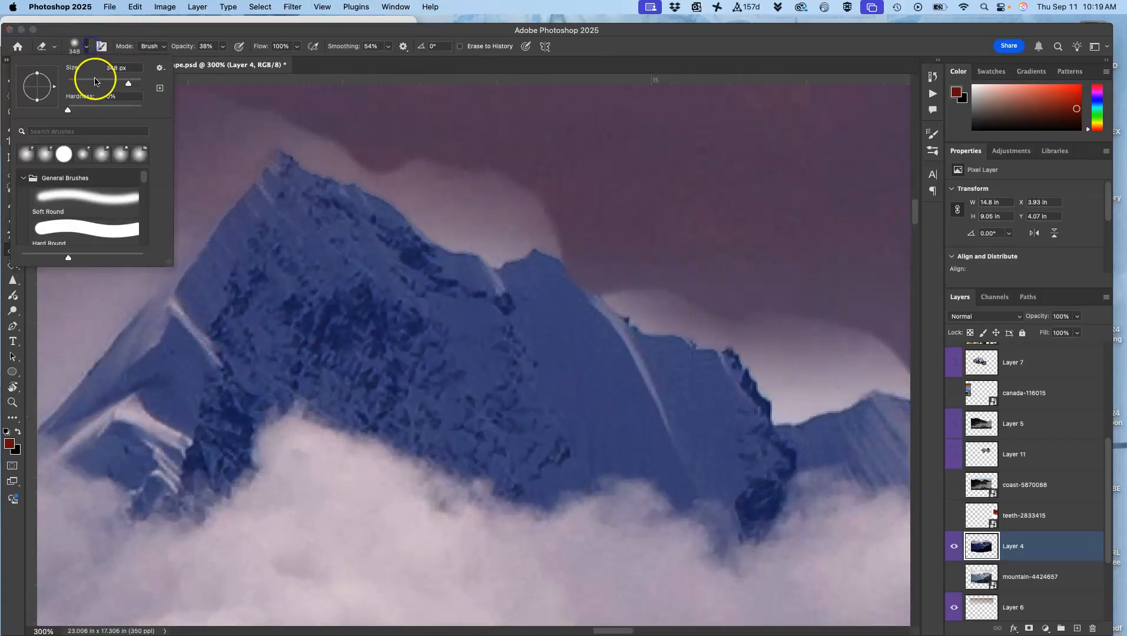
drag(106, 81, 106, 81)
click(448, 169)
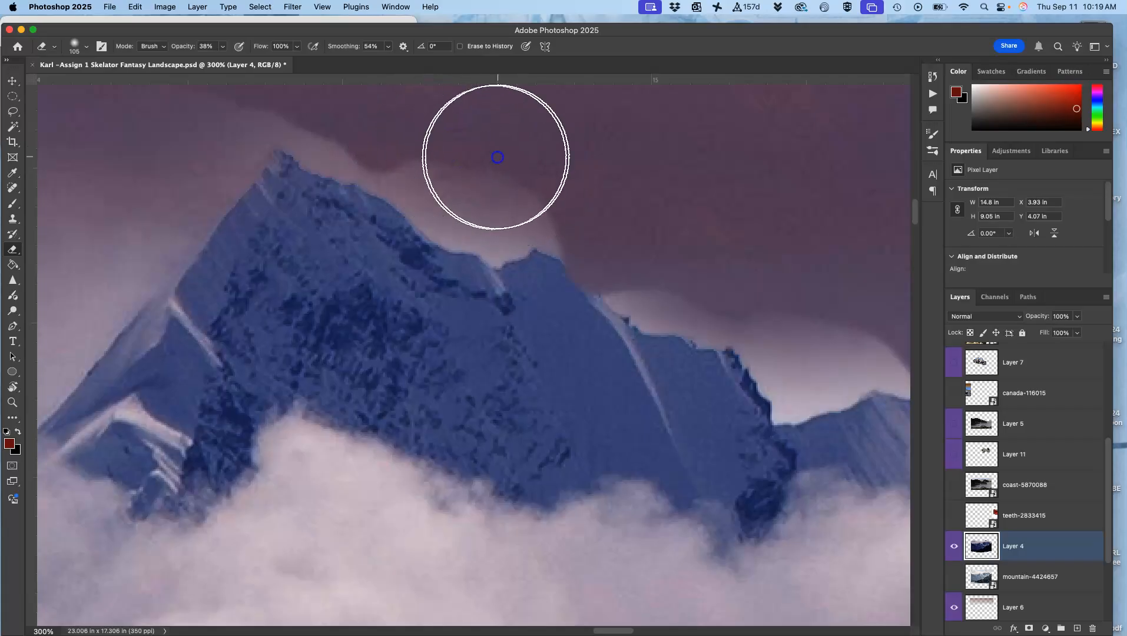
mouse_move(148, 153)
mouse_down()
mouse_move(454, 171)
mouse_move(611, 223)
mouse_move(692, 276)
mouse_move(675, 269)
mouse_move(872, 339)
mouse_up()
drag(758, 244, 652, 230)
drag(362, 171, 406, 184)
mouse_move(642, 297)
mouse_down()
mouse_move(767, 326)
mouse_move(806, 349)
mouse_move(821, 351)
mouse_move(816, 335)
mouse_move(833, 334)
mouse_move(798, 315)
mouse_move(591, 290)
mouse_up()
- Soften the cloud tops right of the main peak with the 105 px Eraser, working outward along the ridge
mouse_move(629, 315)
mouse_down()
mouse_move(591, 309)
mouse_move(677, 299)
mouse_move(673, 329)
mouse_move(845, 410)
mouse_up()
mouse_move(824, 365)
mouse_down()
mouse_move(735, 322)
mouse_move(560, 268)
mouse_up()
mouse_move(615, 356)
mouse_down()
mouse_move(735, 351)
mouse_move(689, 339)
mouse_move(584, 345)
mouse_move(566, 317)
mouse_move(724, 381)
mouse_up()
mouse_move(809, 363)
mouse_down()
mouse_move(802, 336)
mouse_move(433, 244)
mouse_up()
drag(584, 293, 480, 300)
mouse_move(649, 314)
mouse_down()
mouse_move(797, 343)
mouse_move(789, 348)
mouse_move(836, 344)
mouse_move(527, 315)
mouse_move(788, 320)
mouse_move(784, 303)
mouse_move(465, 297)
mouse_up()
mouse_move(602, 321)
mouse_down()
mouse_move(335, 318)
mouse_move(407, 317)
mouse_move(901, 425)
mouse_move(804, 454)
mouse_up()
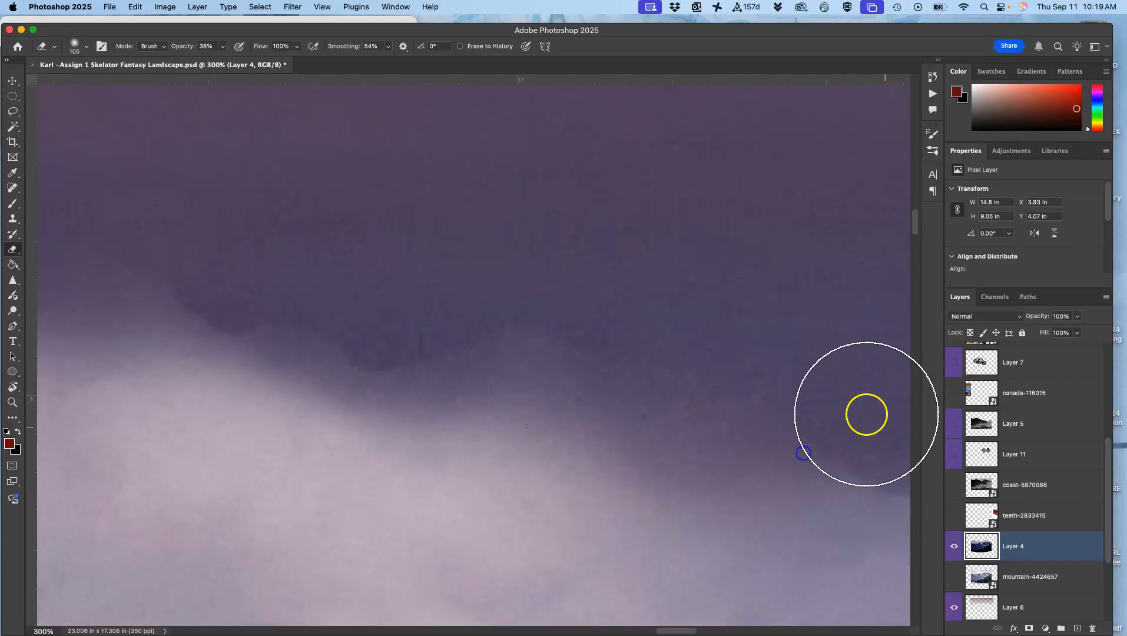
- Erase the cloud haze along the main peak's left slope to blend it into the sunset
scroll(781, 355, down, 5)
drag(591, 339, 808, 308)
drag(527, 268, 672, 252)
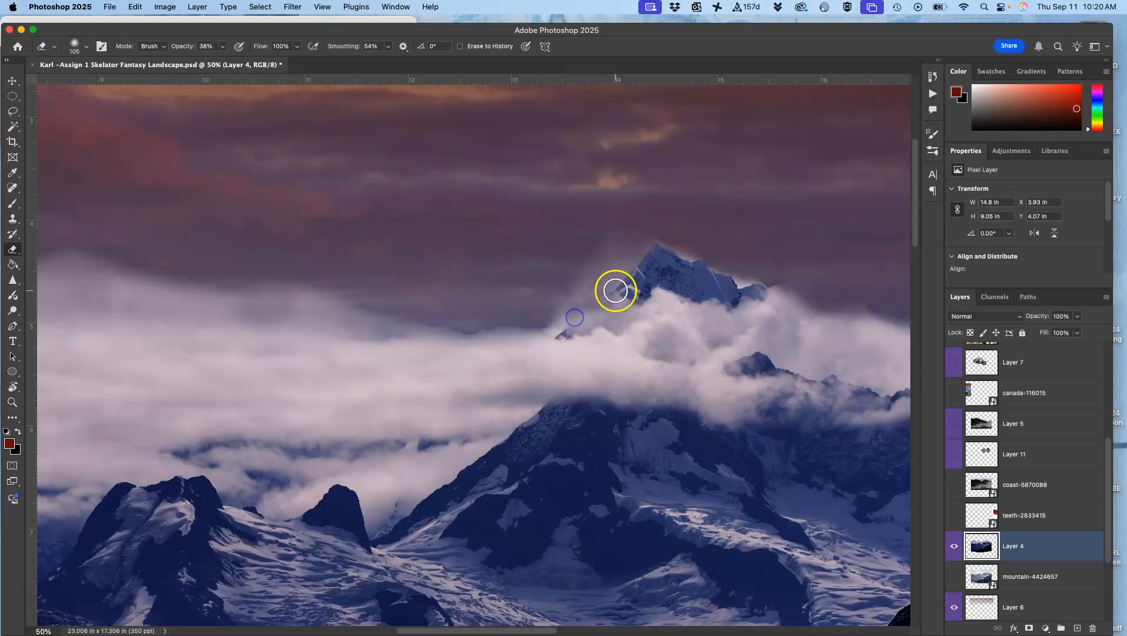
drag(608, 298, 562, 318)
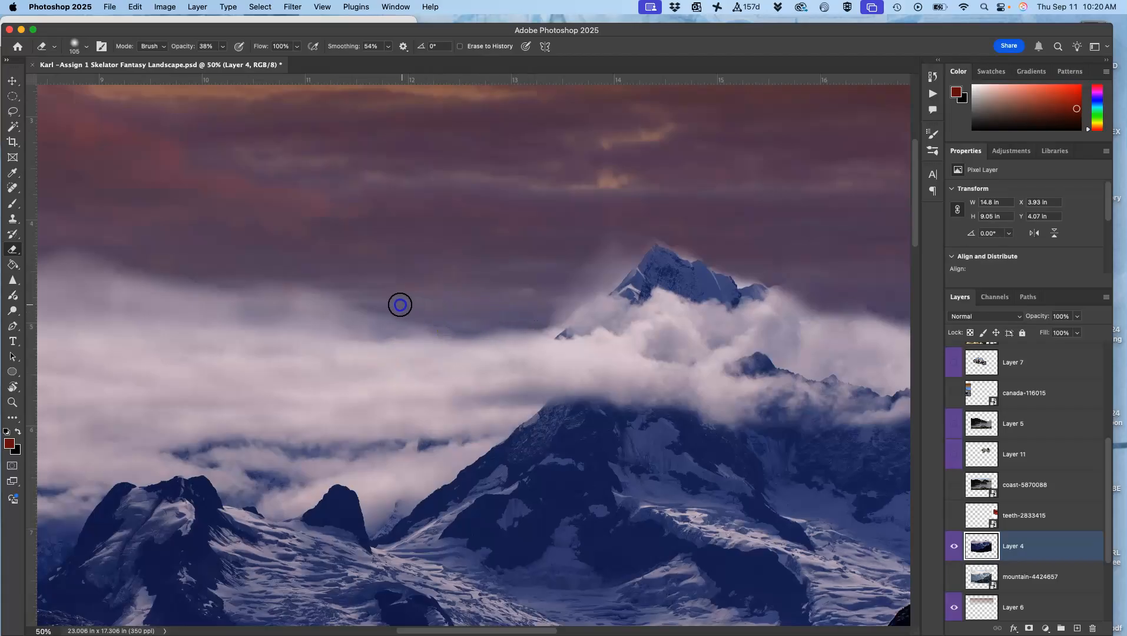
- Enlarge the Eraser to 252 px, try a 72% opacity stroke across the left cloud bank, and undo that stroke
click(88, 47)
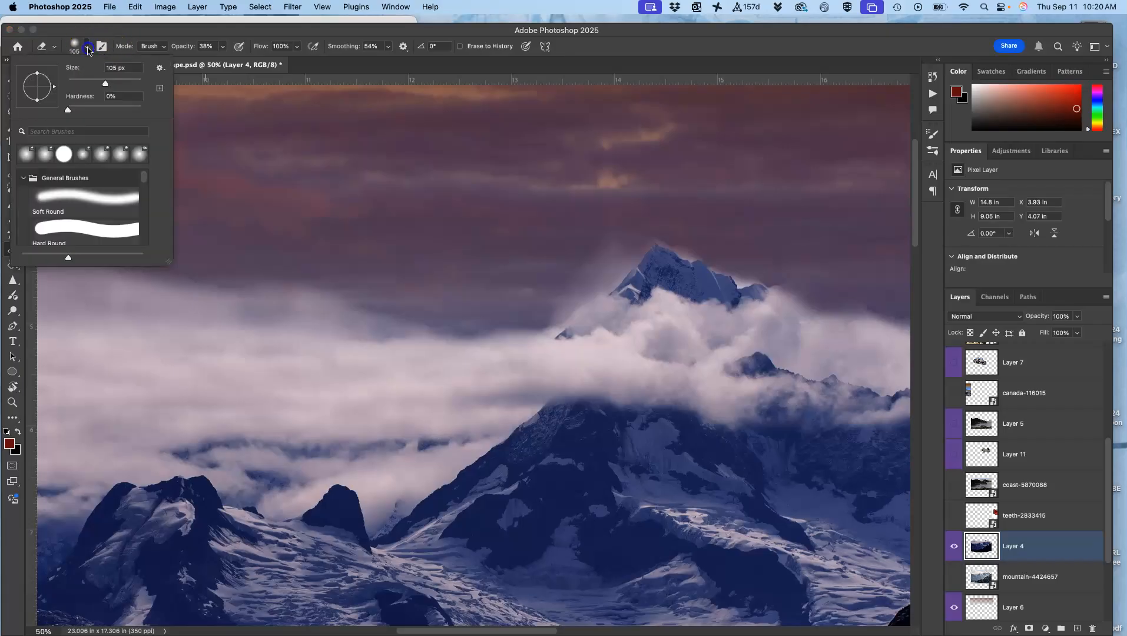
click(223, 48)
mouse_move(519, 329)
mouse_down()
mouse_move(418, 349)
mouse_move(63, 331)
mouse_up()
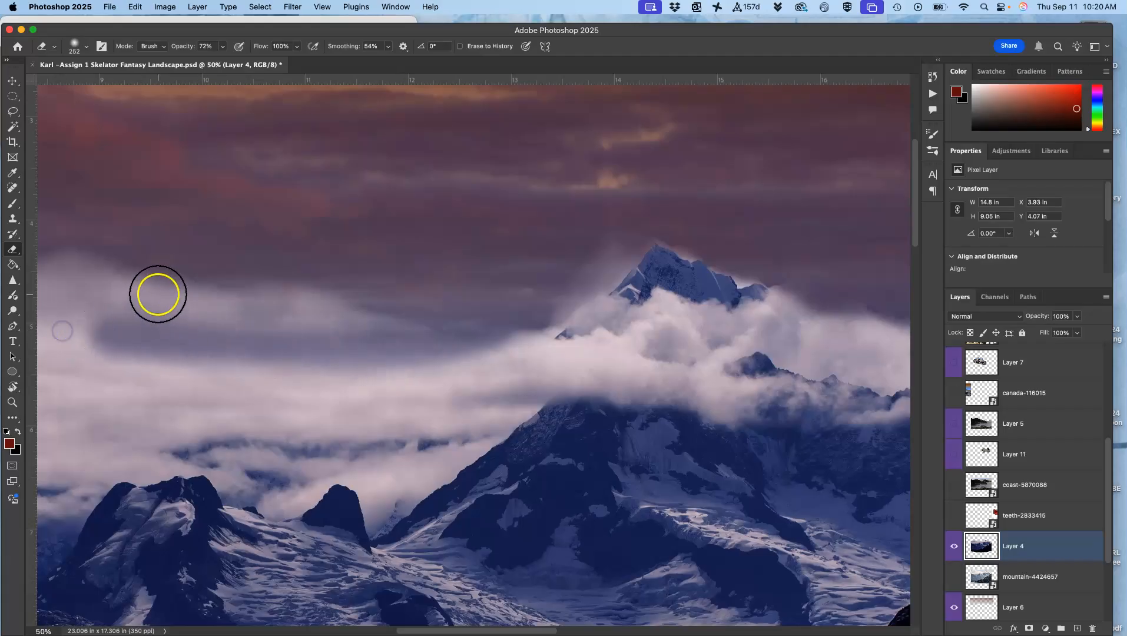
key(super+z)
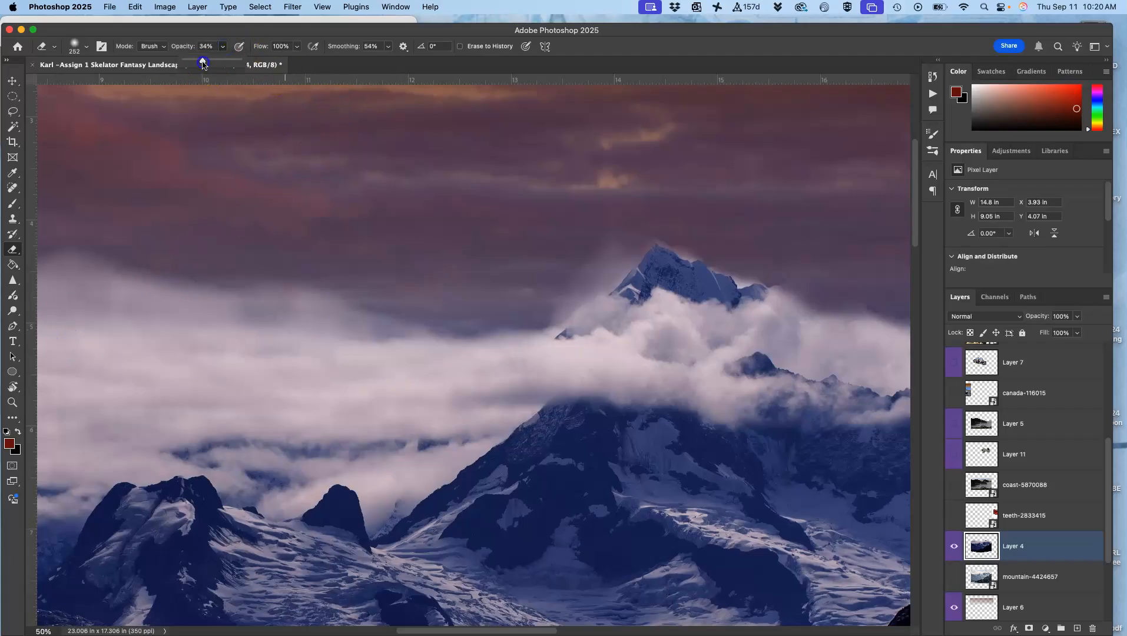
- Lower the Eraser opacity to 25% and gradually fade the upper edge of the cloud bank left of the peak
mouse_move(536, 296)
mouse_down()
mouse_move(471, 327)
mouse_move(141, 301)
mouse_up()
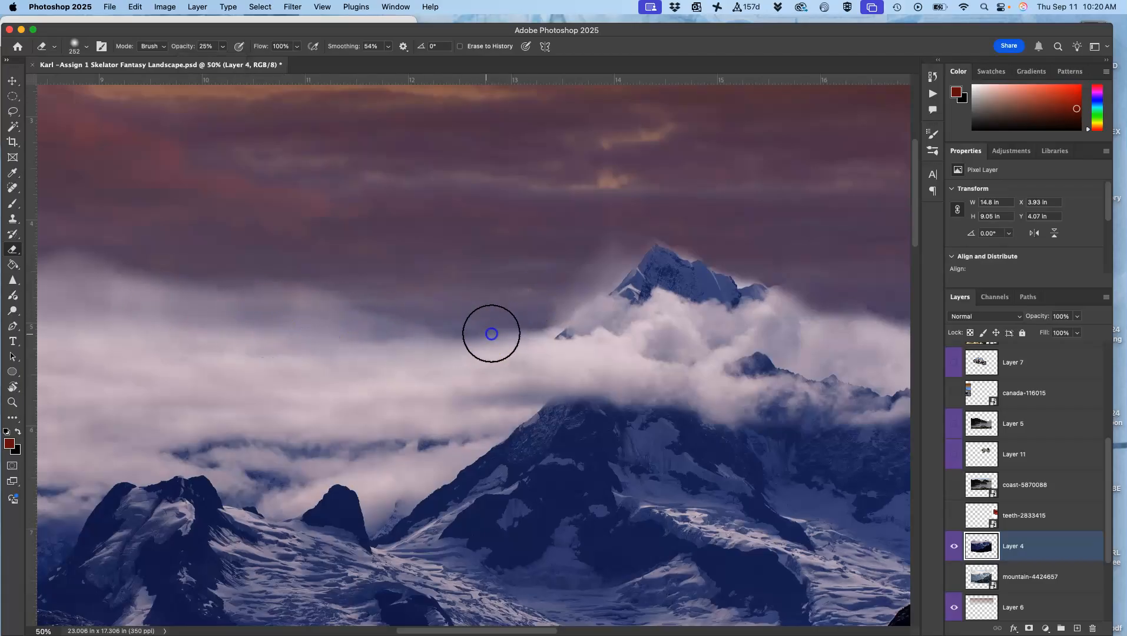
mouse_move(529, 328)
mouse_down()
mouse_move(616, 254)
mouse_move(430, 362)
mouse_up()
drag(223, 312, 35, 308)
drag(76, 269, 241, 305)
drag(85, 294, 378, 302)
key(c)
drag(448, 301, 719, 277)
drag(471, 271, 376, 260)
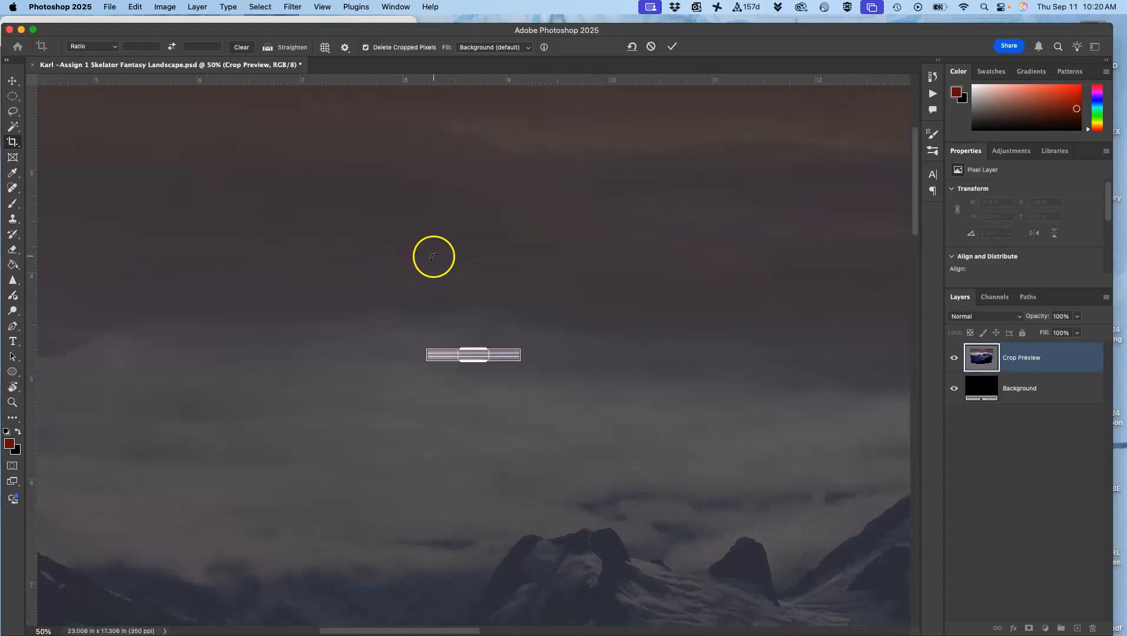
key(Escape)
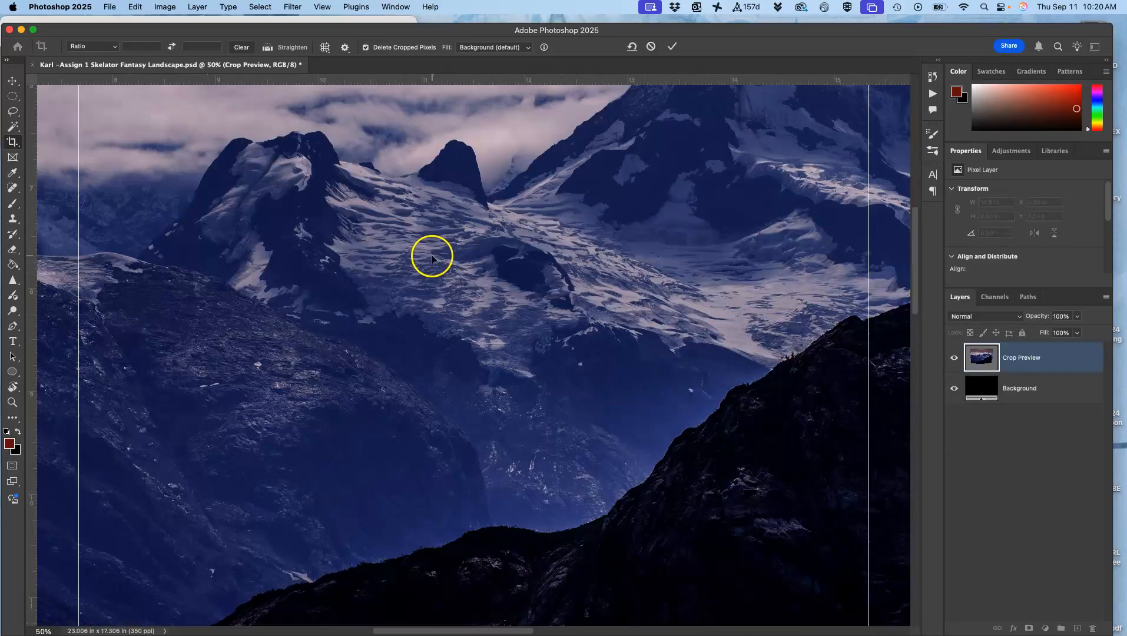
- Show the edit history, apply the full-canvas crop by switching to the Move tool, and bring Layer 4 into view in the layer list
click(931, 77)
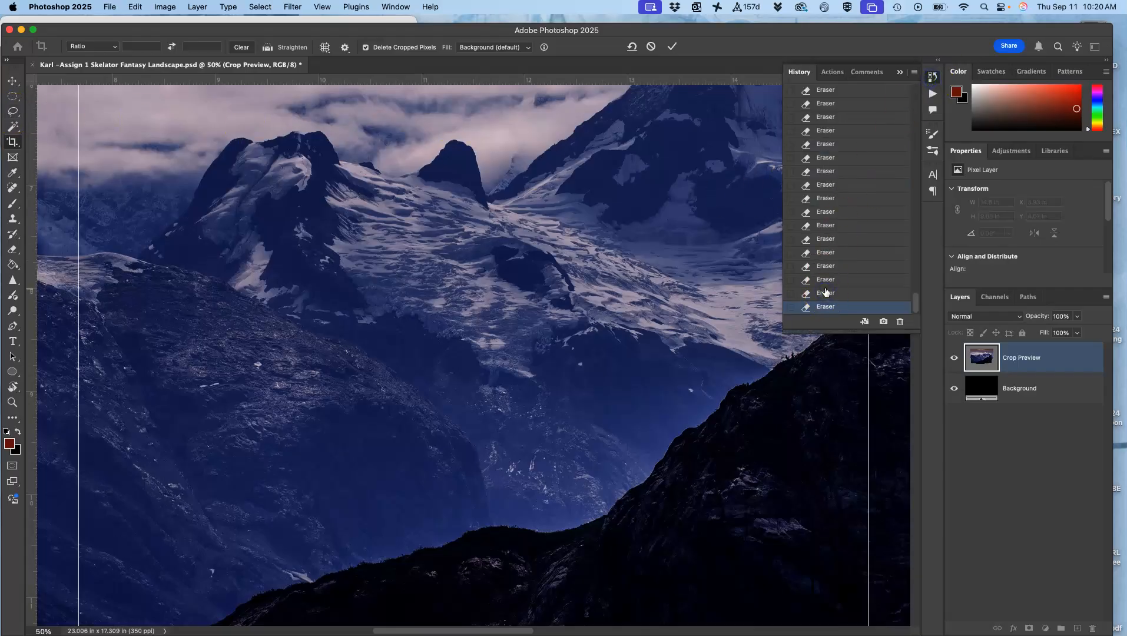
key(super+minus)
key(super+minus)
key(super+minus)
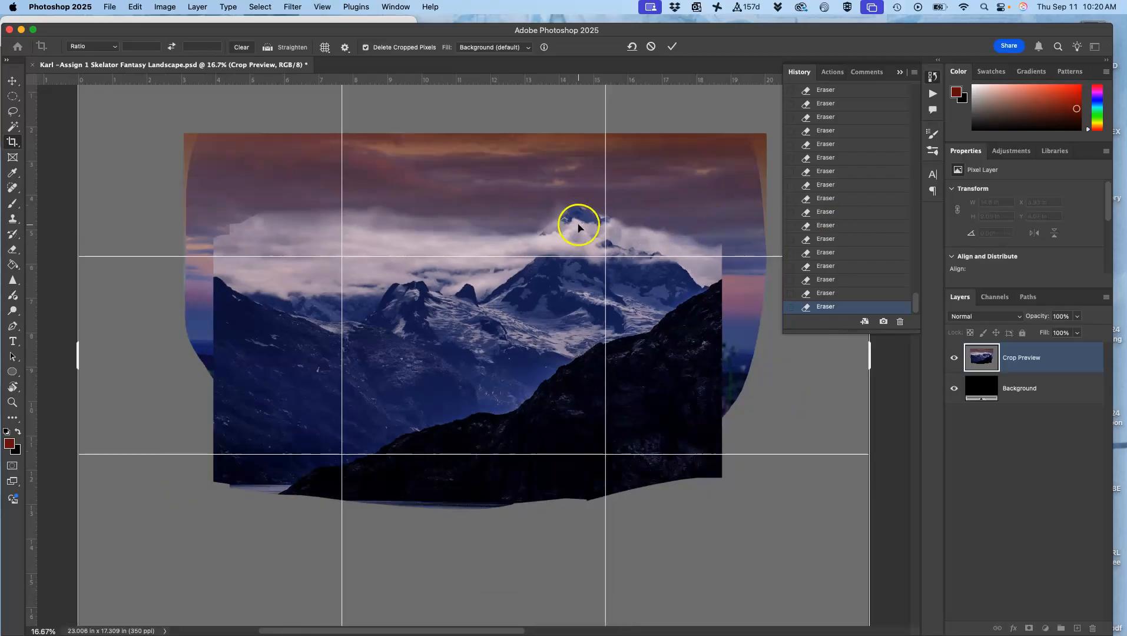
key(super+plus)
key(super+plus)
scroll(536, 309, up, 5)
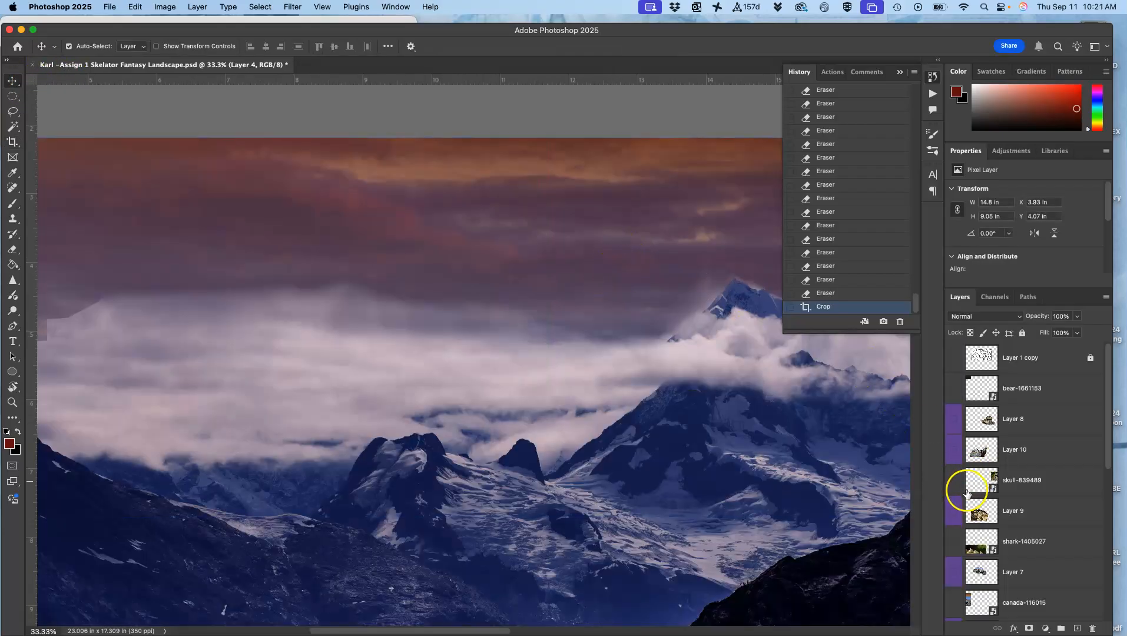
drag(1106, 392, 1101, 506)
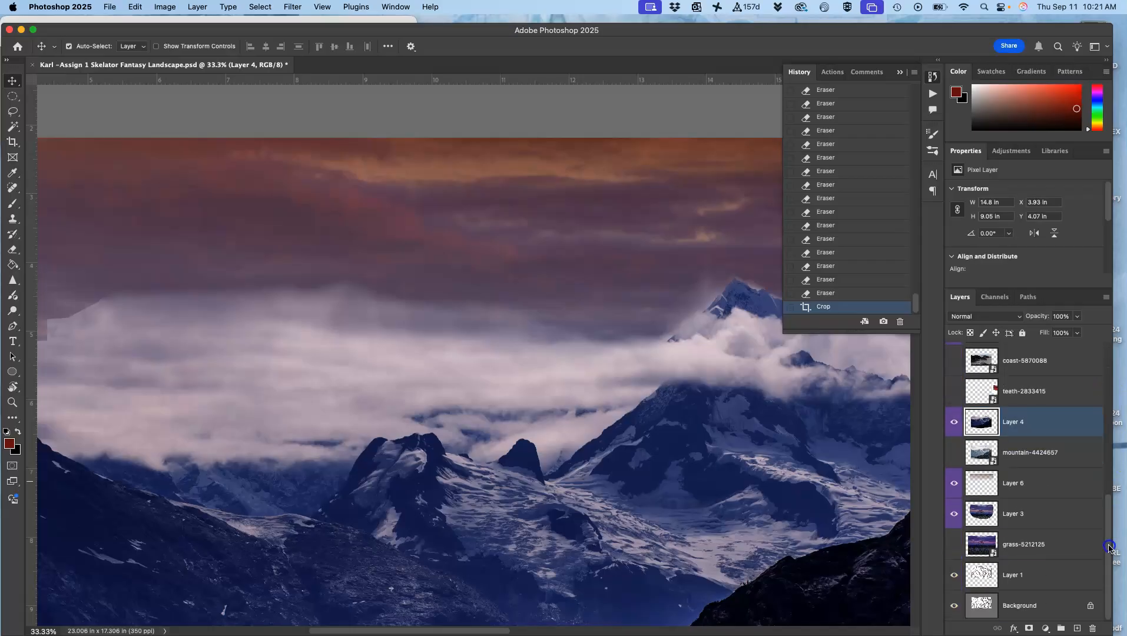
- Compare the original mountain-4424657 layer with the edited Layer 4 by swapping their visibility, ending with only Layer 4 shown
click(954, 453)
click(954, 422)
click(766, 412)
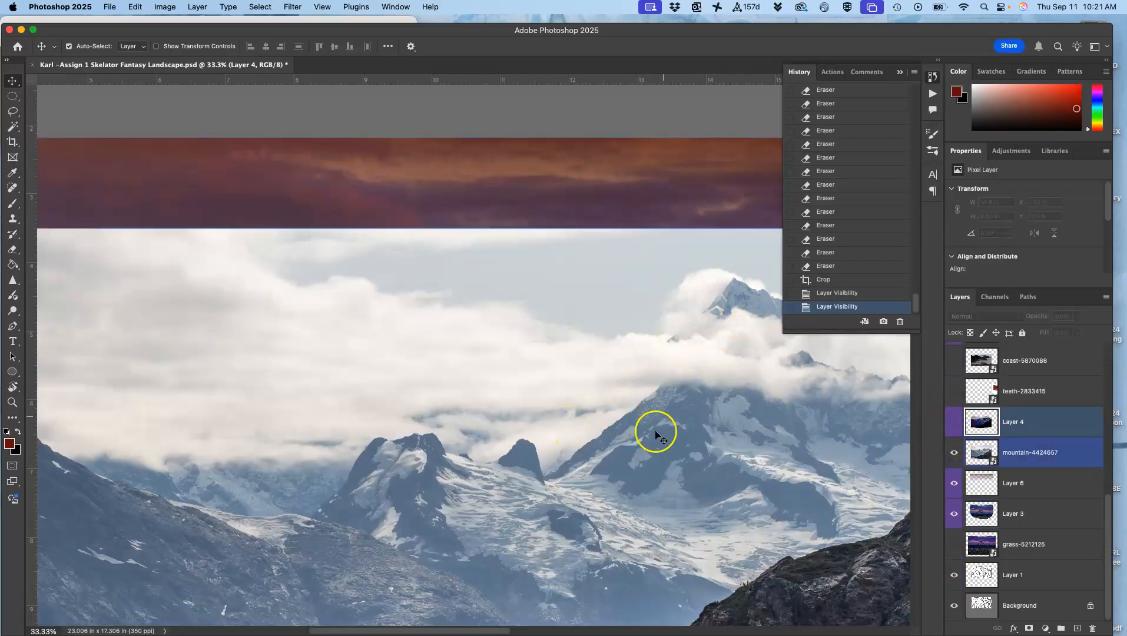
click(954, 453)
click(954, 422)
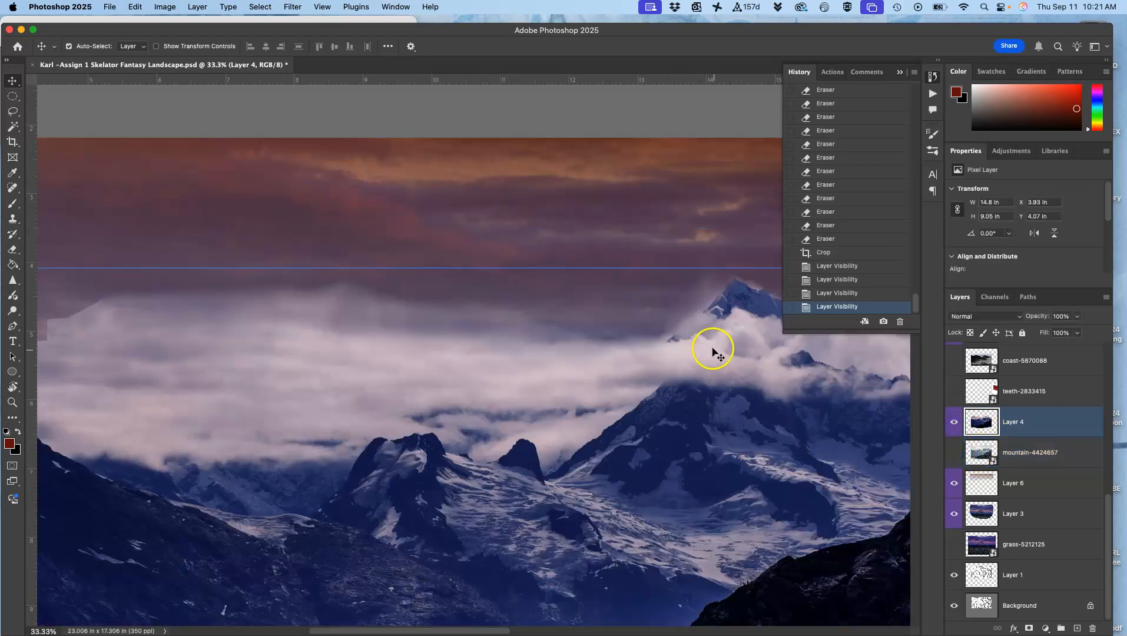
- Fade the upper edge of the cloud bank from the main peak to its far left corner with the 25% opacity Eraser
scroll(648, 342, up, 3)
scroll(648, 341, right, 3)
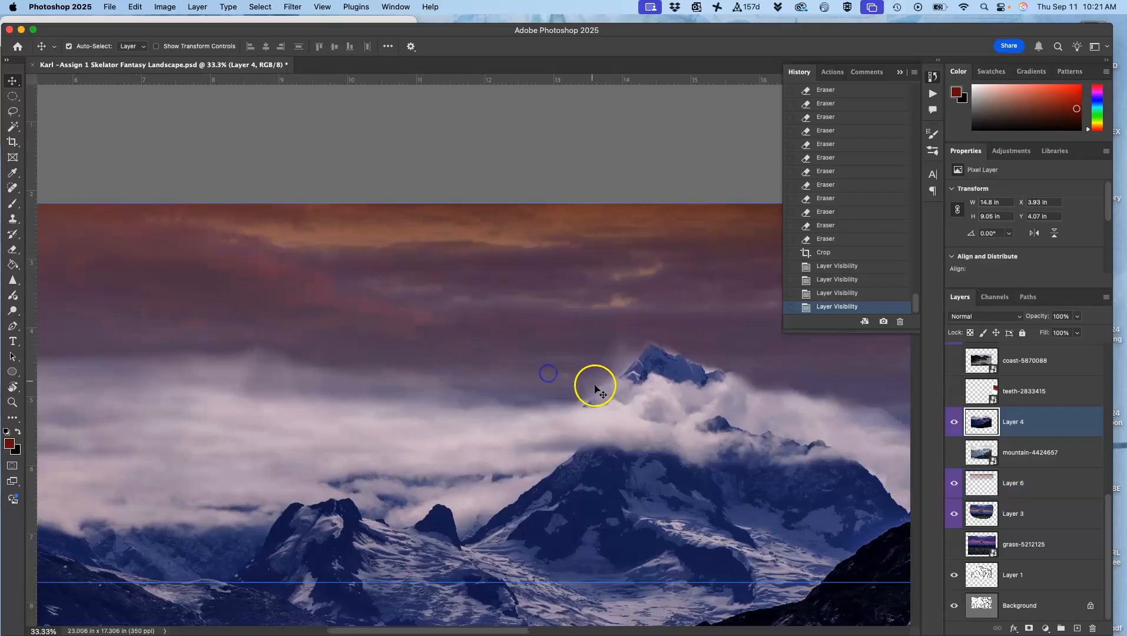
scroll(593, 360, left, 5)
scroll(594, 360, up, 1)
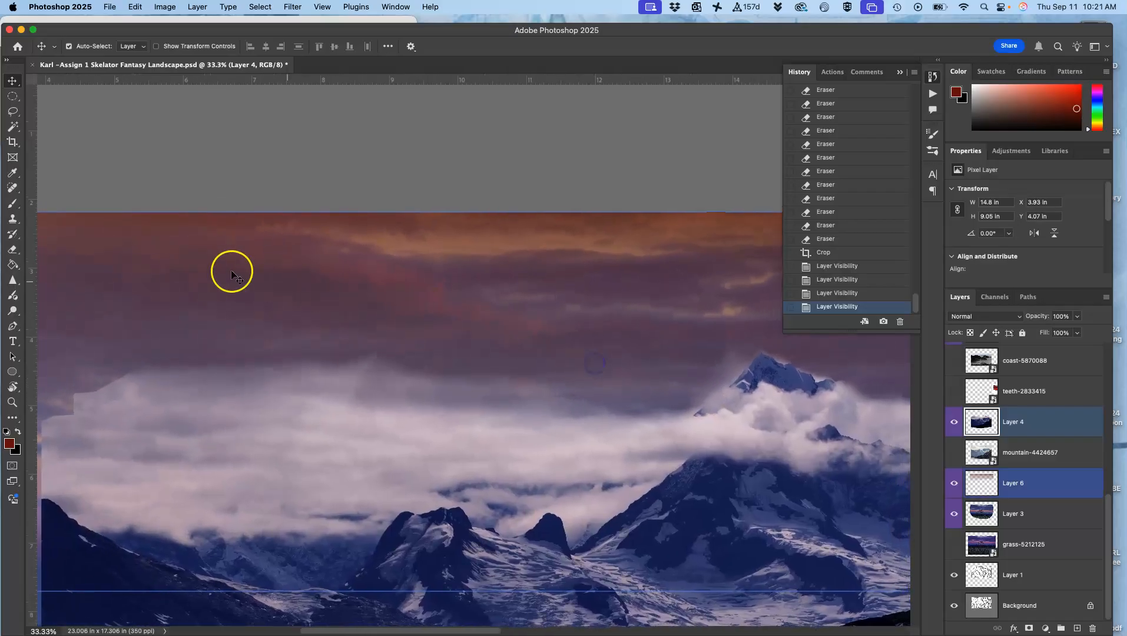
click(12, 251)
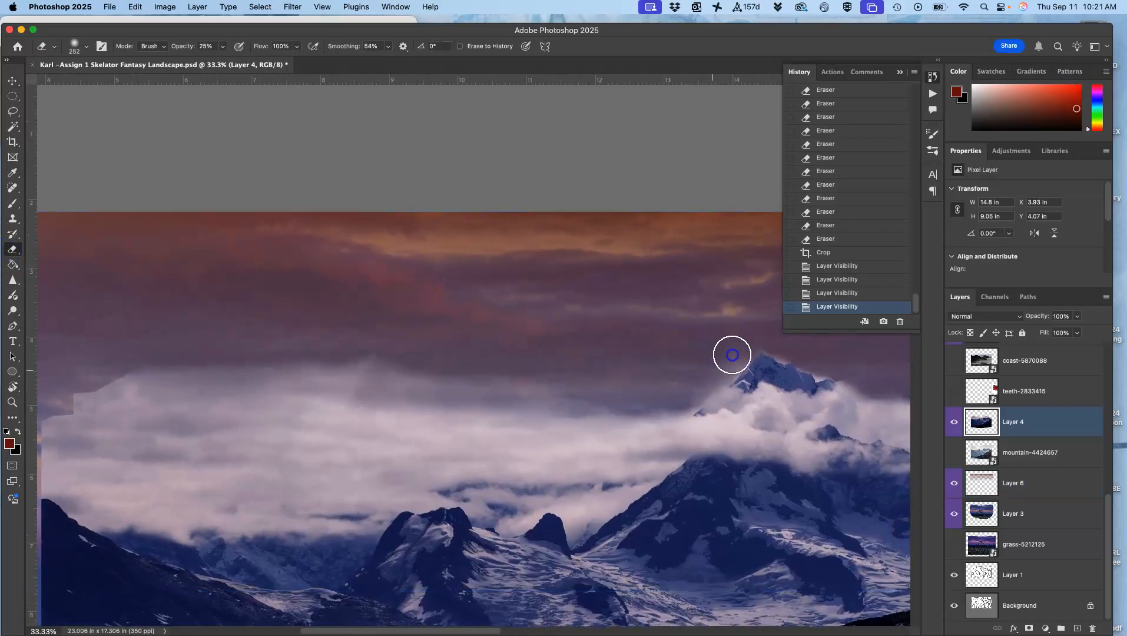
drag(734, 364, 693, 404)
mouse_move(403, 395)
mouse_down()
mouse_move(283, 377)
mouse_move(348, 363)
mouse_move(103, 387)
mouse_move(138, 378)
mouse_move(89, 387)
mouse_up()
mouse_move(89, 387)
mouse_down()
mouse_move(130, 366)
mouse_move(86, 384)
mouse_up()
mouse_move(86, 383)
mouse_down()
mouse_move(62, 404)
mouse_move(112, 383)
mouse_move(68, 401)
mouse_up()
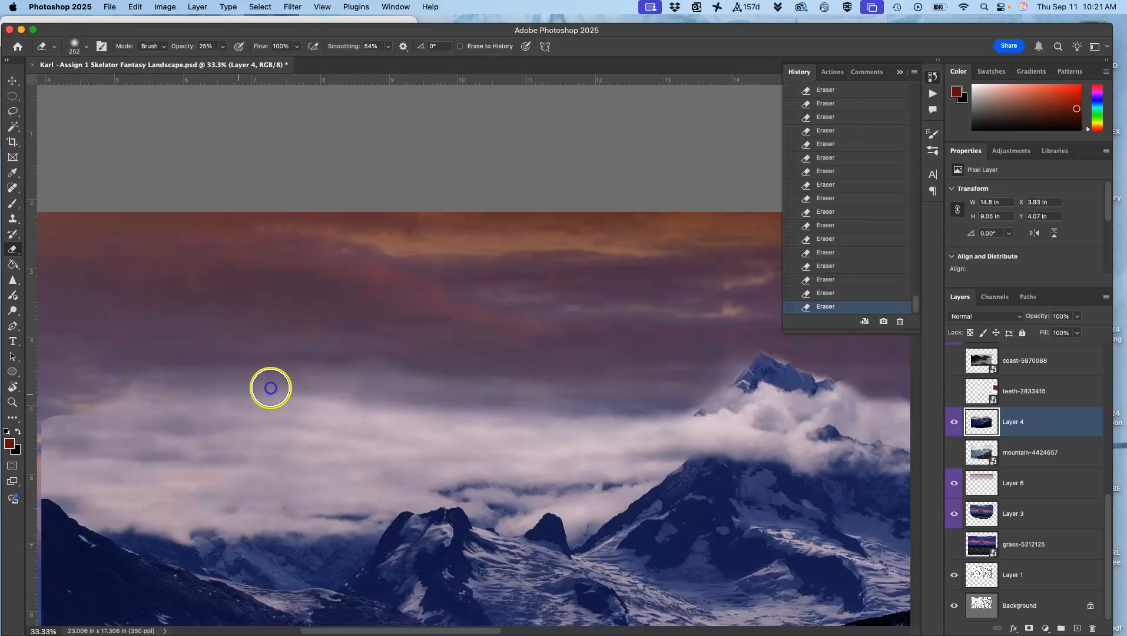
drag(331, 398, 682, 377)
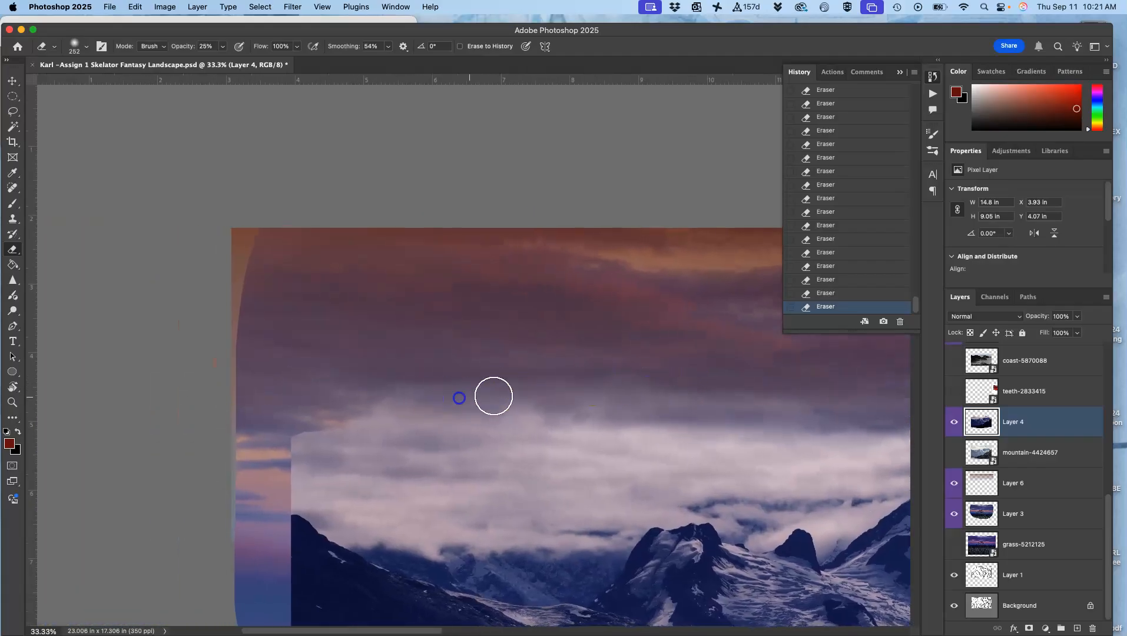
- Blend the upper left corner of the cloud bank into the sunset sky with more 25% opacity Eraser strokes
key(super+1)
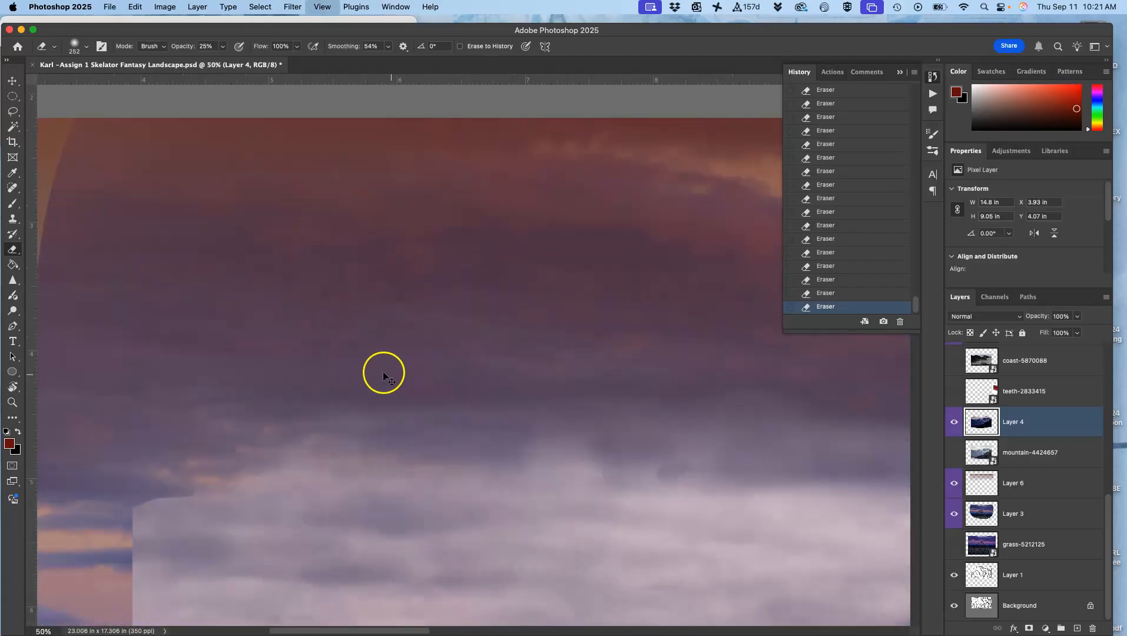
mouse_move(730, 490)
mouse_down()
mouse_move(817, 471)
mouse_move(817, 519)
mouse_move(864, 518)
mouse_up()
drag(609, 523, 245, 487)
drag(350, 443, 613, 314)
mouse_move(531, 337)
mouse_down()
mouse_move(428, 360)
mouse_move(277, 159)
mouse_move(241, 57)
mouse_move(196, 292)
mouse_move(184, 538)
mouse_move(194, 466)
mouse_move(186, 518)
mouse_move(170, 488)
mouse_move(187, 501)
mouse_move(196, 432)
mouse_move(214, 402)
mouse_move(196, 468)
mouse_move(224, 416)
mouse_move(173, 554)
mouse_move(198, 497)
mouse_move(186, 563)
mouse_move(289, 452)
mouse_move(380, 428)
mouse_move(369, 408)
mouse_move(349, 405)
mouse_move(435, 176)
mouse_up()
drag(349, 395, 400, 282)
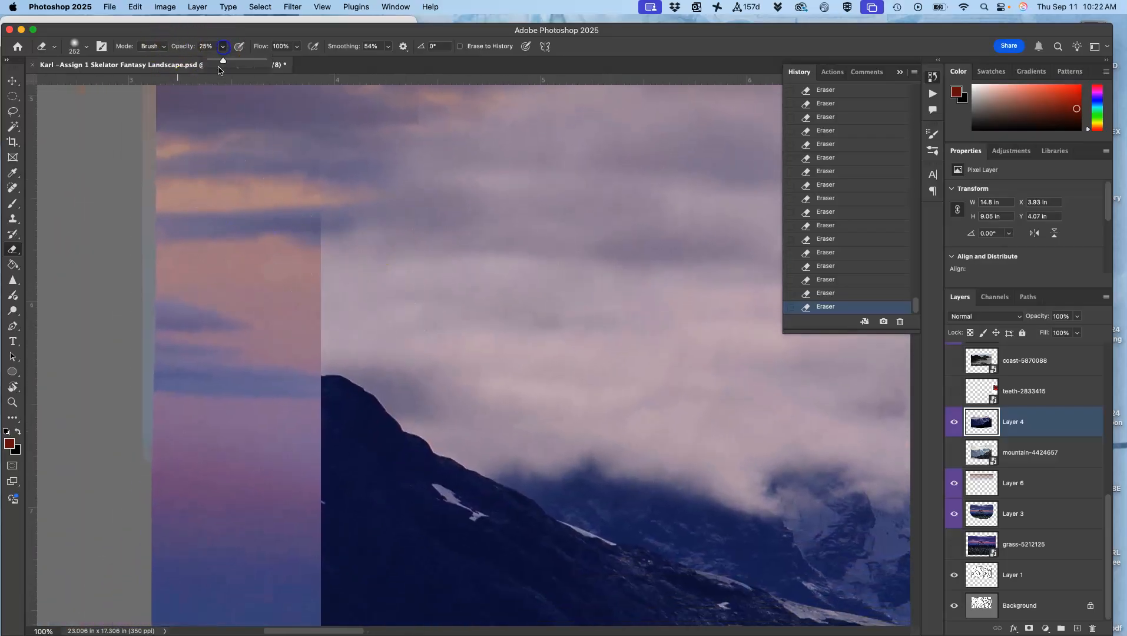
- Set the Eraser opacity to 100% and erase the hard vertical left edge of the mountain layer, including its dark slope
mouse_move(319, 164)
mouse_down()
mouse_move(305, 354)
mouse_move(266, 530)
mouse_move(268, 493)
mouse_up()
drag(281, 309, 280, 548)
drag(280, 453, 289, 272)
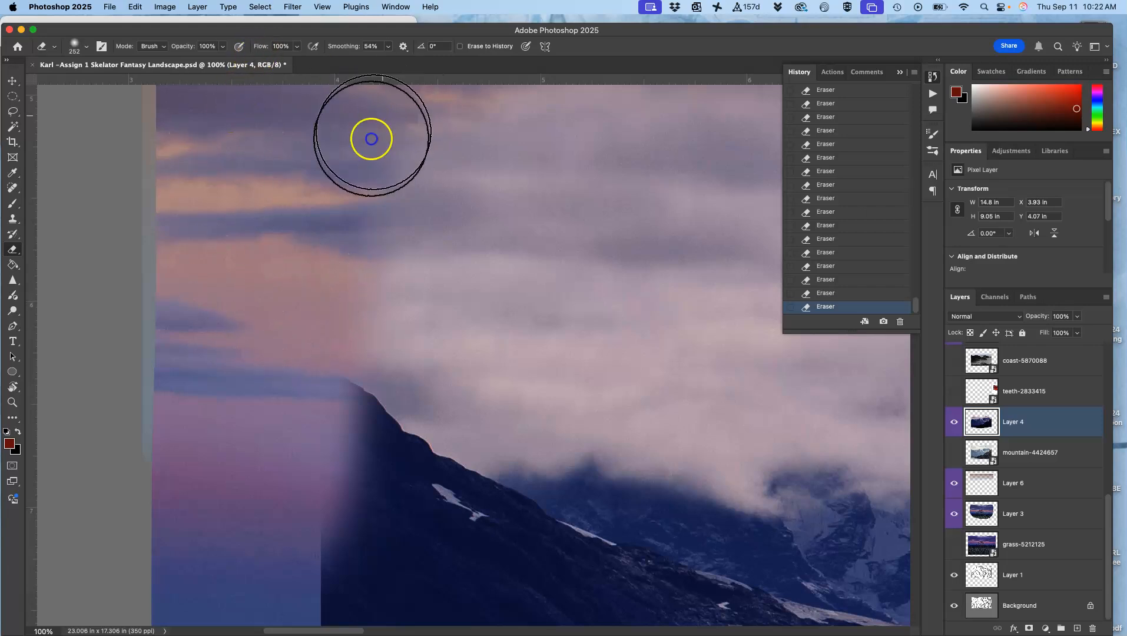
- Lower the Eraser opacity to 29% and soften the transition between the orange sky streaks and the left end of the clouds
drag(217, 69, 207, 63)
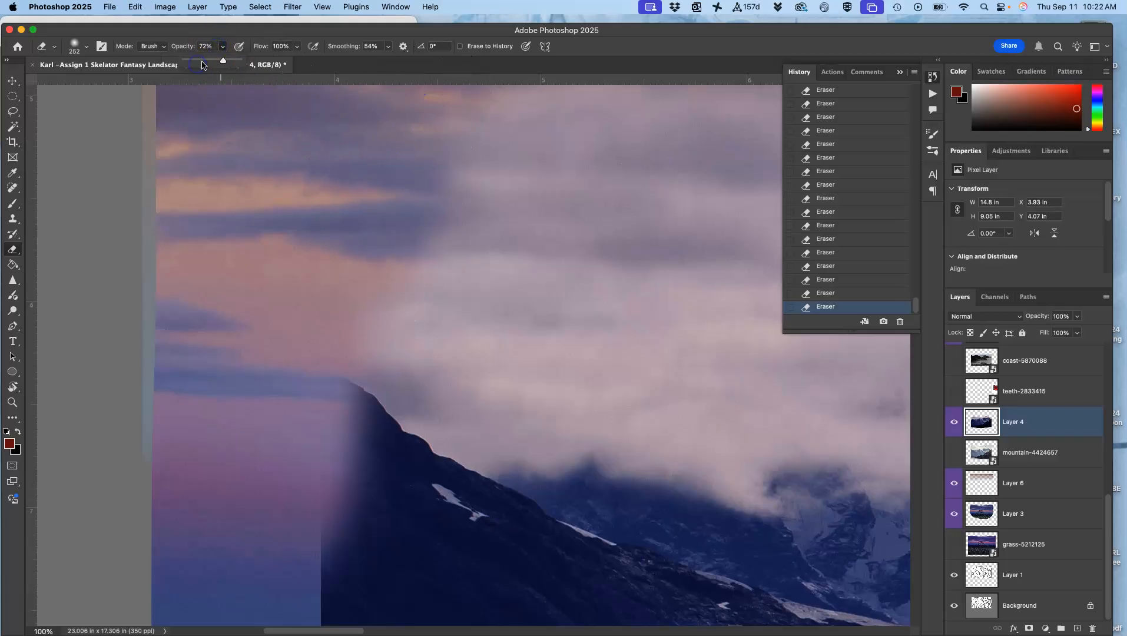
mouse_move(458, 187)
mouse_down()
mouse_move(404, 294)
mouse_move(428, 279)
mouse_move(523, 118)
mouse_up()
scroll(477, 198, up, 5)
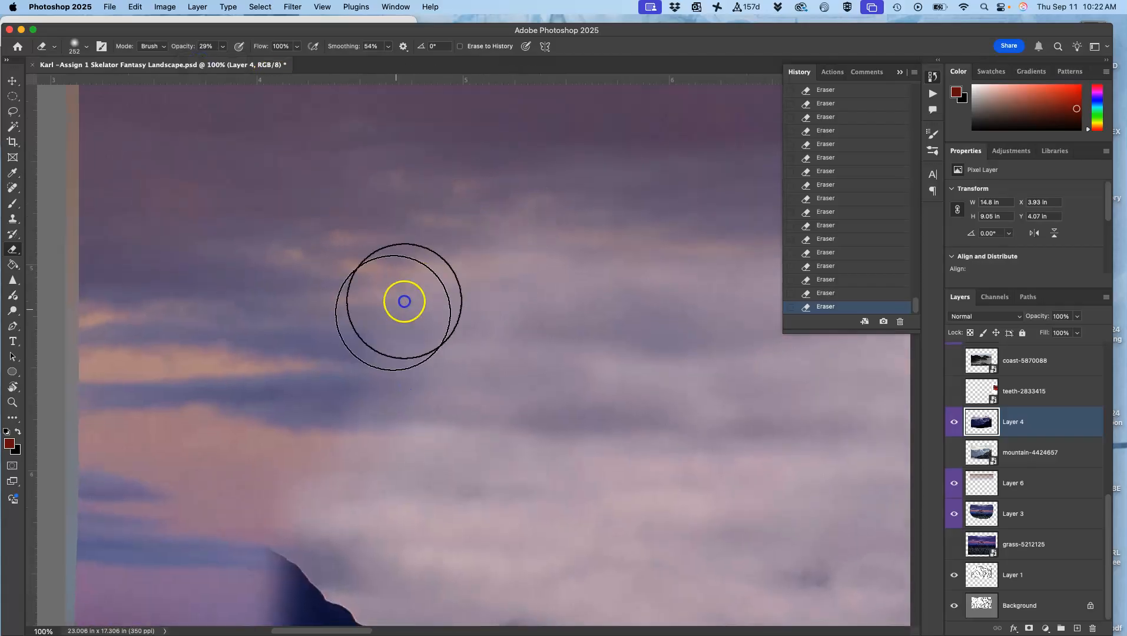
mouse_move(600, 252)
mouse_down()
mouse_move(410, 398)
mouse_move(651, 271)
mouse_move(598, 335)
mouse_move(764, 283)
mouse_move(563, 362)
mouse_move(261, 423)
mouse_up()
drag(494, 307, 243, 311)
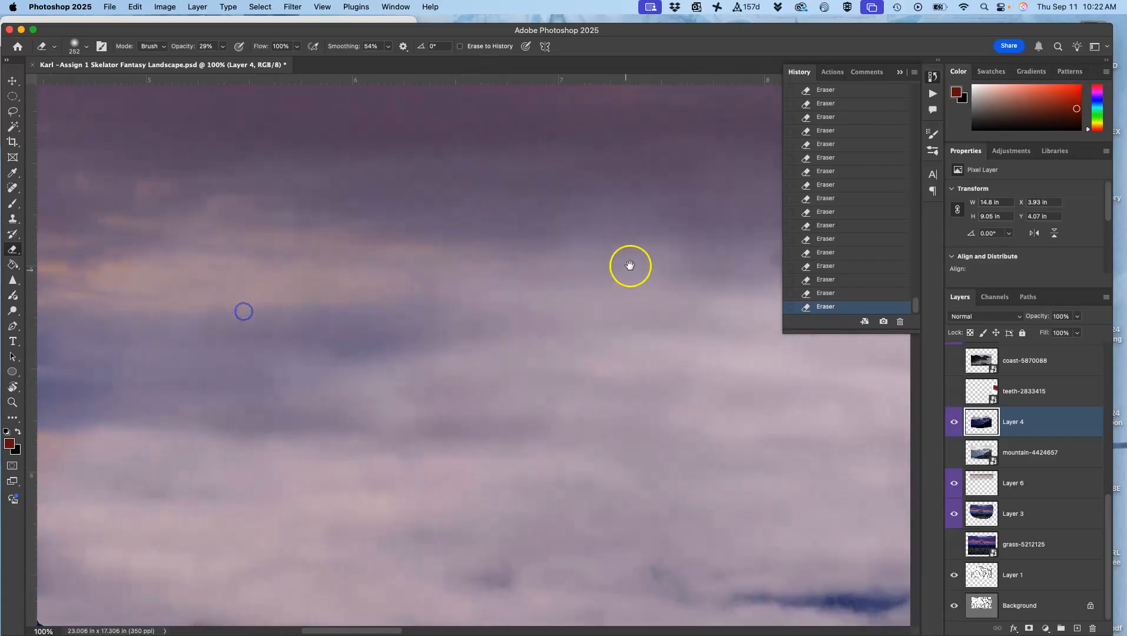
scroll(515, 270, down, 4)
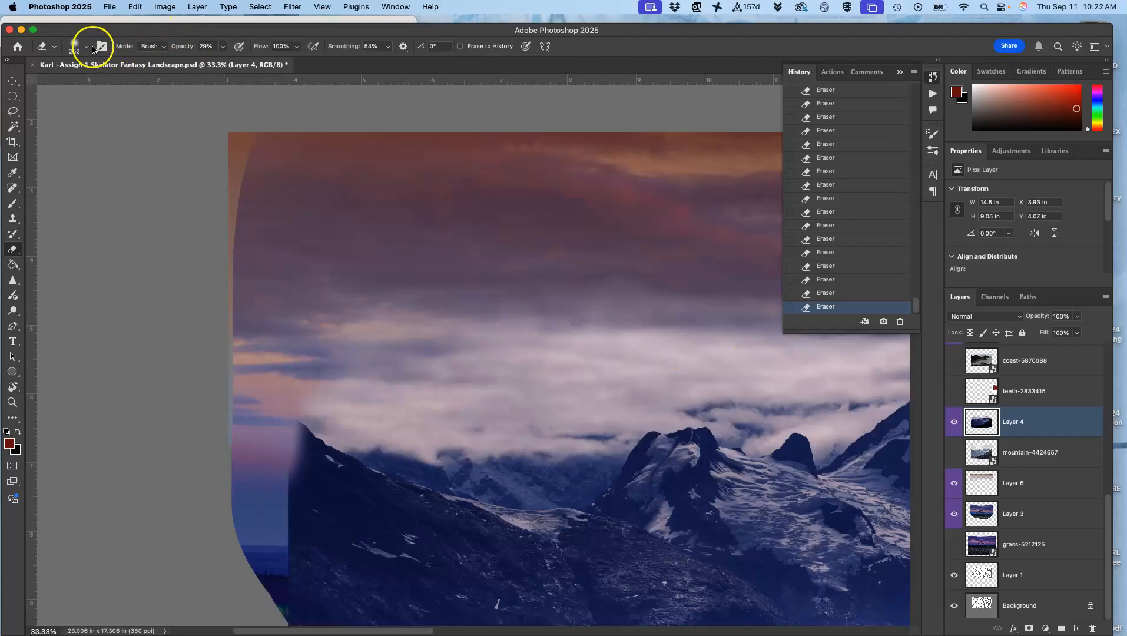
- Enlarge the soft Eraser to 2120 px and sweep it at 29% opacity across the sky above the left cloud bank
click(88, 47)
key(space)
drag(420, 247, 279, 220)
click(564, 245)
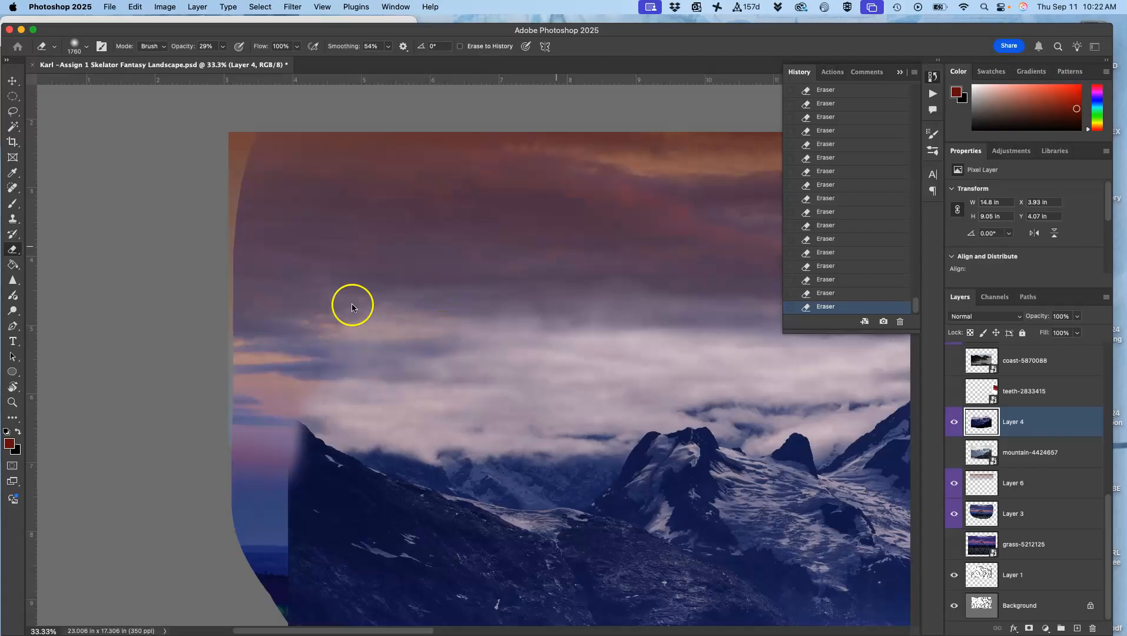
click(86, 48)
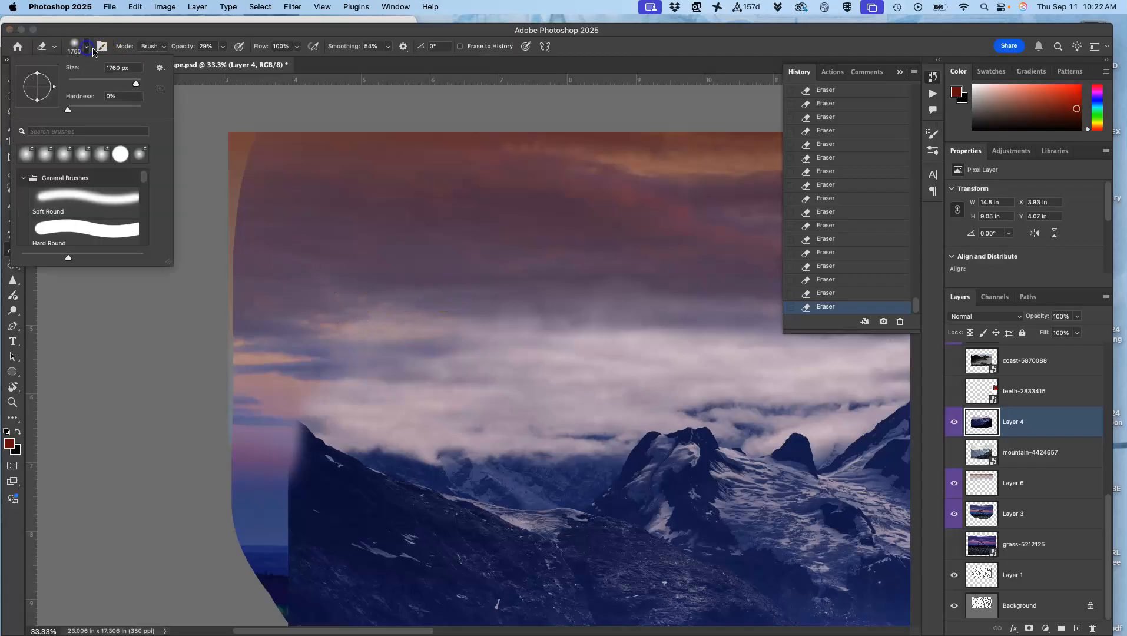
drag(133, 83, 138, 84)
click(356, 241)
mouse_move(606, 223)
mouse_down()
mouse_move(617, 220)
mouse_move(459, 238)
mouse_up()
mouse_move(709, 209)
mouse_down()
mouse_move(469, 246)
mouse_move(686, 227)
mouse_move(500, 240)
mouse_up()
drag(587, 241, 271, 243)
mouse_move(557, 228)
mouse_down()
mouse_move(309, 266)
mouse_move(216, 261)
mouse_up()
drag(546, 214, 180, 214)
click(450, 224)
- Brush the 2120 px Eraser across the sky and clouds around the main peak, and show the guides
mouse_move(450, 224)
mouse_down()
mouse_move(520, 210)
mouse_move(692, 294)
mouse_up()
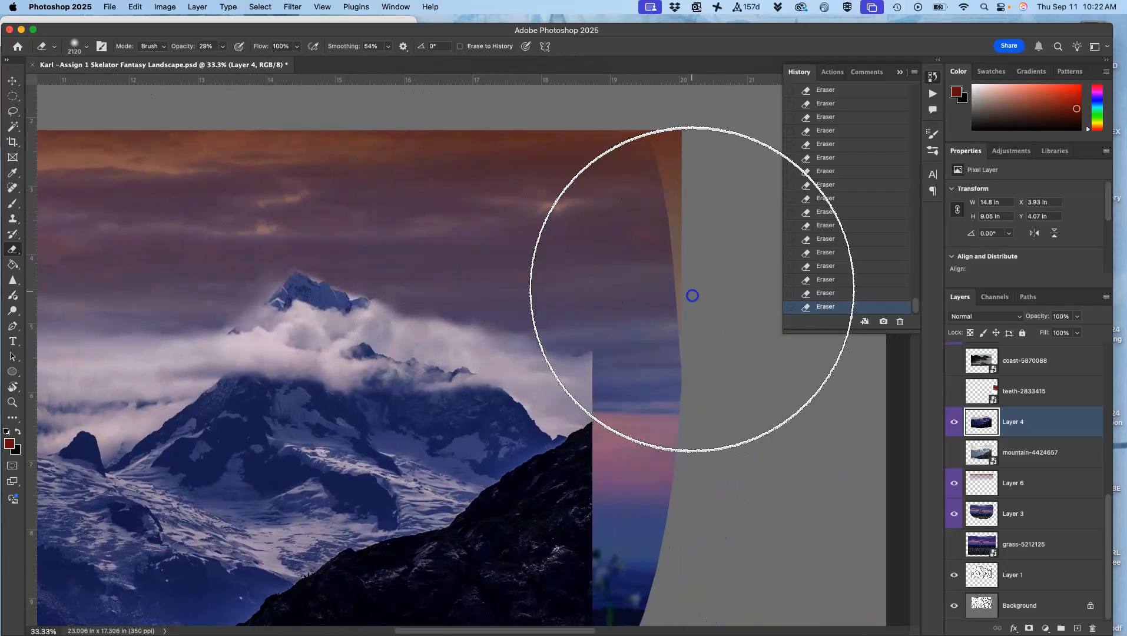
mouse_move(589, 247)
mouse_down()
mouse_move(493, 211)
mouse_move(417, 234)
mouse_move(163, 251)
mouse_up()
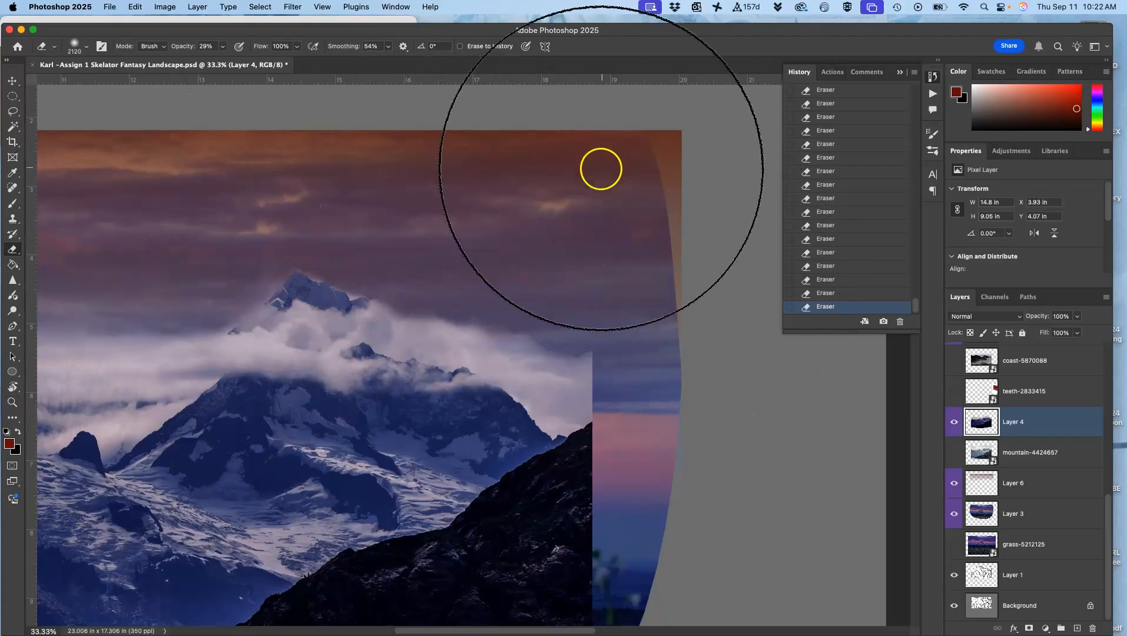
key(super+minus)
key(super+minus)
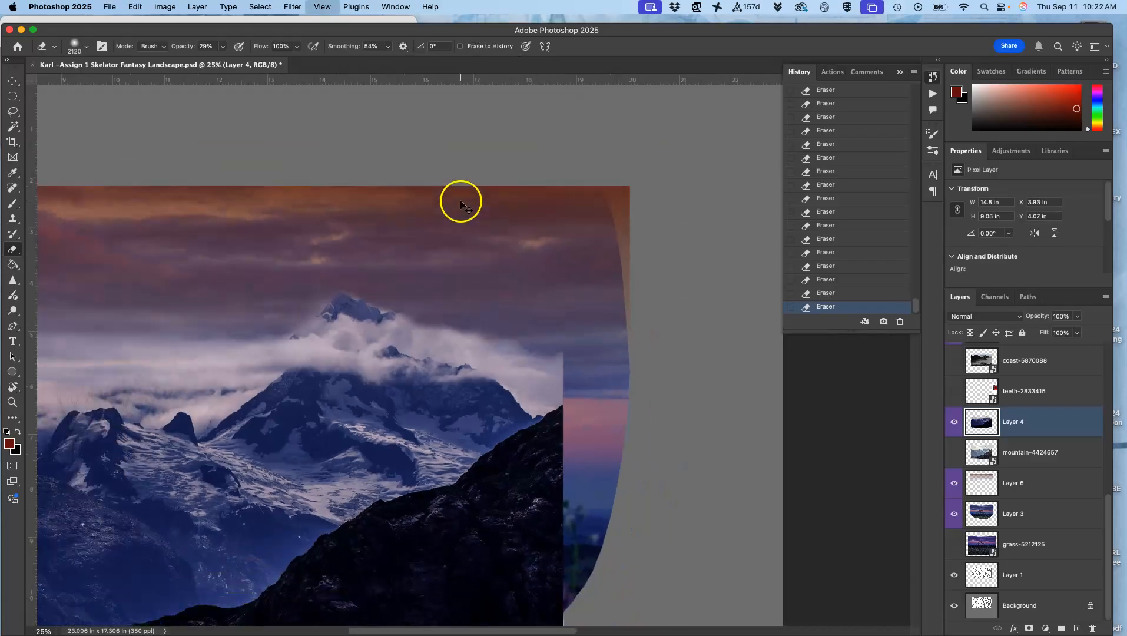
drag(480, 238, 627, 194)
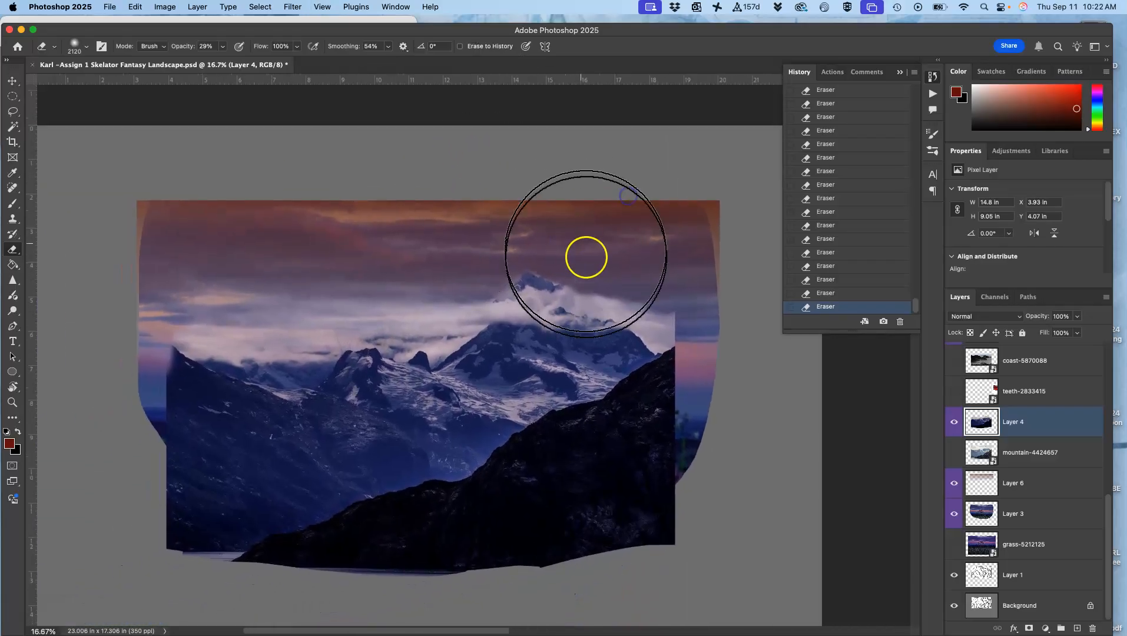
key(super+semicolon)
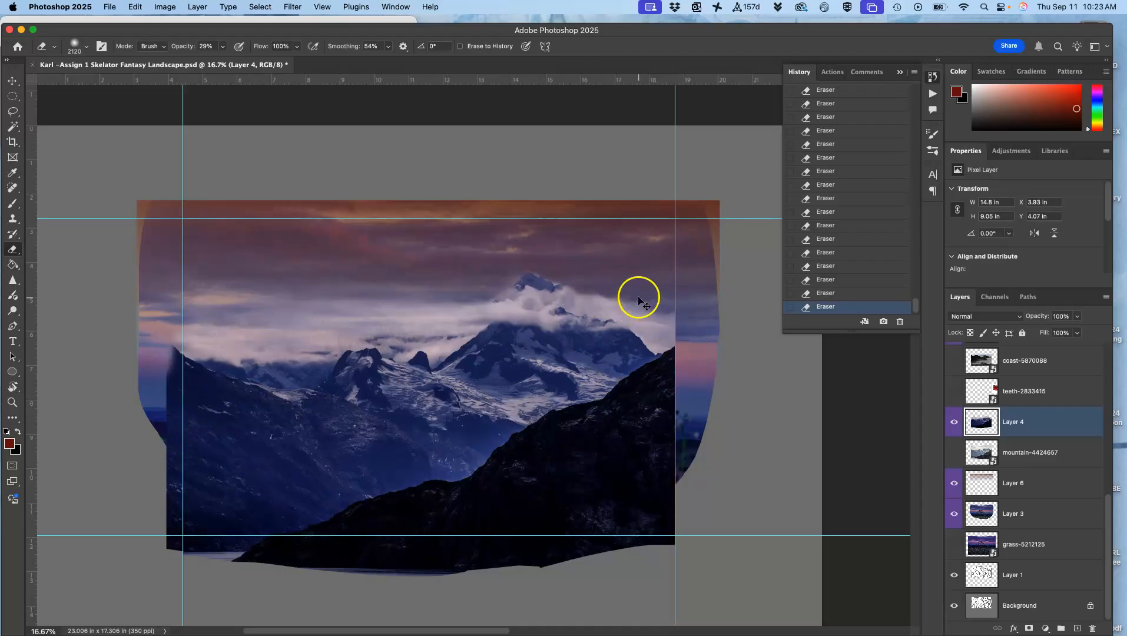
- Set the Eraser to 178 px and 100% opacity and erase along the upper cloud edge right of the main peak
key(super+plus)
key(super+plus)
drag(586, 311, 120, 271)
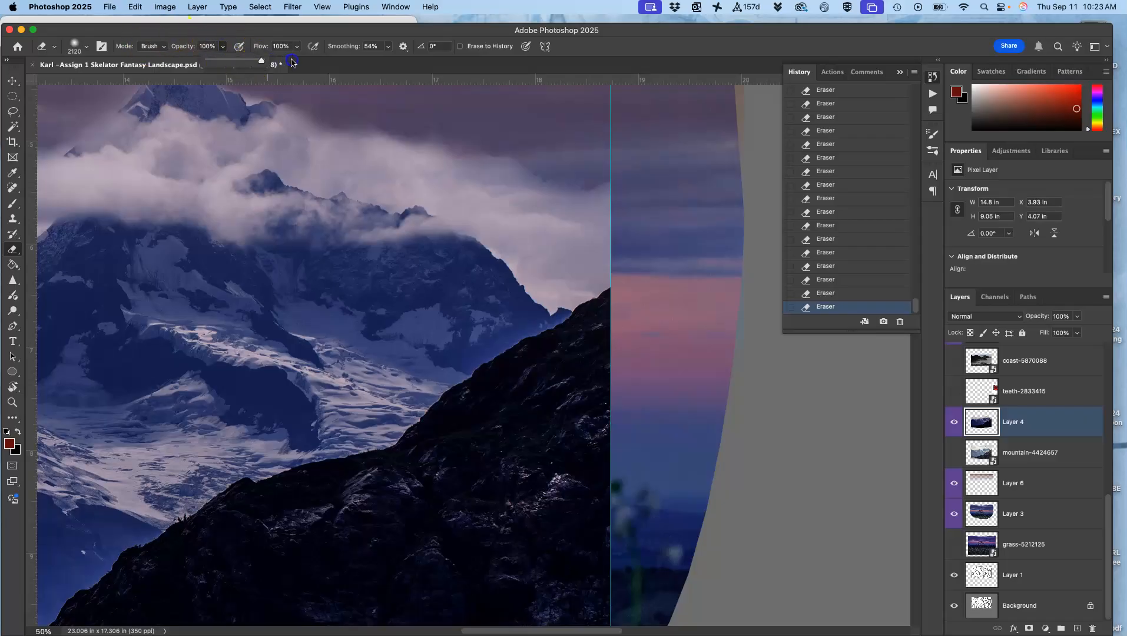
click(88, 48)
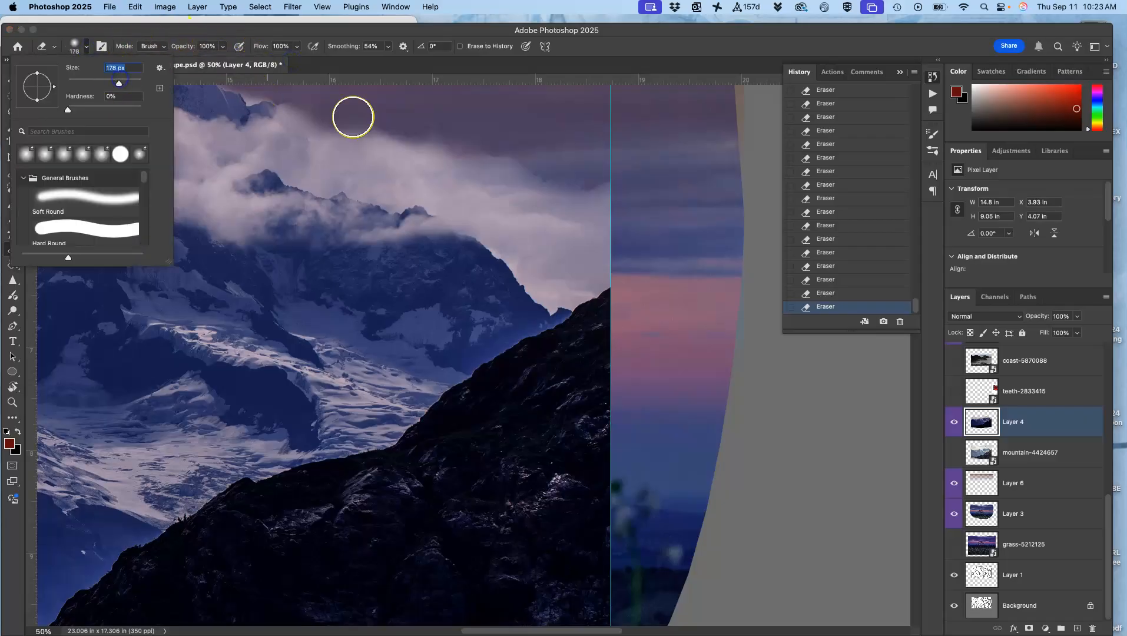
key(Return)
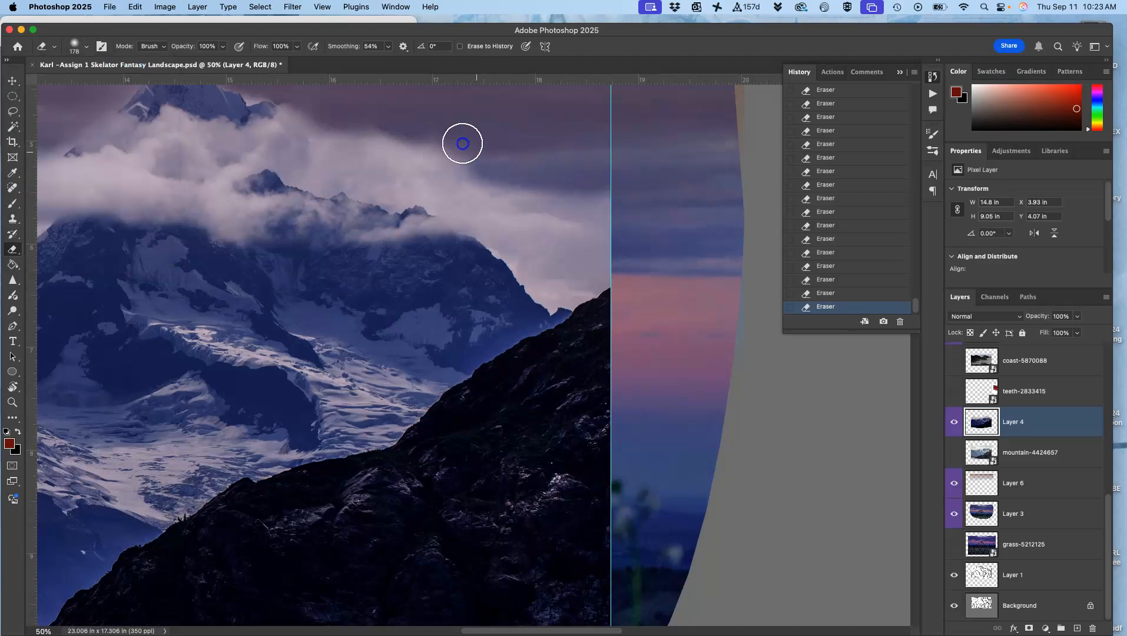
drag(462, 143, 373, 129)
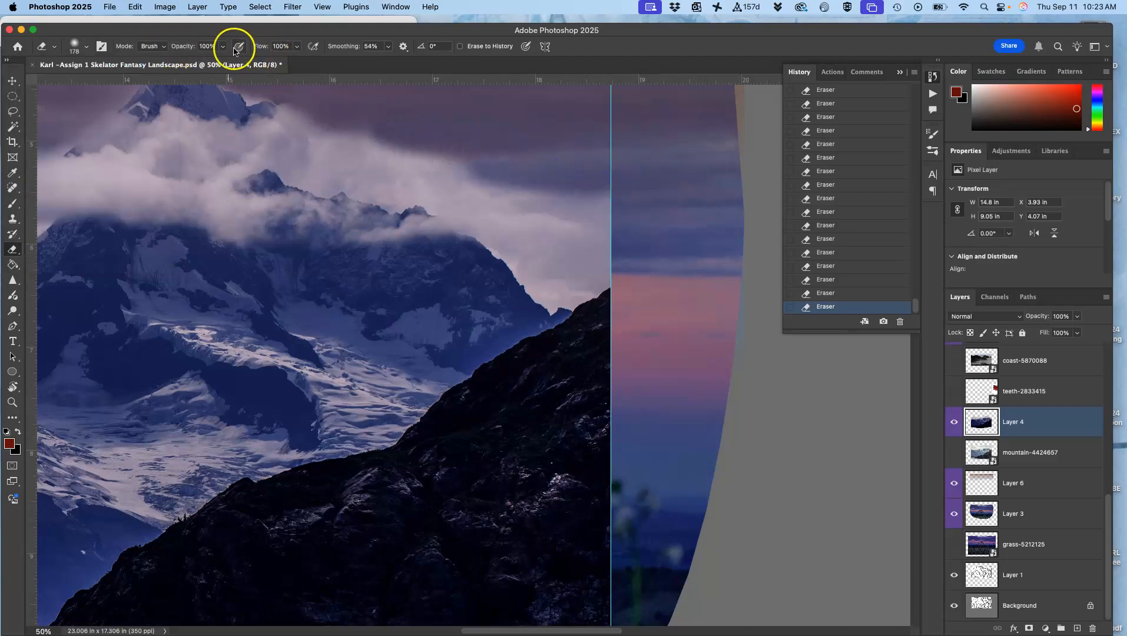
- Lower the Eraser opacity to 30% and soften the cloud edge sloping down to the right of the main peak
mouse_move(399, 114)
mouse_down()
mouse_move(443, 158)
mouse_move(316, 136)
mouse_up()
mouse_move(470, 173)
mouse_down()
mouse_move(456, 165)
mouse_move(518, 170)
mouse_move(461, 168)
mouse_up()
mouse_move(535, 188)
mouse_down()
mouse_move(610, 204)
mouse_move(423, 170)
mouse_move(517, 179)
mouse_move(474, 192)
mouse_move(414, 162)
mouse_up()
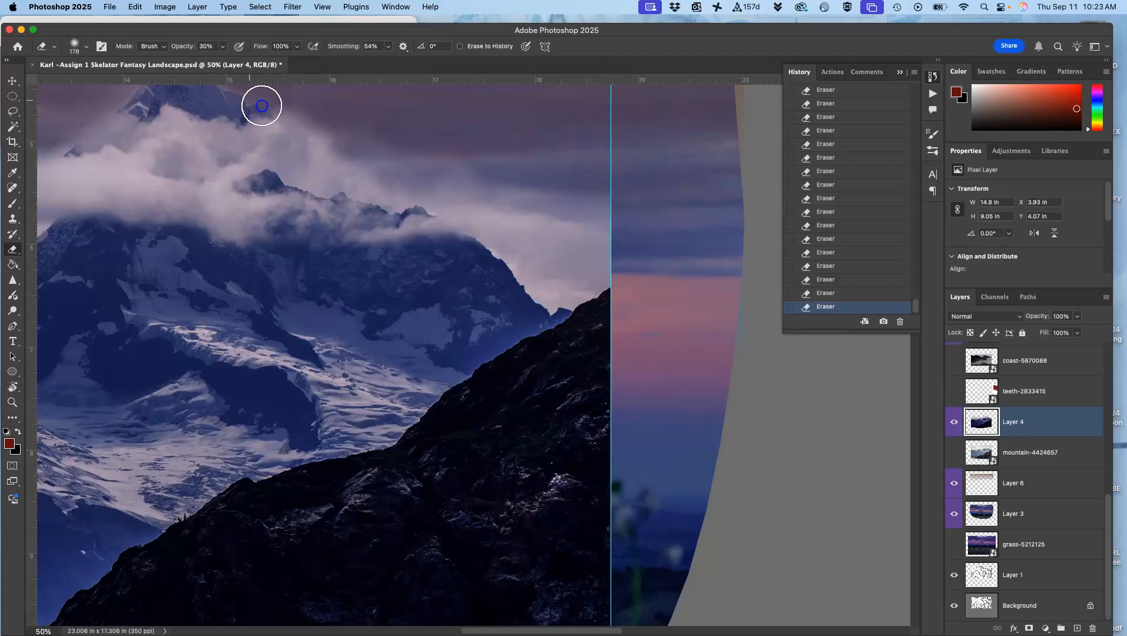
scroll(455, 193, left, 10)
scroll(456, 194, up, 4)
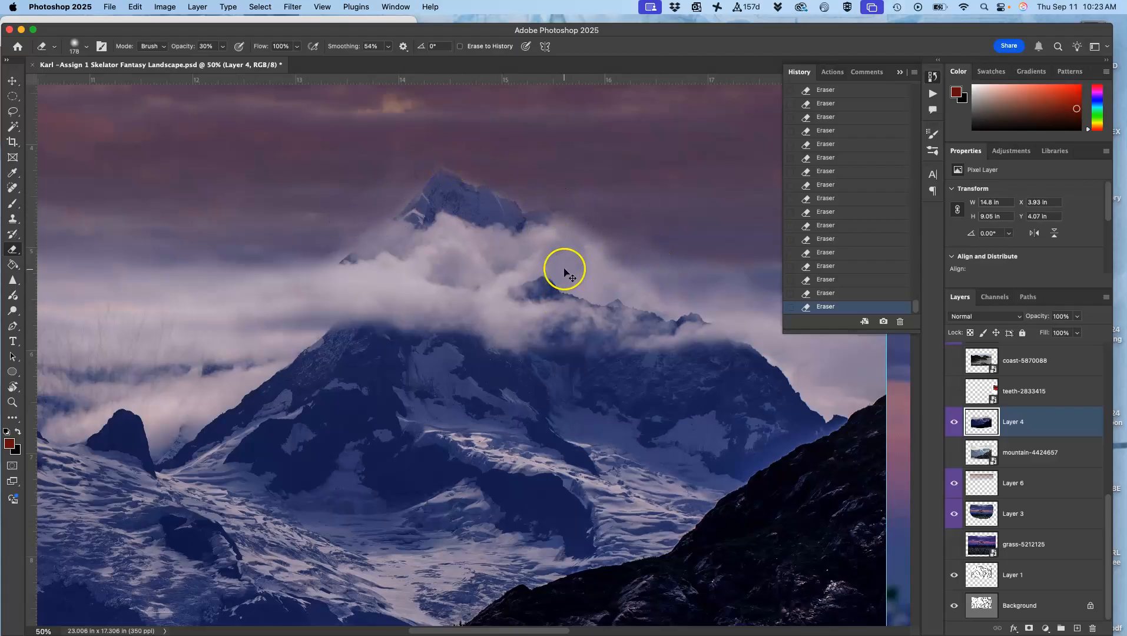
- Save the document, make Layer 11 with the bone visible, and select that layer
scroll(560, 268, down, 5)
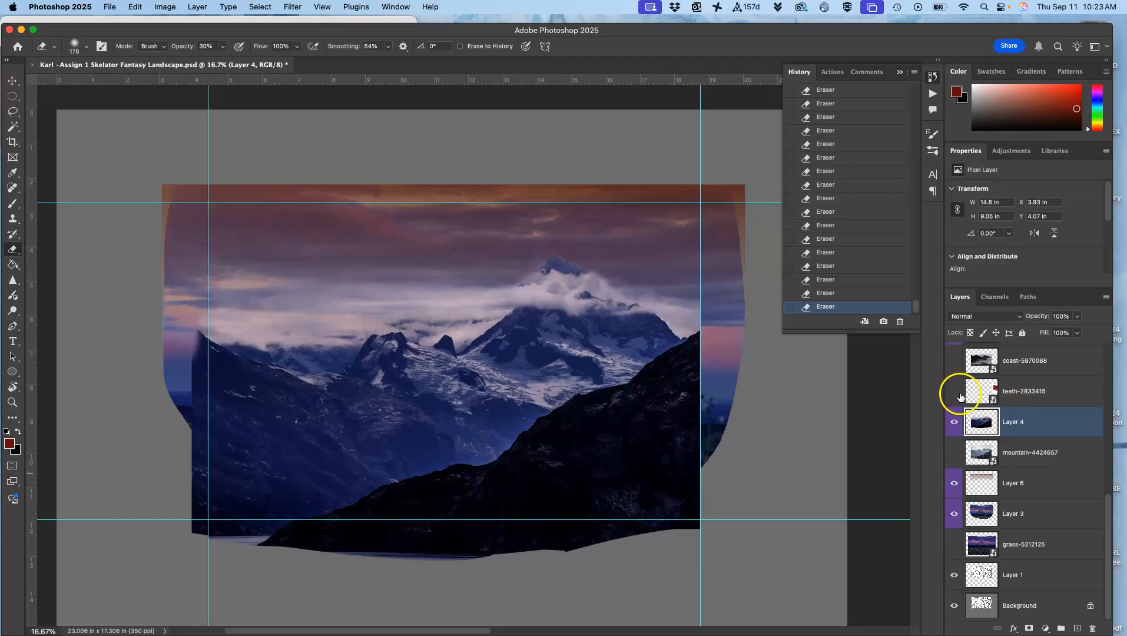
key(super+s)
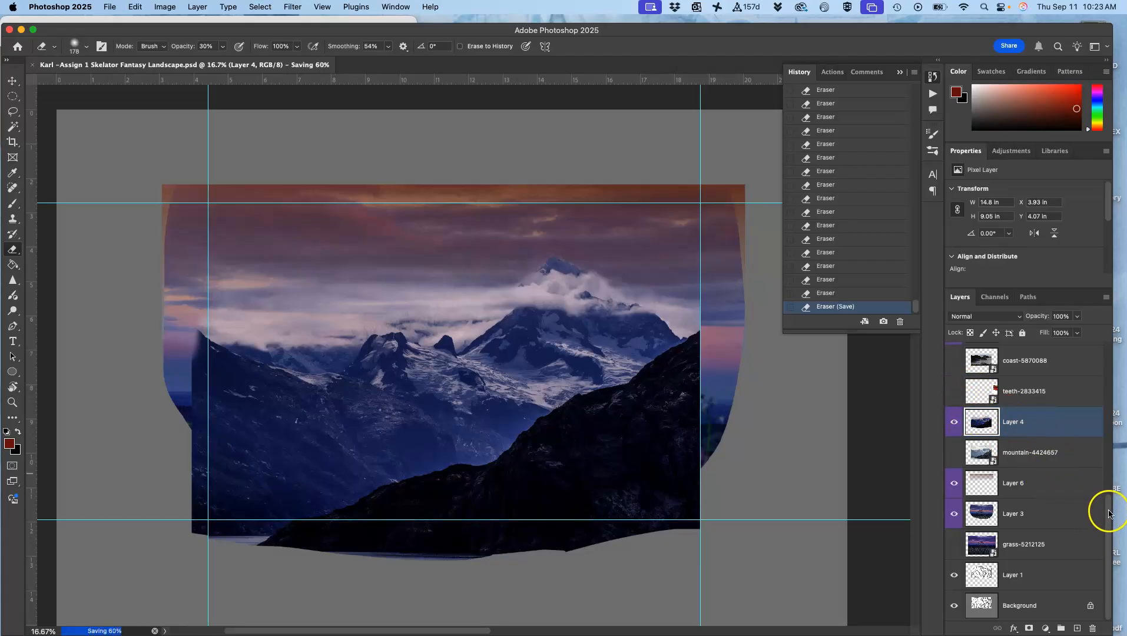
drag(1109, 512, 1109, 462)
click(954, 449)
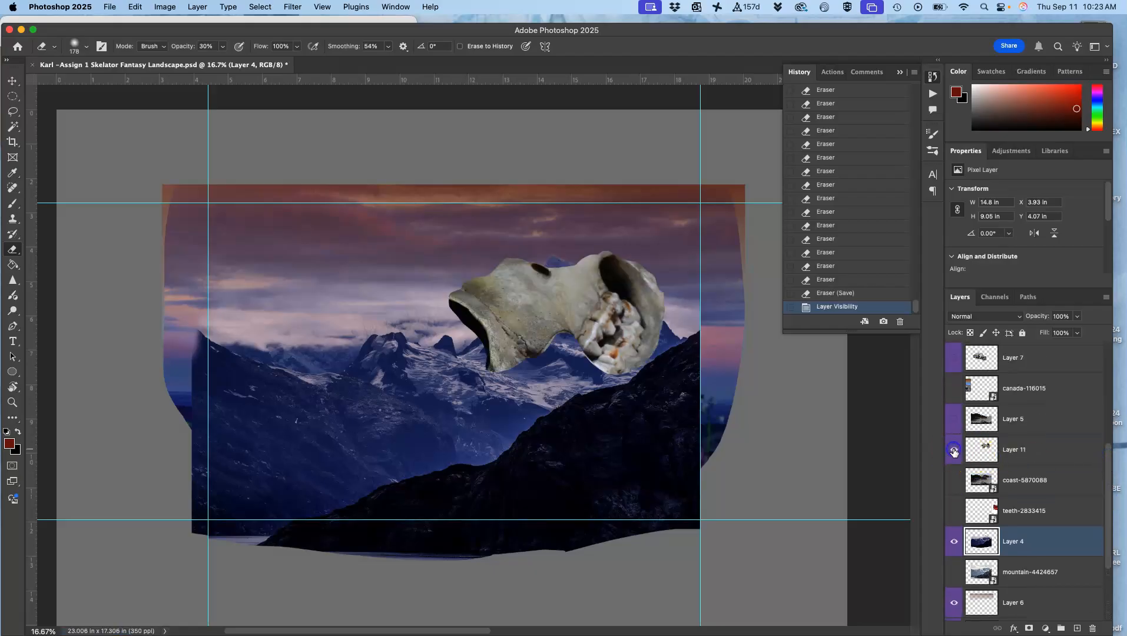
click(1013, 451)
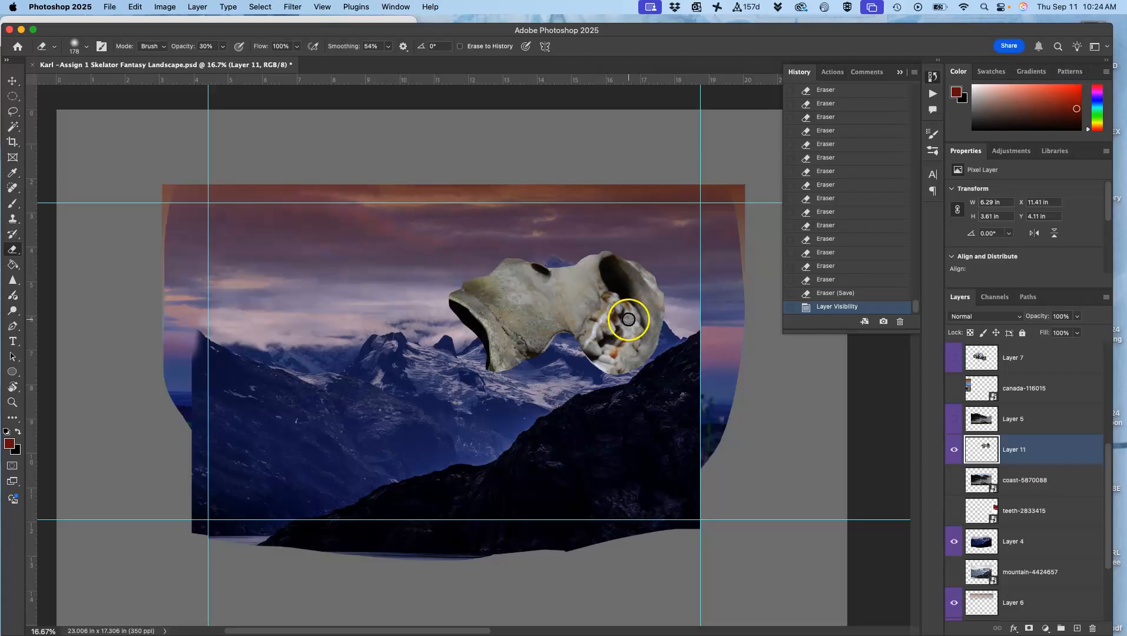
- Darken the bone on Layer 11 with Levels, using a midtone input of 0.61 and an output white level of 230
key(super+equal)
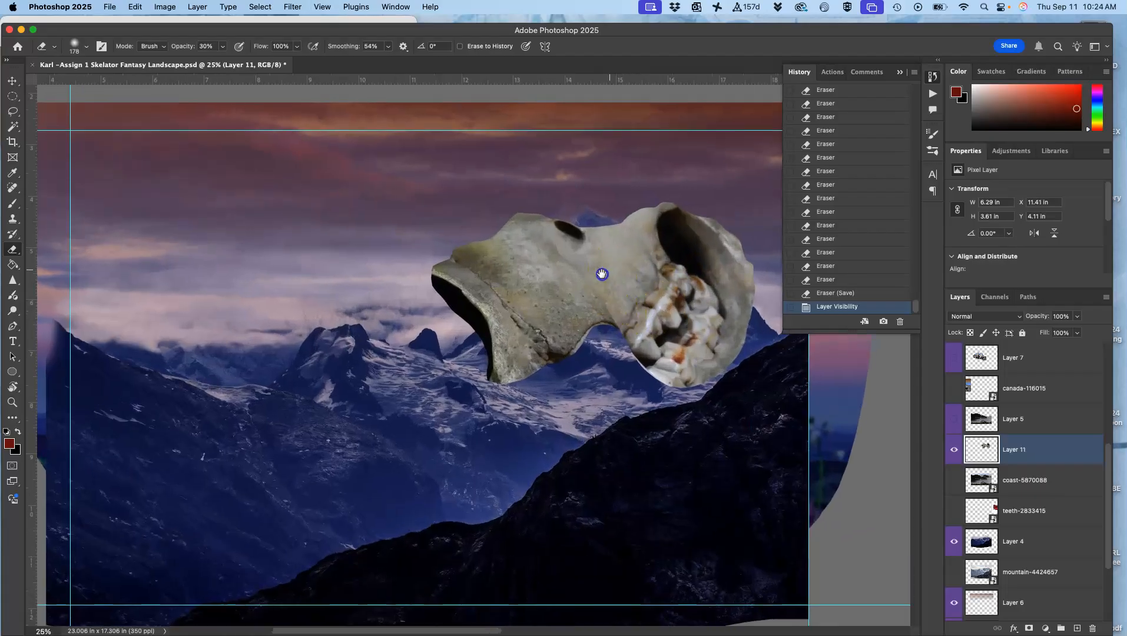
drag(602, 271, 410, 299)
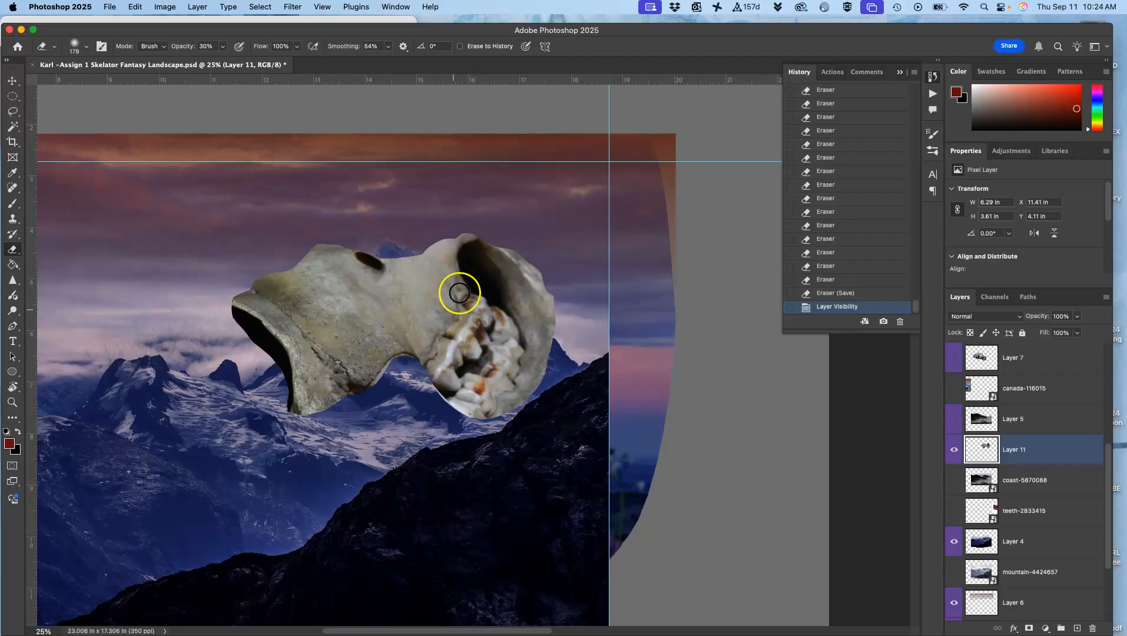
click(172, 6)
mouse_move(188, 39)
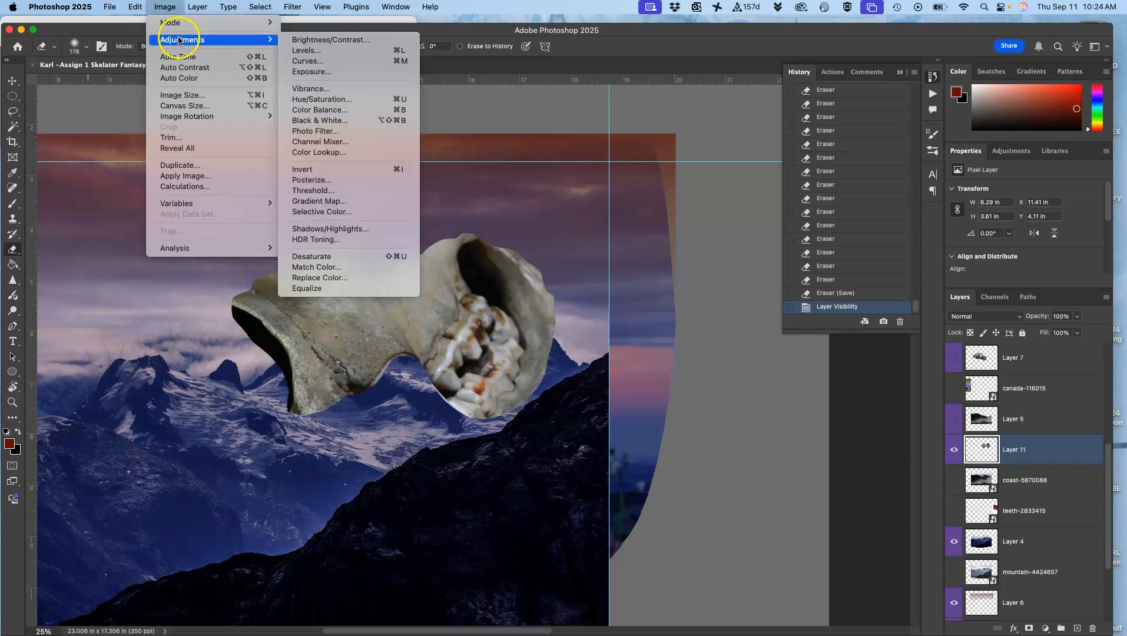
click(314, 50)
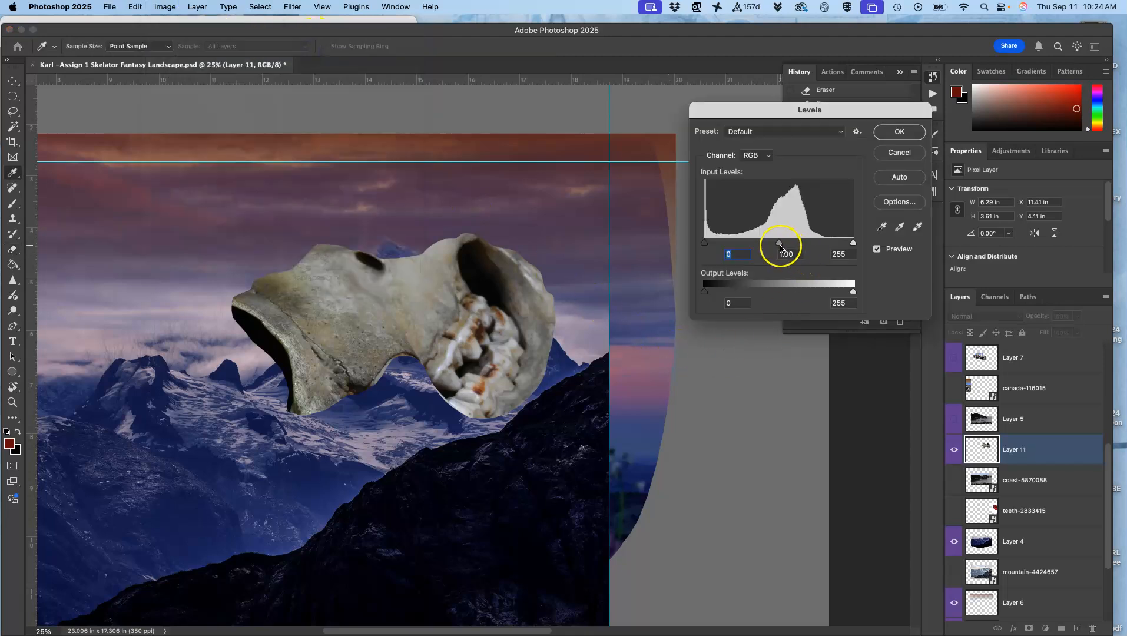
drag(786, 245, 798, 245)
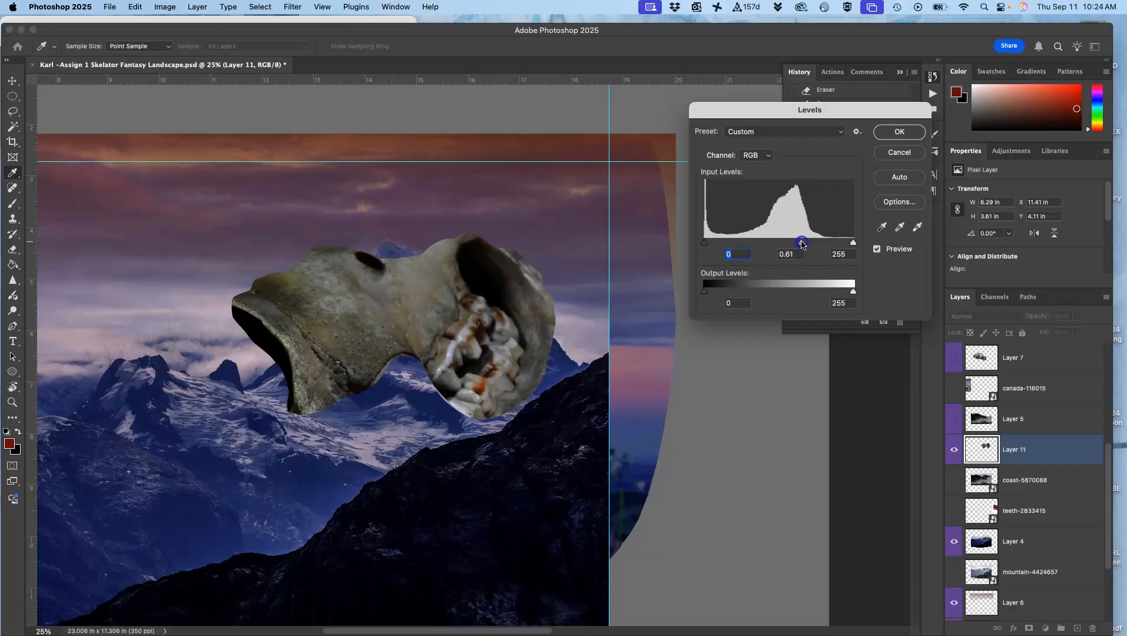
drag(853, 291, 839, 292)
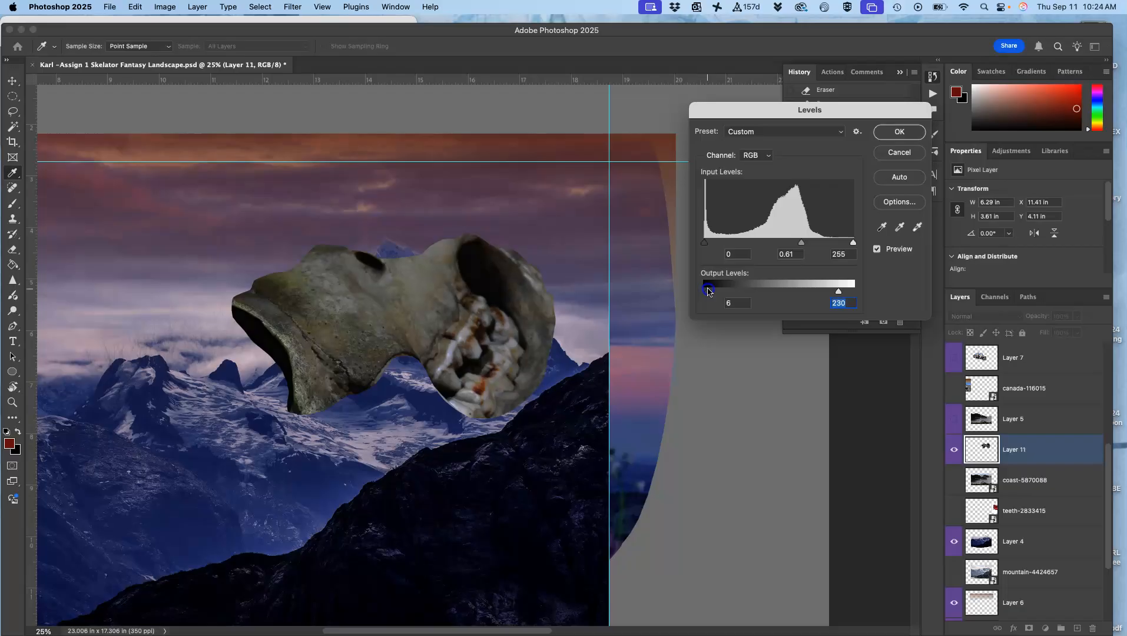
click(899, 131)
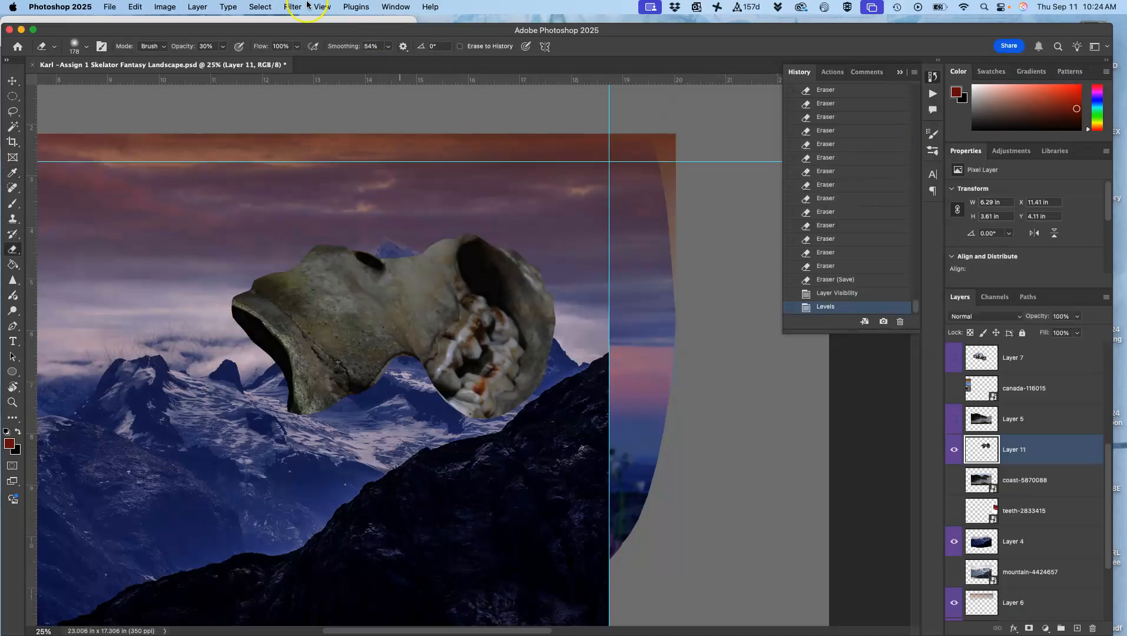
- Shift the bone's midtones and highlights toward blue with Color Balance, and compare the result with the previous history state
click(165, 6)
mouse_move(189, 40)
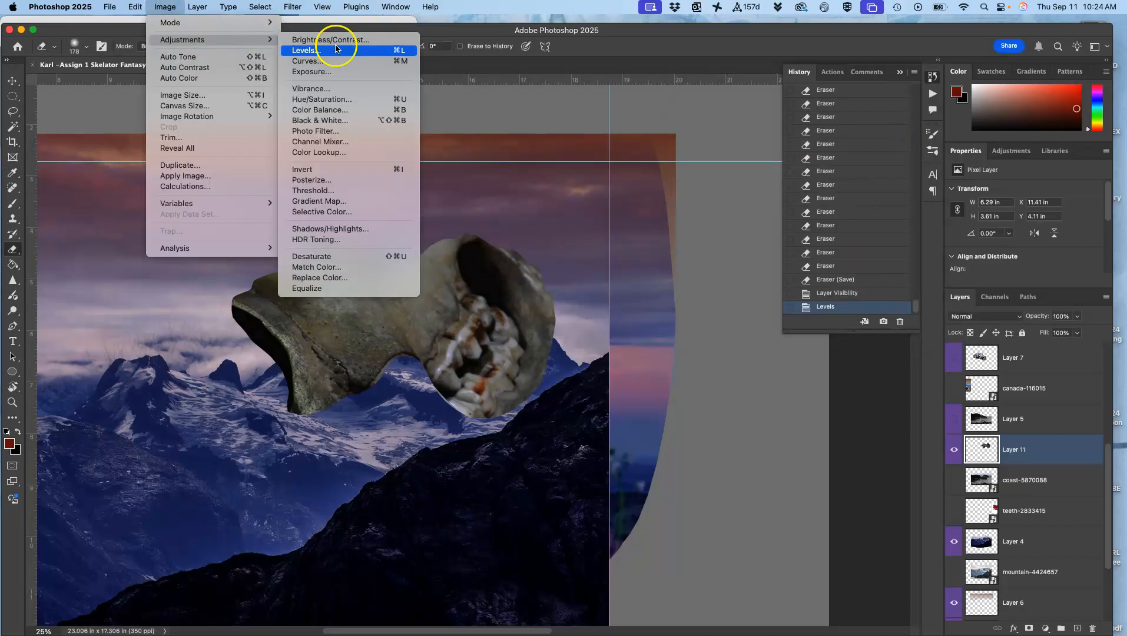
click(329, 110)
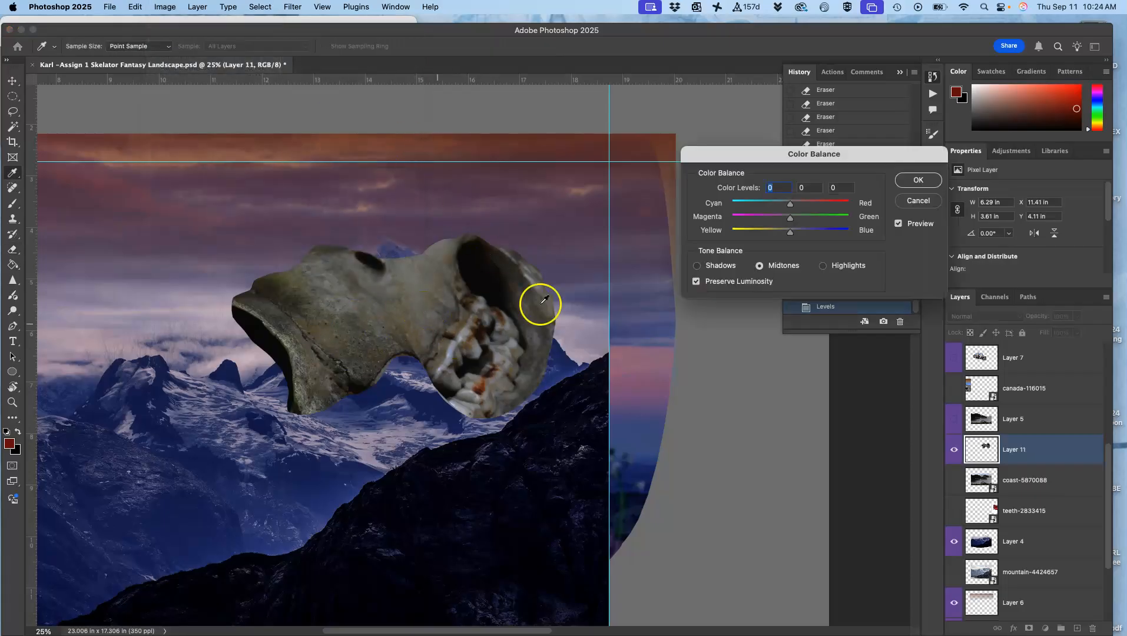
drag(790, 233, 781, 205)
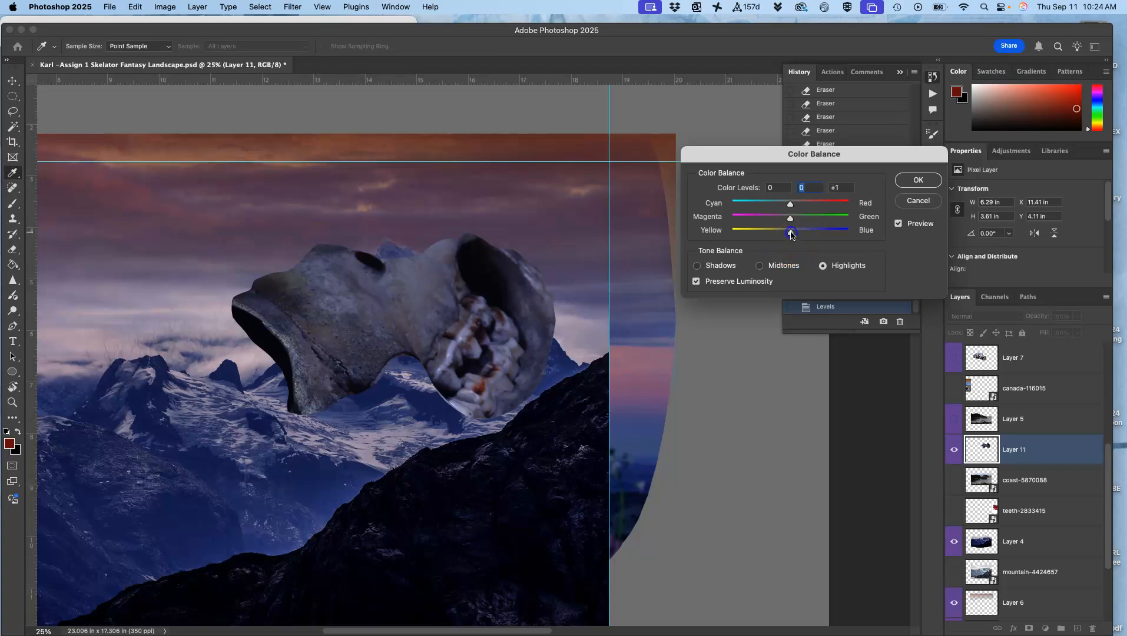
click(791, 205)
drag(791, 232, 809, 234)
click(918, 180)
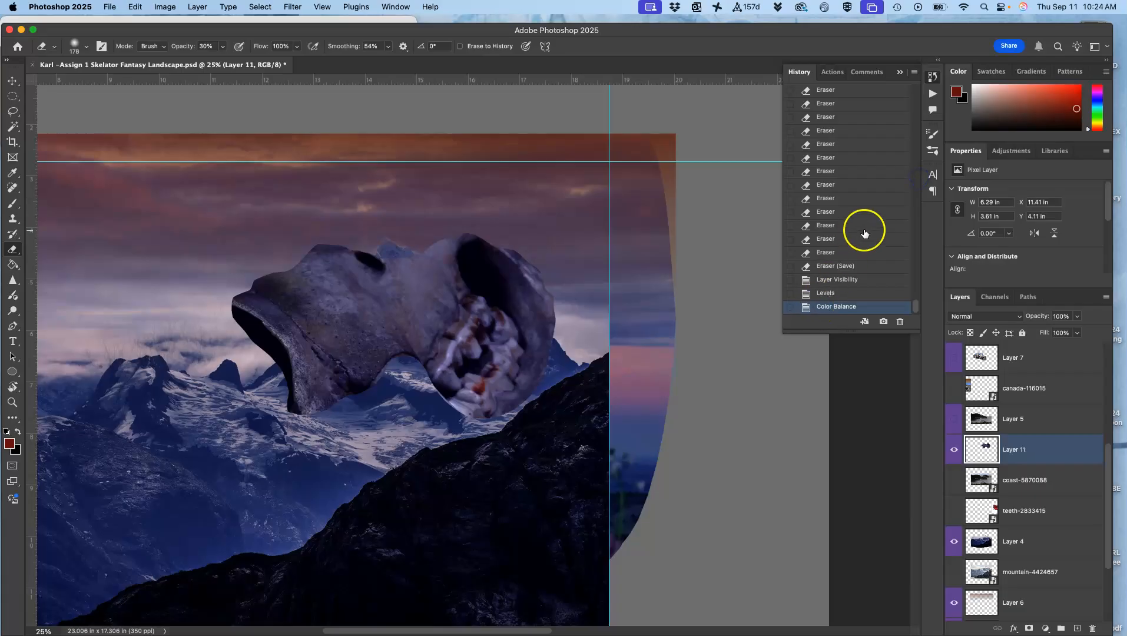
click(828, 294)
click(832, 306)
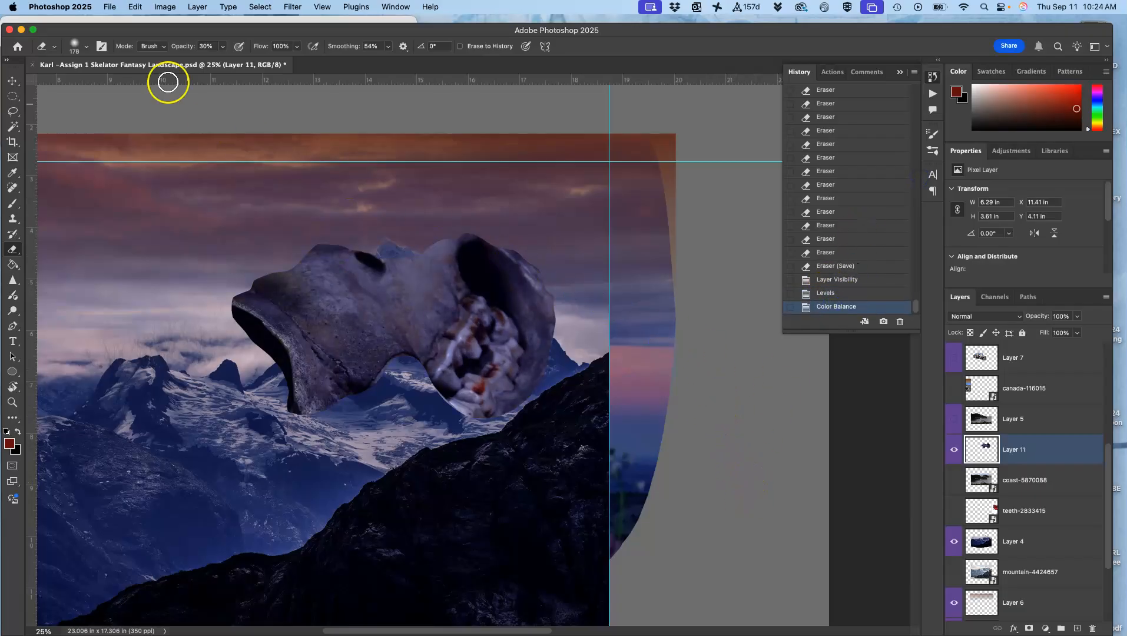
- Adjust the bone layer with Hue/Saturation, setting saturation to -12 and shifting the hue to about -13
click(134, 11)
mouse_move(164, 8)
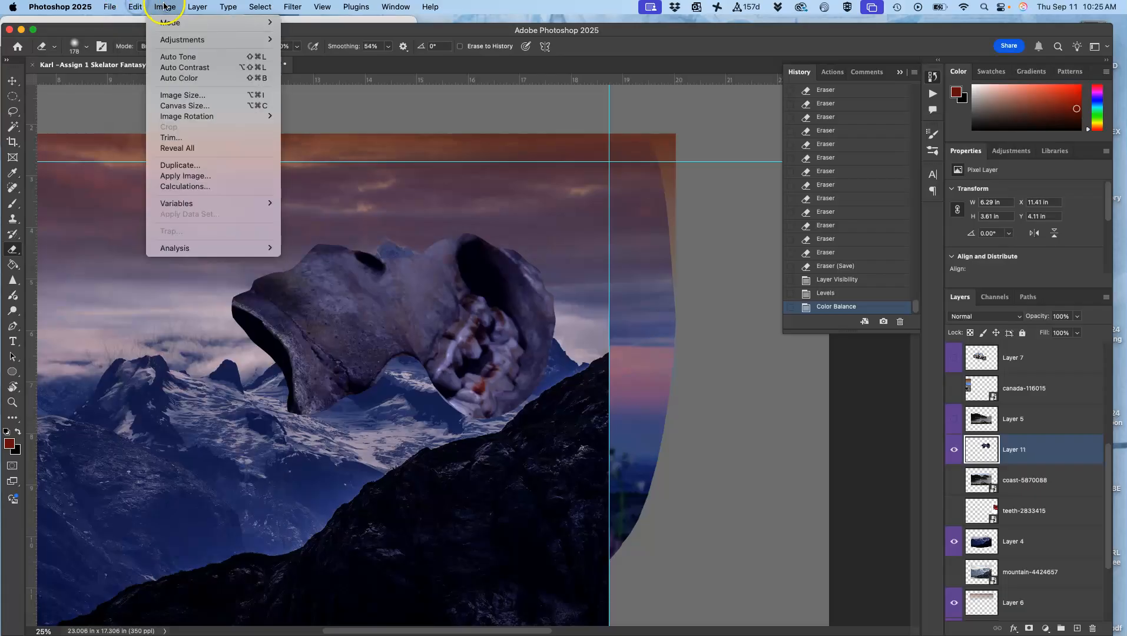
mouse_move(182, 40)
click(315, 99)
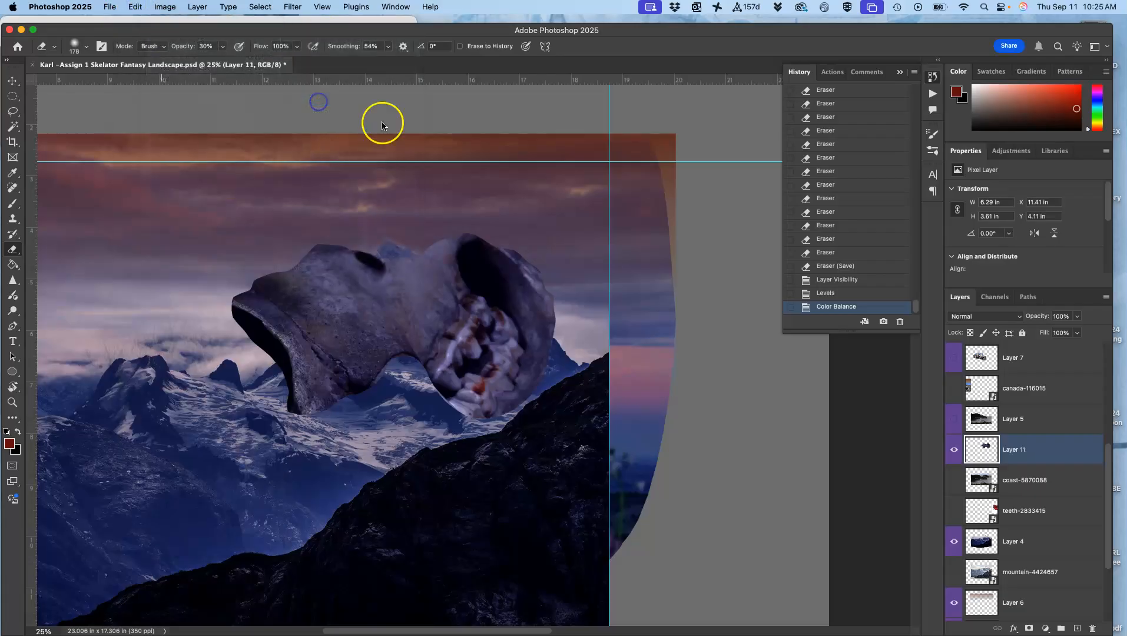
drag(852, 186, 849, 159)
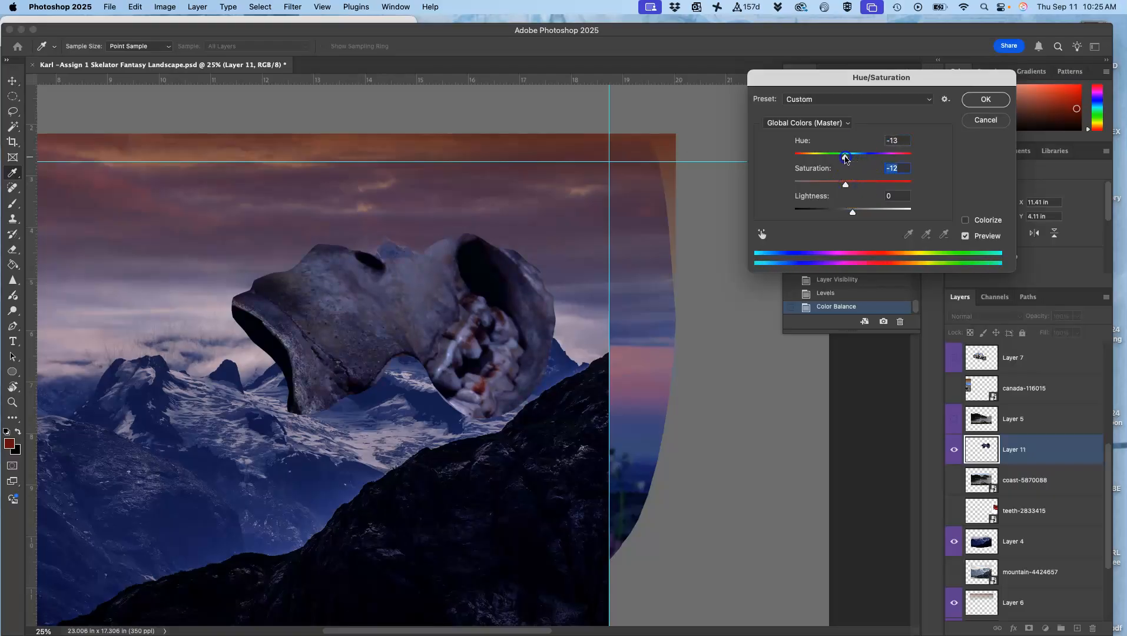